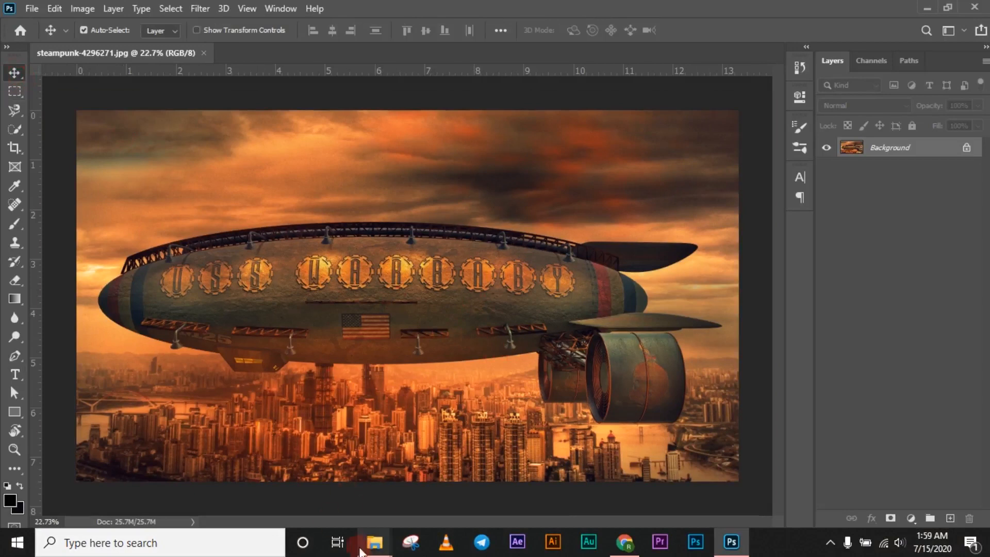
- Place the hot-air-balloon image into the airship document and hide its layer
click(400, 503)
drag(473, 158, 662, 240)
key(Return)
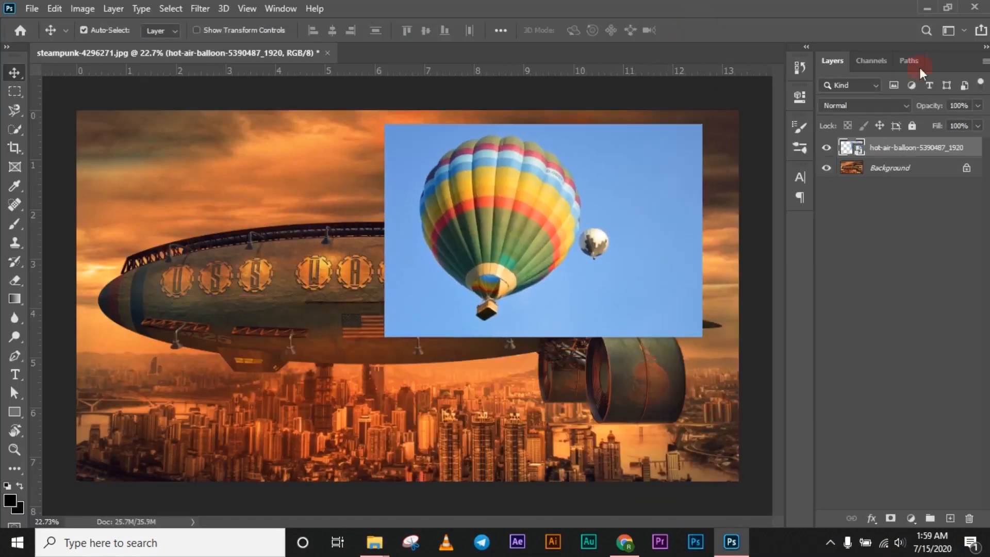
click(827, 148)
- Place the super-woman image above the other layers, keeping its blend mode at Normal
click(376, 543)
click(452, 458)
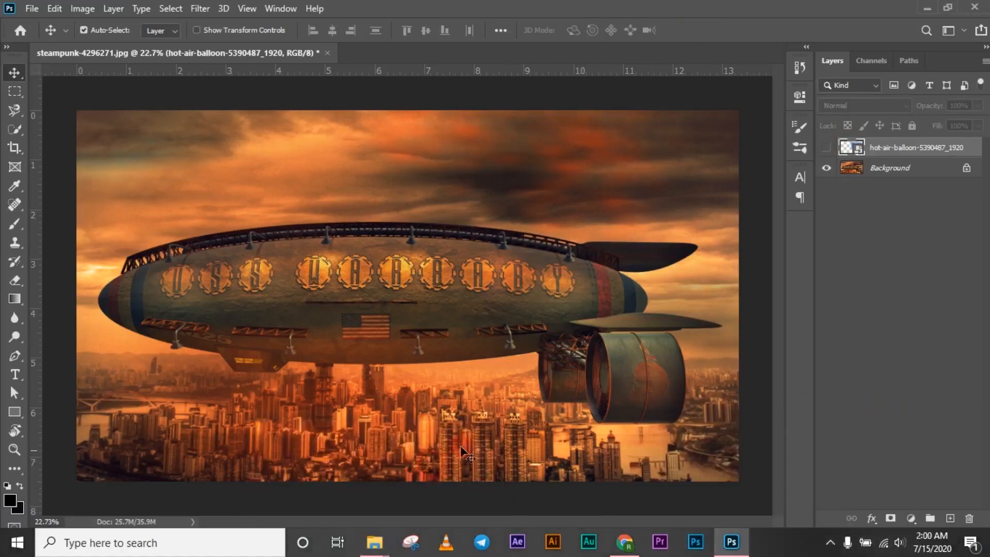
click(379, 543)
click(384, 543)
click(384, 543)
click(989, 545)
click(375, 543)
click(419, 475)
drag(633, 318, 488, 310)
click(697, 30)
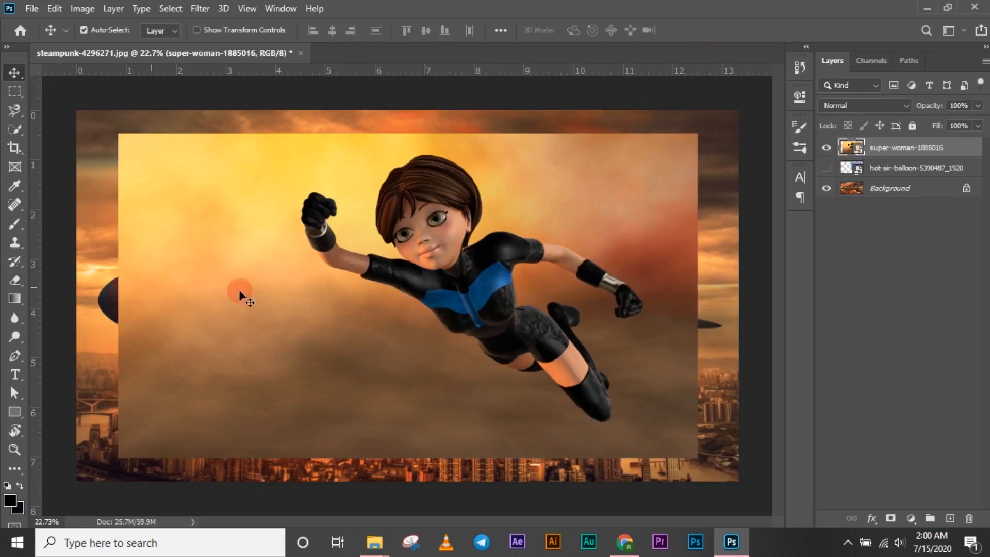
click(900, 105)
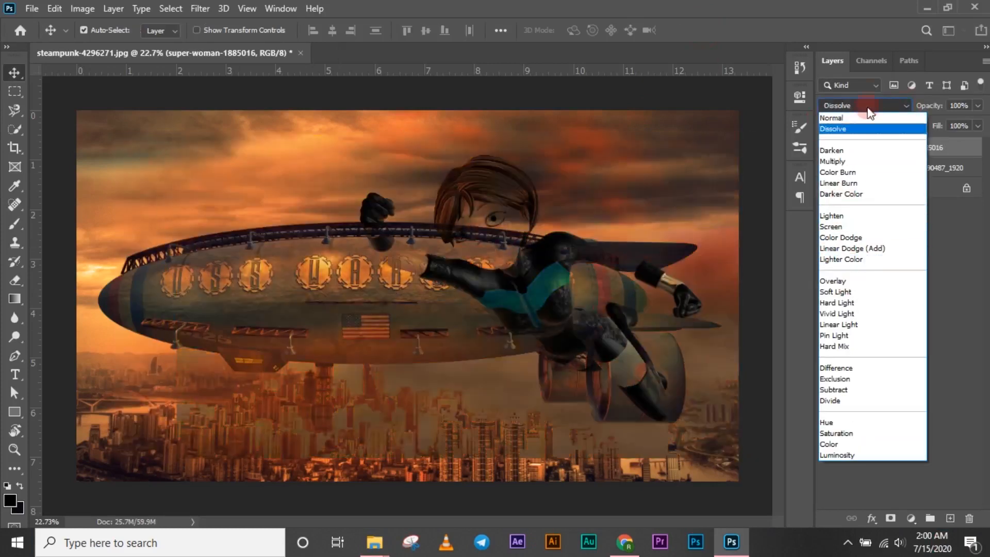
click(846, 118)
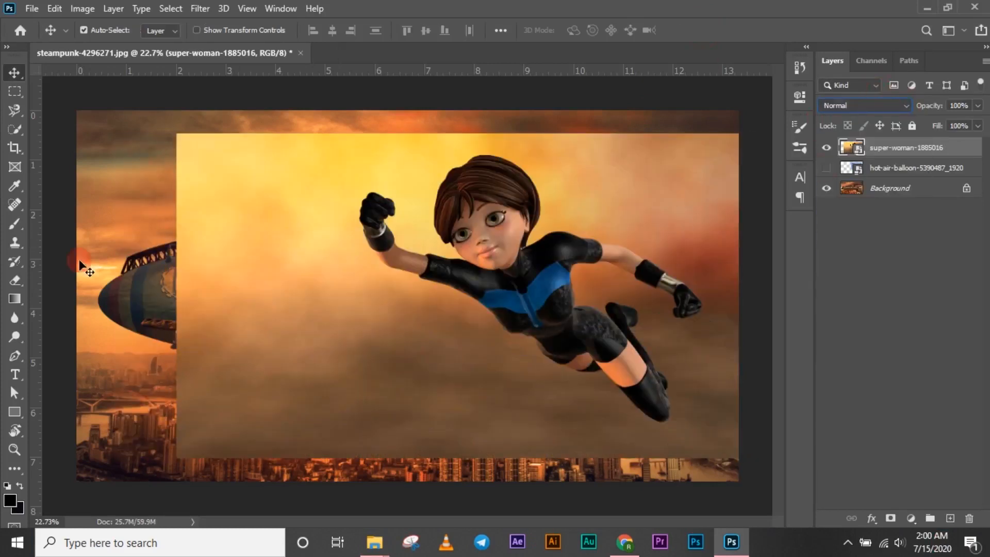
- Trace loosely around the super woman with the Magnetic Lasso and mask her layer to that selection
click(14, 110)
click(394, 229)
click(437, 247)
click(431, 220)
click(433, 176)
click(470, 148)
click(509, 142)
click(537, 169)
click(540, 227)
click(569, 215)
click(637, 232)
click(724, 315)
click(704, 337)
click(661, 308)
click(629, 282)
click(591, 267)
click(580, 290)
click(651, 322)
click(650, 339)
click(680, 393)
click(670, 438)
click(614, 394)
click(572, 380)
click(535, 350)
click(488, 322)
click(438, 295)
click(401, 282)
click(382, 268)
click(354, 256)
click(339, 208)
click(380, 177)
click(404, 194)
click(394, 229)
click(890, 517)
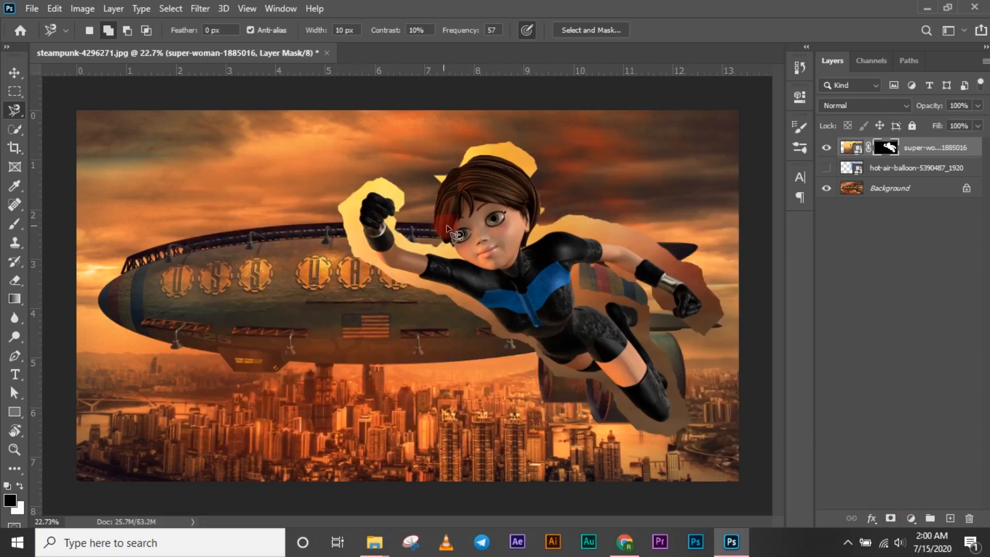
- Rasterize the super-woman layer and erase the brown background around her legs with the Magic Eraser at tolerance 35
click(14, 72)
click(14, 280)
key(shift+e)
key(shift+e)
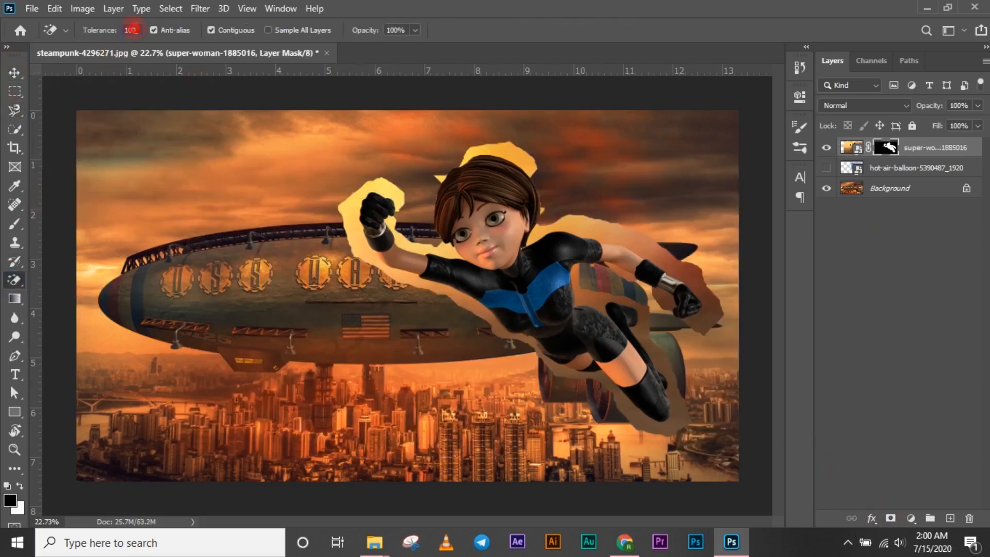
click(464, 233)
click(451, 204)
click(592, 250)
click(421, 208)
click(680, 255)
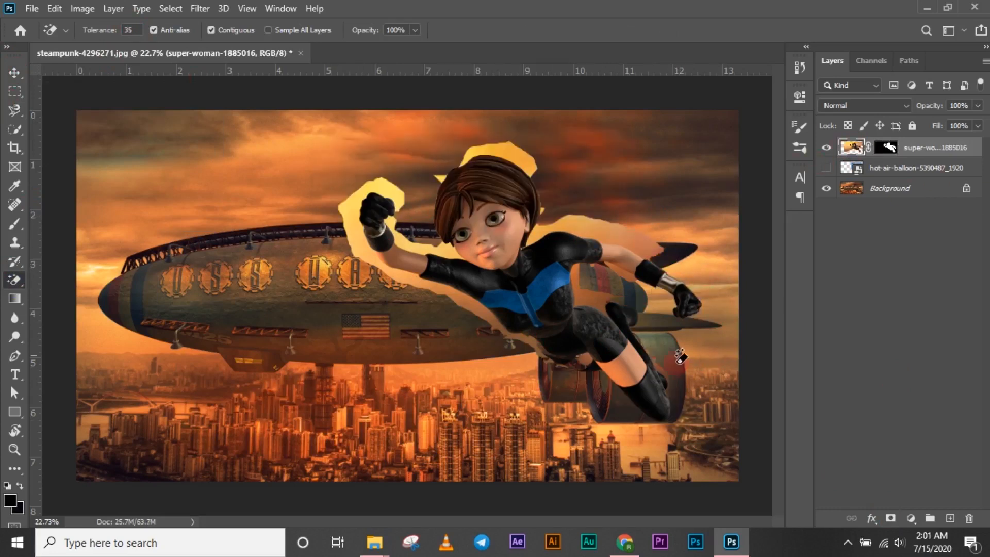
- Erase the leftover yellow and brown background around the super woman's raised fist, front arm and hair
click(417, 281)
click(430, 249)
click(373, 188)
click(468, 156)
click(542, 211)
click(355, 198)
- Clean up the leftover specks beside the super woman's fist and hair with the regular Eraser
right_click(15, 281)
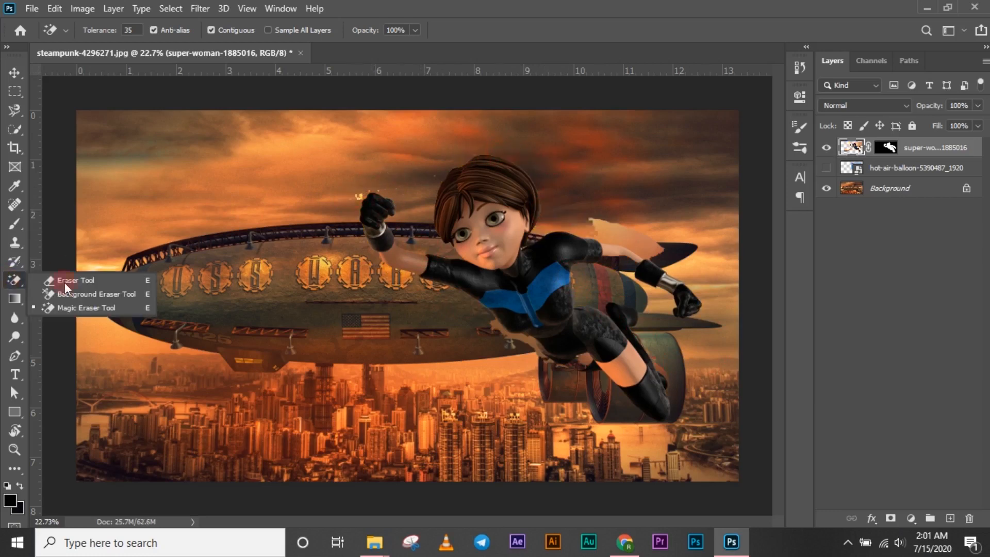
click(77, 281)
right_click(384, 324)
click(350, 336)
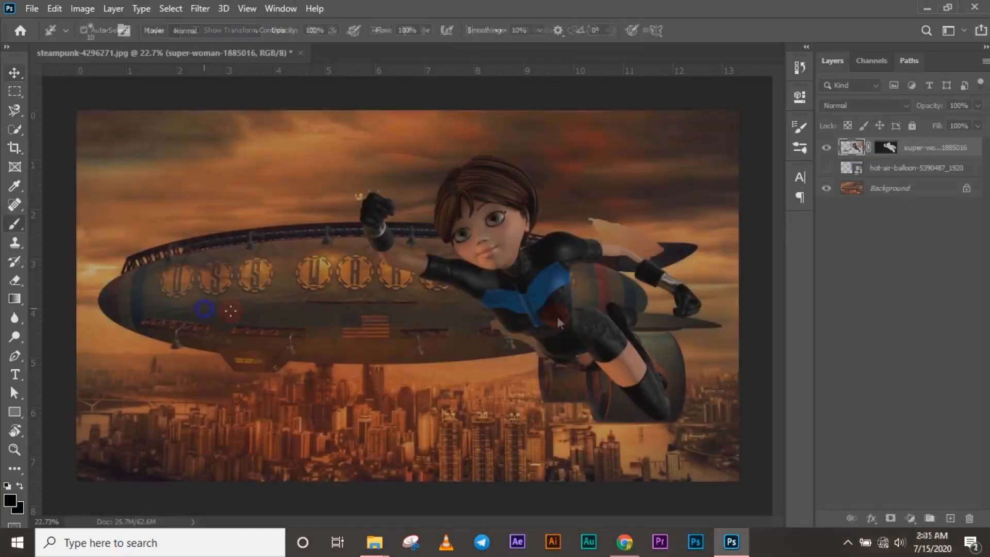
click(263, 340)
mouse_move(264, 341)
mouse_down()
mouse_move(438, 308)
mouse_move(304, 325)
mouse_up()
key(e)
drag(346, 196, 370, 185)
click(435, 177)
key(bracketright)
key(bracketright)
key(bracketright)
key(bracketright)
key(bracketright)
- Remove the pale background patch above the super woman's trailing arm with the Magic Eraser
right_click(19, 284)
click(67, 306)
click(632, 240)
click(593, 222)
key(v)
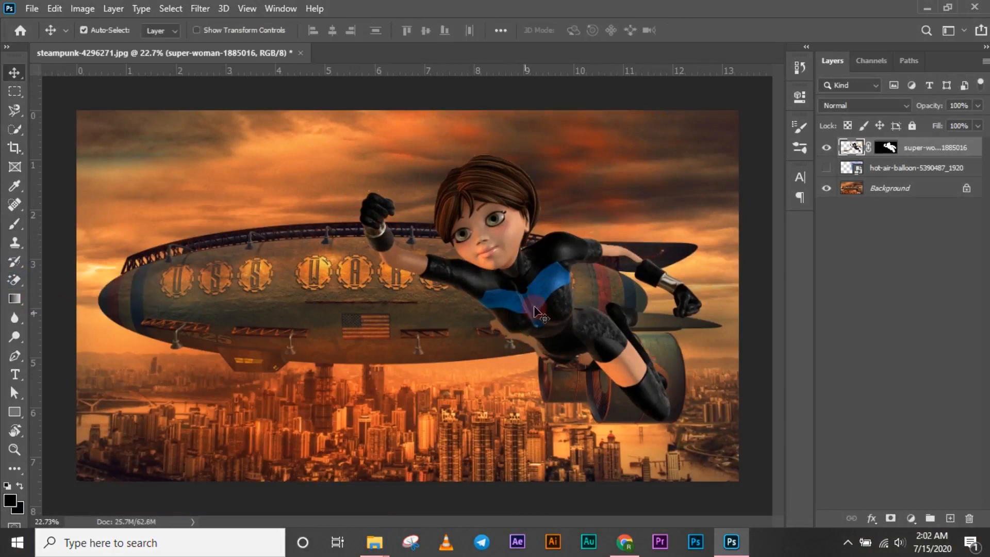
- Move and enlarge the super woman so she flies across the middle of the airship
drag(527, 330, 445, 374)
key(ctrl+t)
drag(672, 500, 554, 434)
mouse_move(458, 360)
mouse_down()
mouse_move(494, 401)
mouse_move(421, 230)
mouse_move(465, 379)
mouse_up()
scroll(643, 385, down, 3)
click(468, 383)
click(721, 31)
key(ctrl+t)
drag(563, 440, 601, 460)
drag(497, 371, 445, 337)
drag(546, 423, 679, 499)
drag(520, 383, 451, 336)
click(720, 31)
- Apply a Gaussian Blur with a 3.3-pixel radius to the Background layer
click(884, 190)
click(200, 9)
mouse_move(320, 162)
click(417, 213)
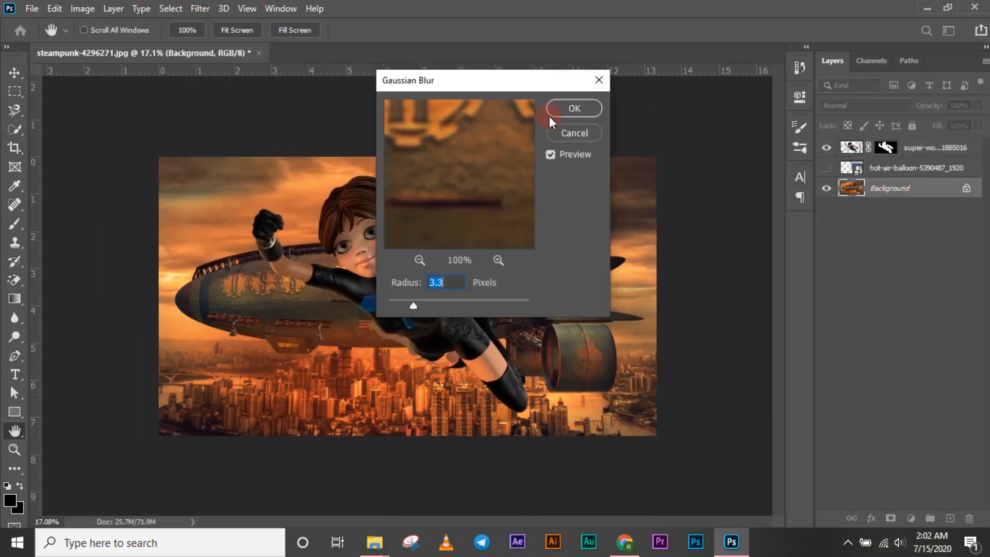
key(Return)
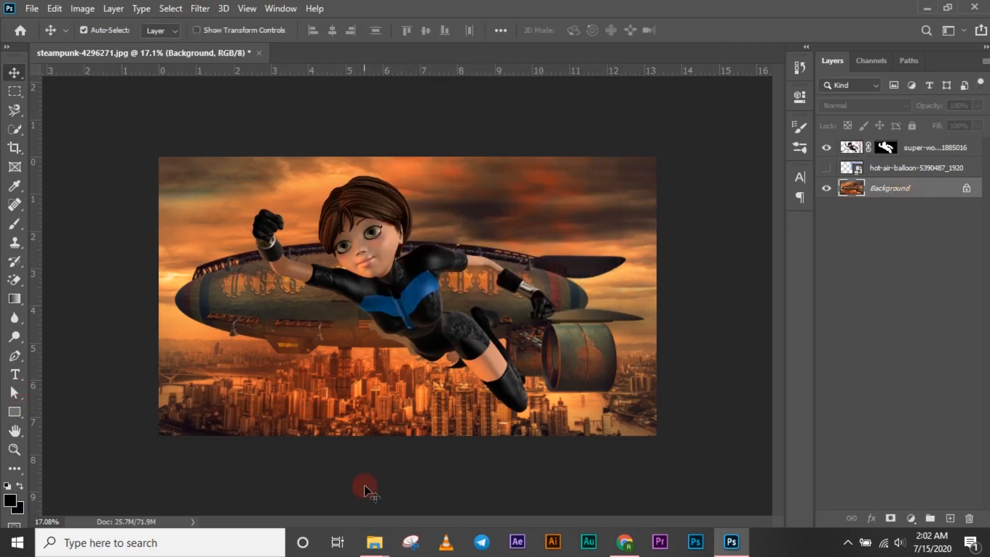
- Switch to Chrome and open pixabay.com
click(624, 542)
click(197, 12)
click(169, 12)
text(f)
key(BackSpace)
text(pixabay.com)
key(Return)
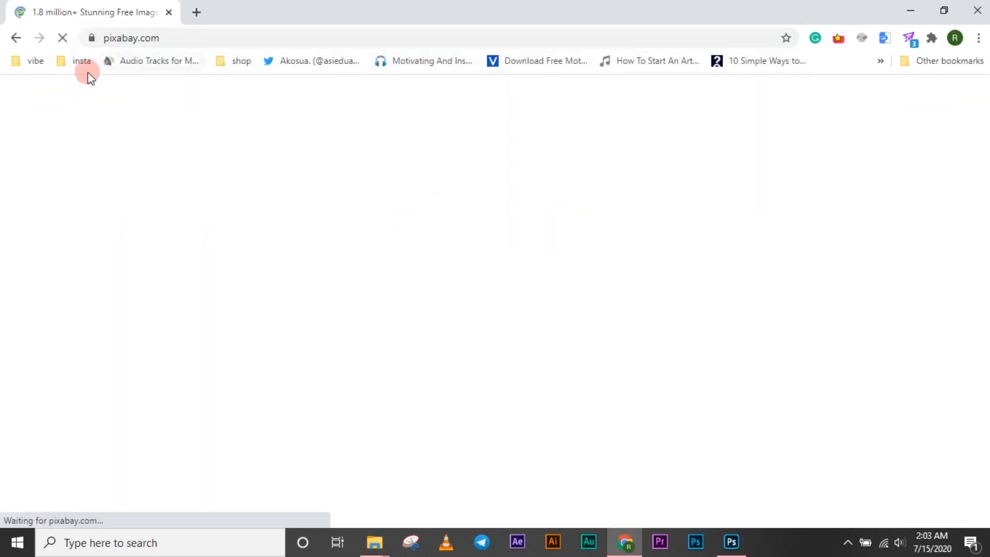
- Search Pixabay for "dark clouds"
scroll(379, 293, down, 2)
scroll(385, 289, up, 1)
click(399, 263)
text(dark clouds)
key(Return)
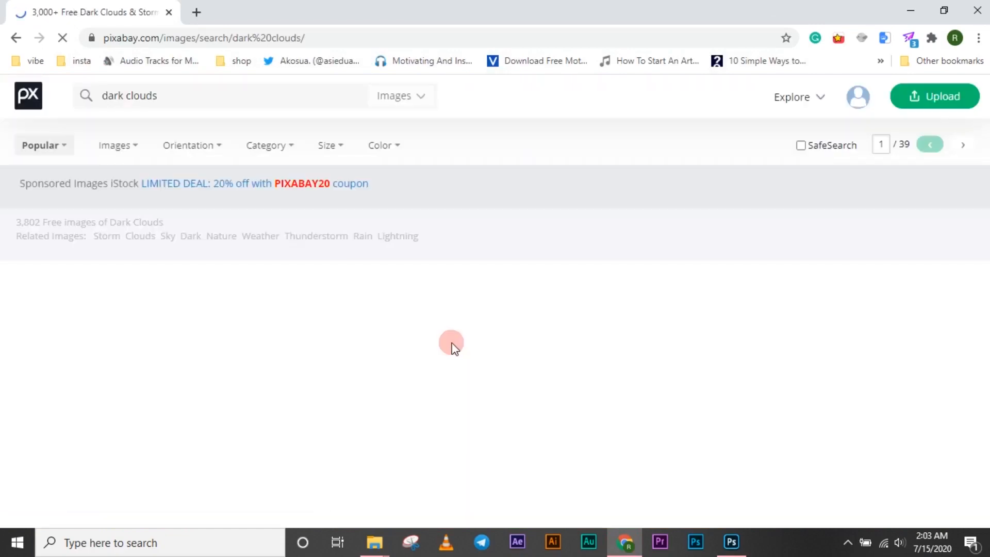
- Open the lightning storm photo from the results and download it for free
scroll(451, 345, down, 10)
click(501, 294)
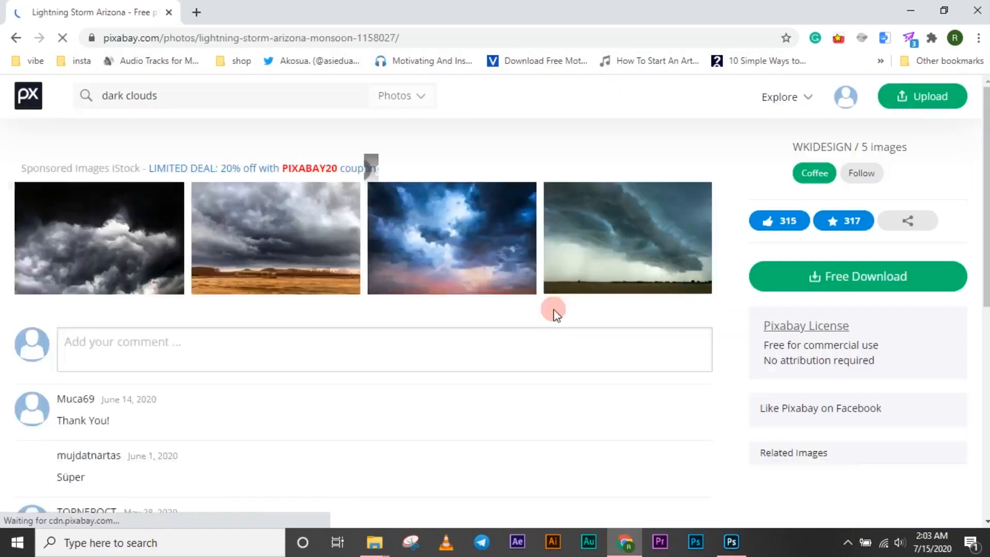
scroll(555, 309, up, 5)
click(857, 276)
click(809, 410)
scroll(327, 371, down, 3)
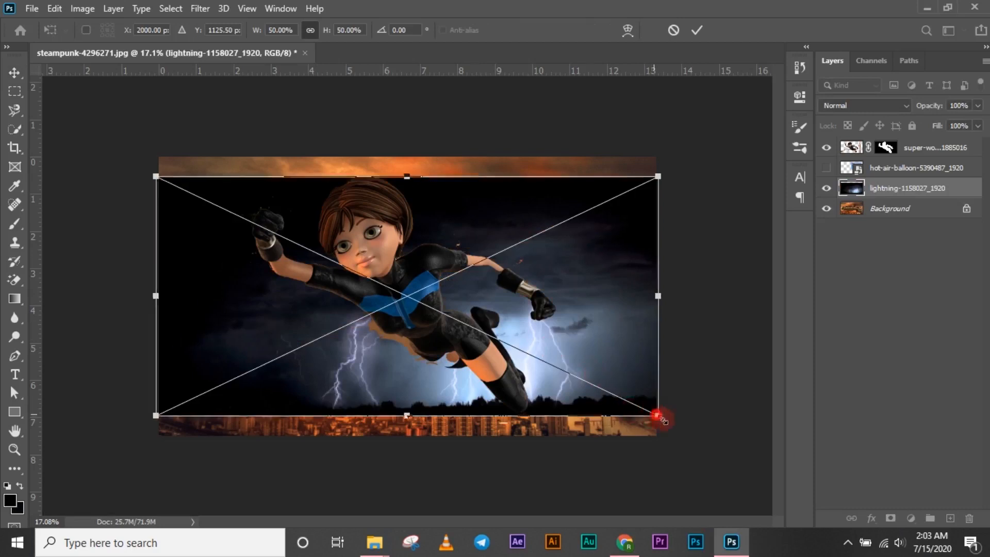
- Enlarge the placed lightning image to cover the canvas and set its blend mode to Screen
drag(655, 415, 744, 456)
click(699, 30)
click(867, 105)
click(858, 230)
drag(562, 418, 578, 399)
click(376, 36)
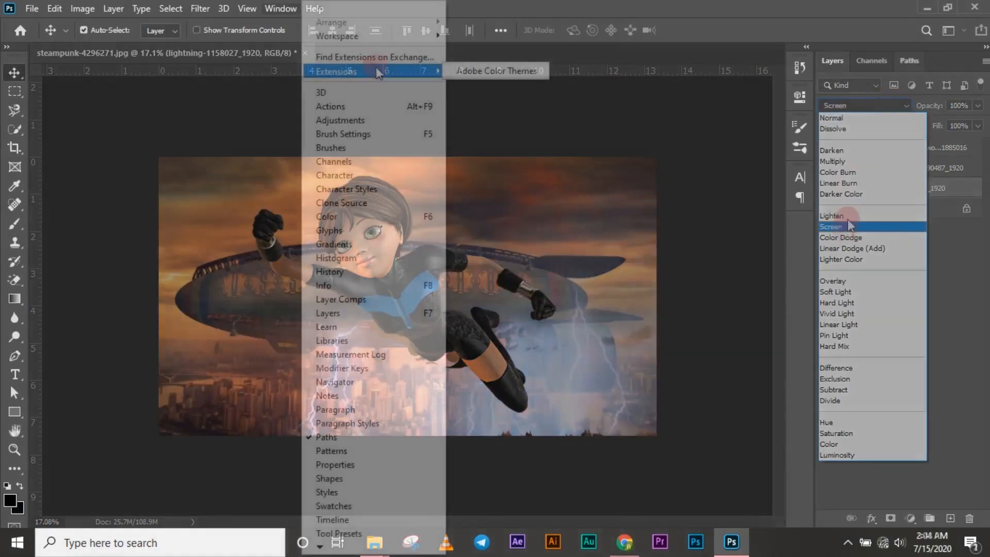
click(469, 35)
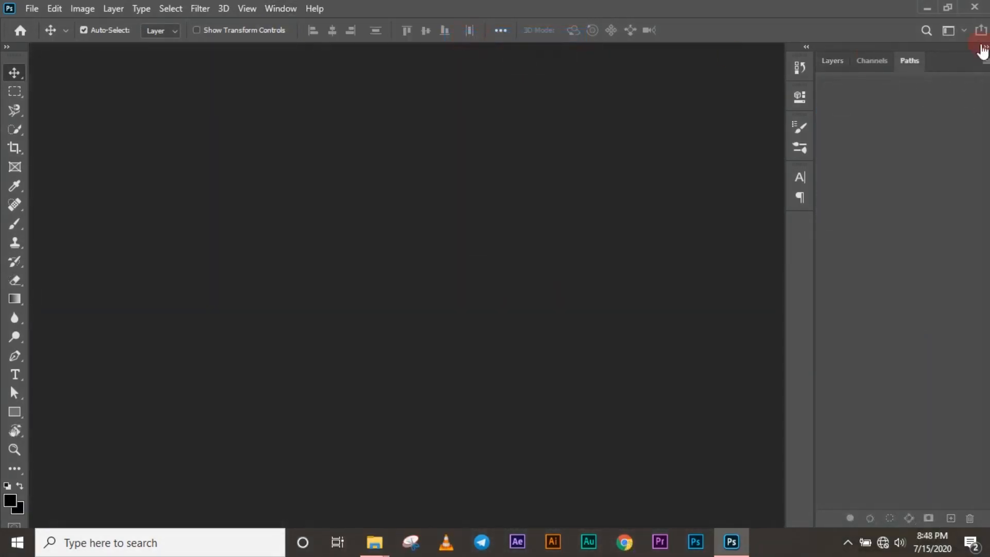
- Restore the default workspace layout with its Color, Learn and Layers panel groups expanded
click(966, 30)
click(922, 112)
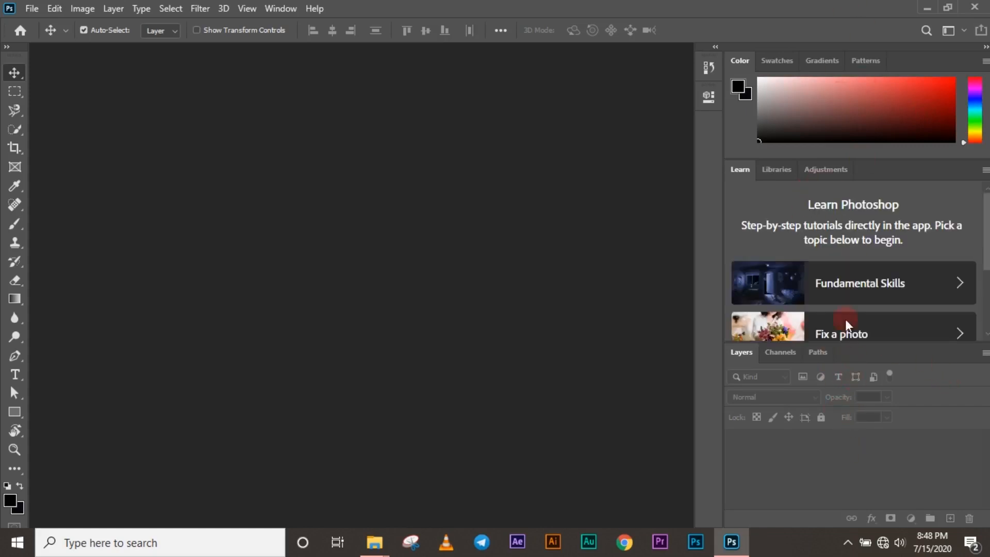
click(985, 47)
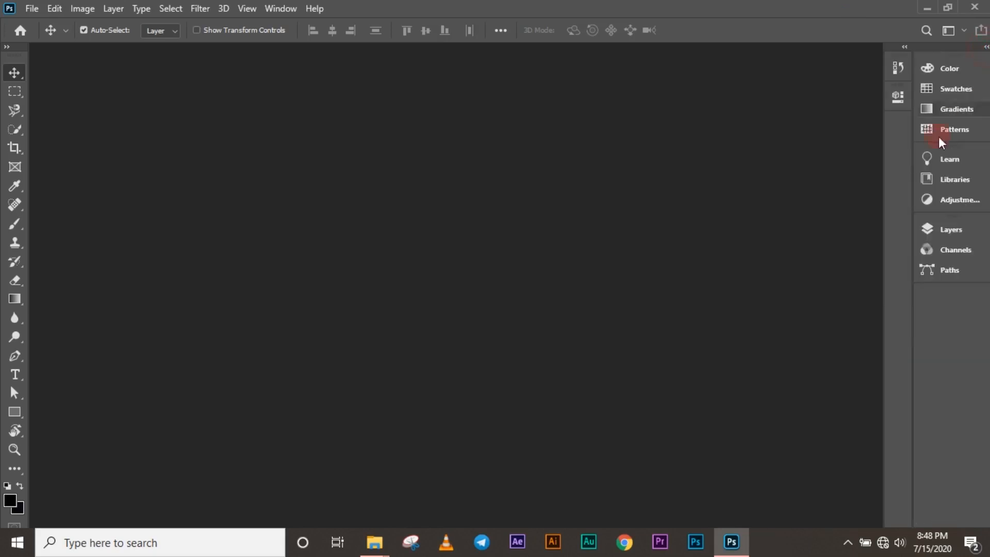
click(986, 48)
- Close the Color and Learn panel groups, leaving the Layers group docked
click(986, 61)
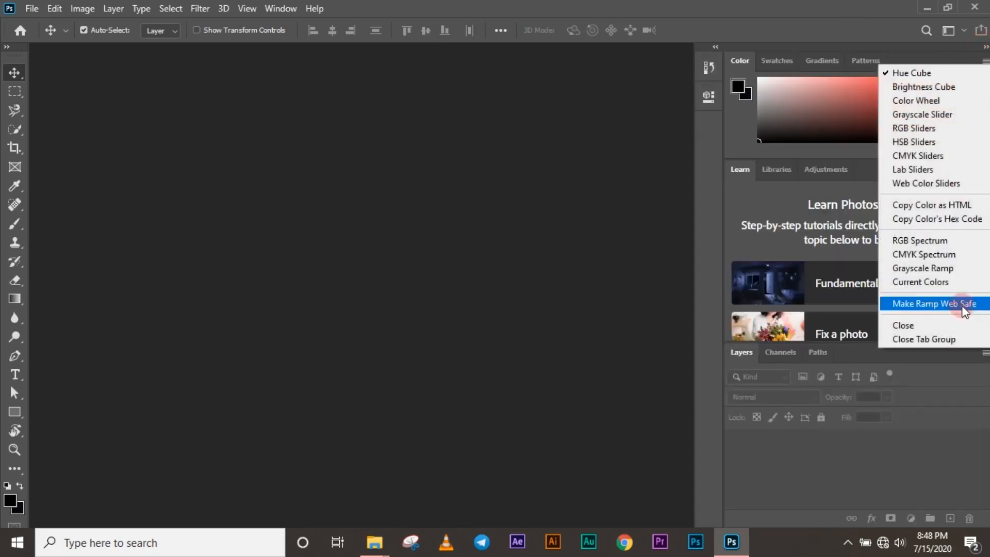
click(951, 340)
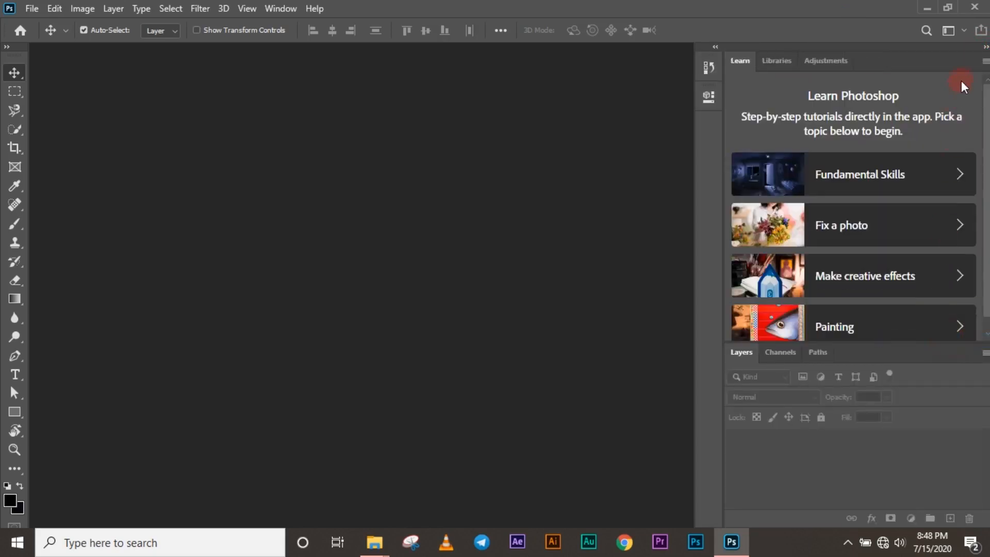
click(985, 61)
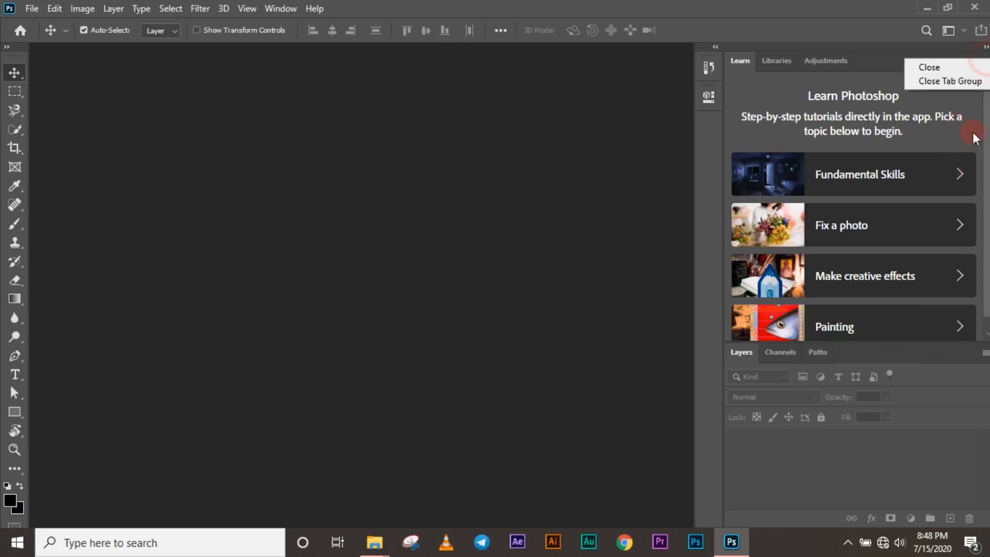
click(973, 82)
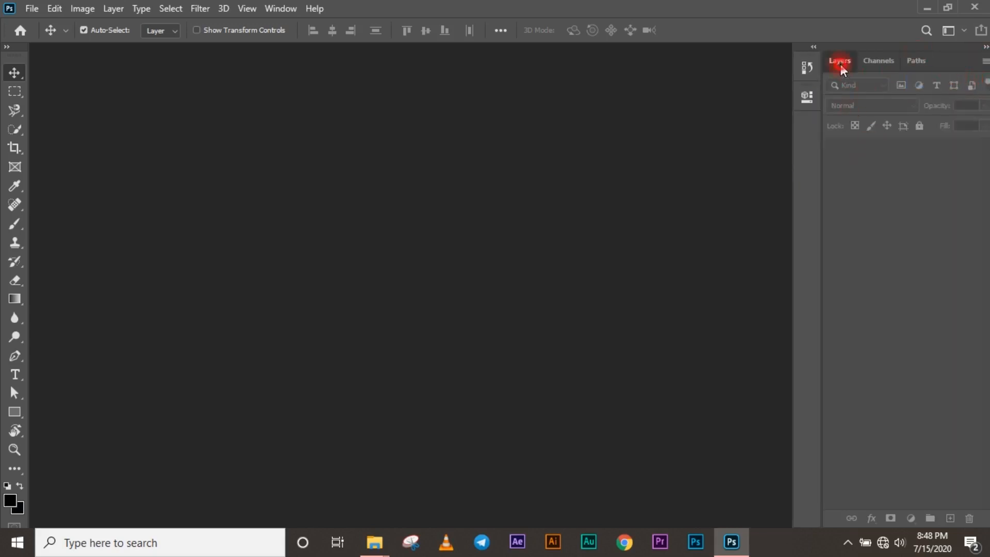
- Look at the Channels and Paths panels and return to Layers
click(876, 63)
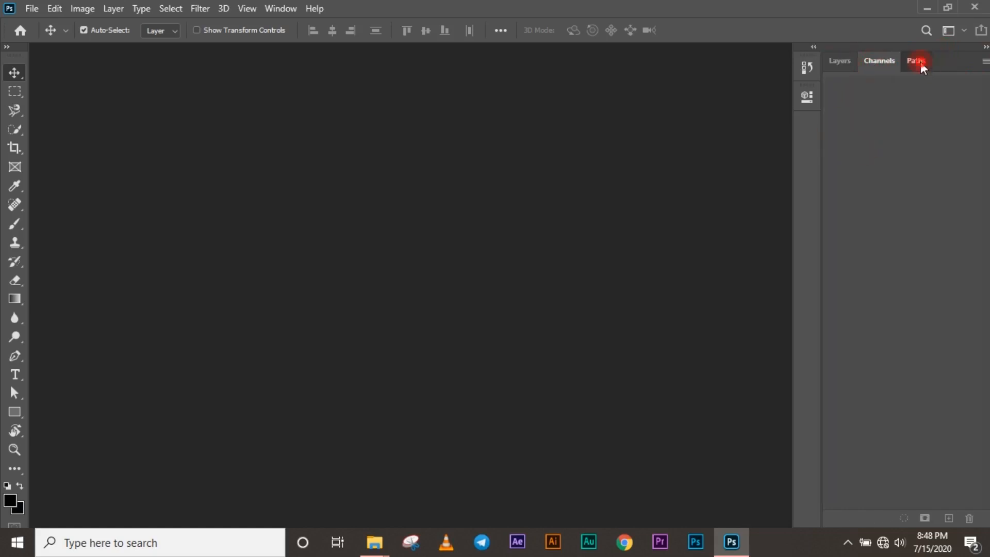
click(918, 63)
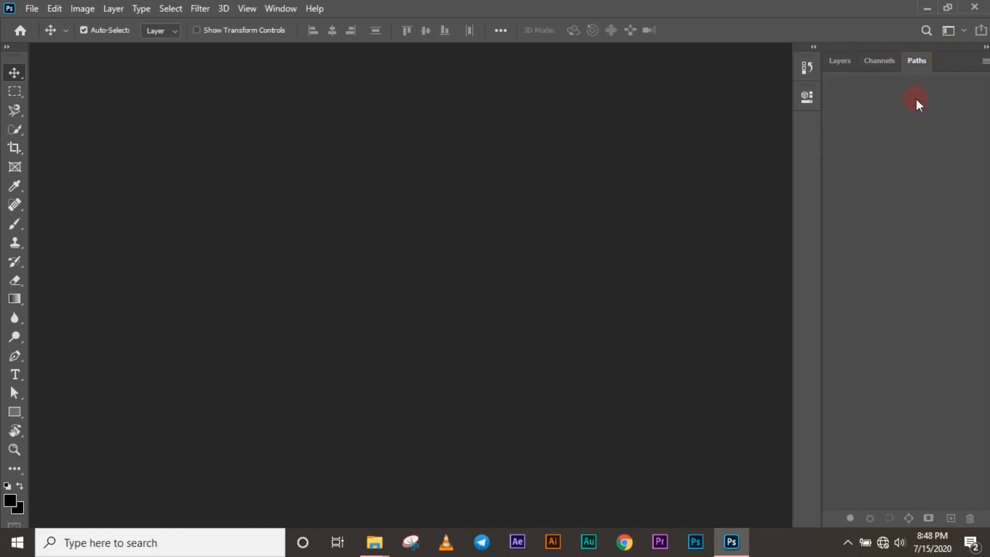
click(880, 60)
click(841, 61)
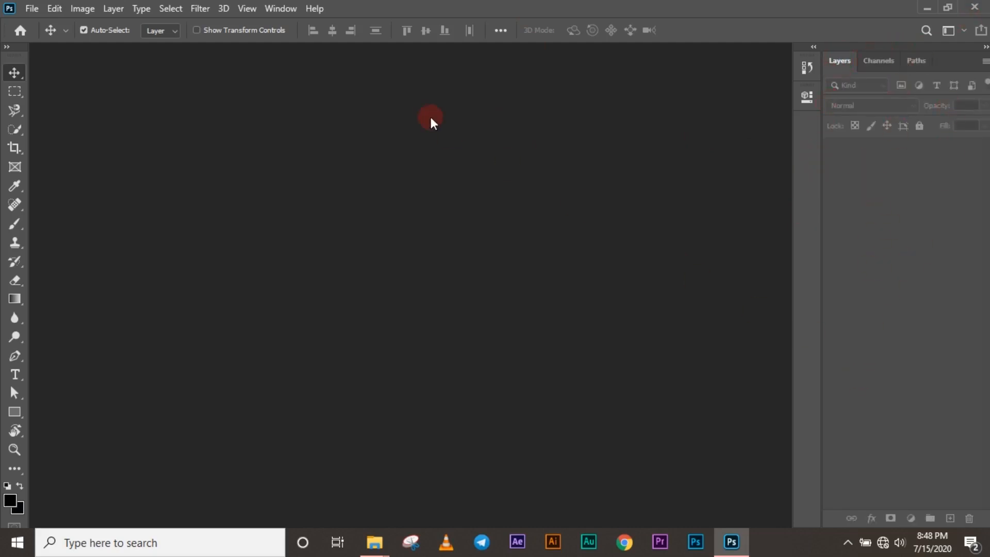
- Create a new document 2500 by 2000 pixels at 300 pixels/inch with a white background
click(31, 9)
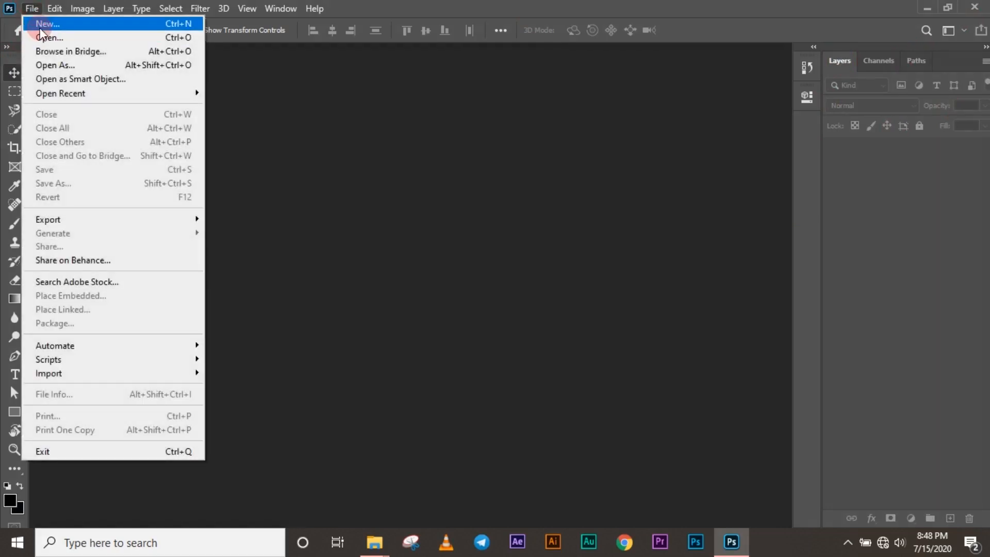
click(40, 29)
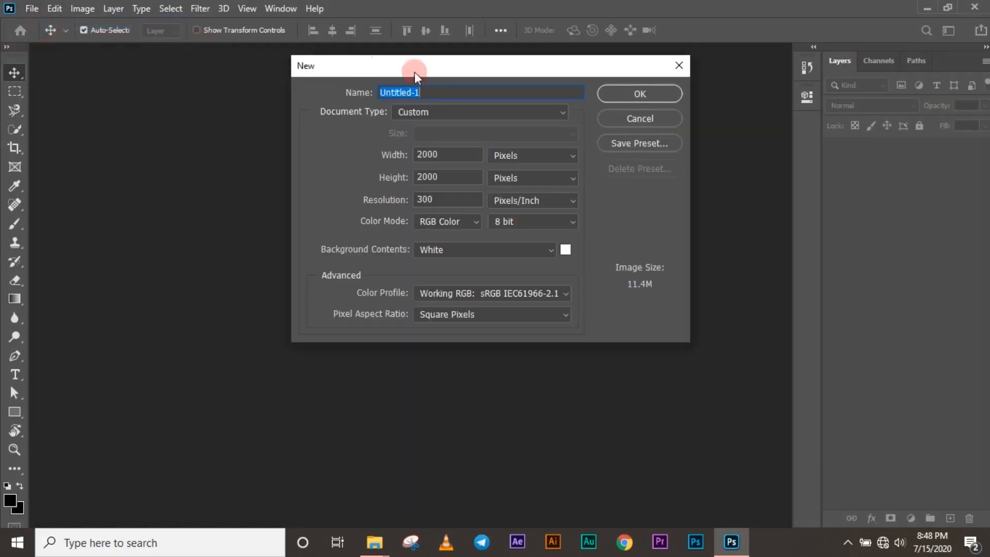
double_click(452, 155)
text(2500)
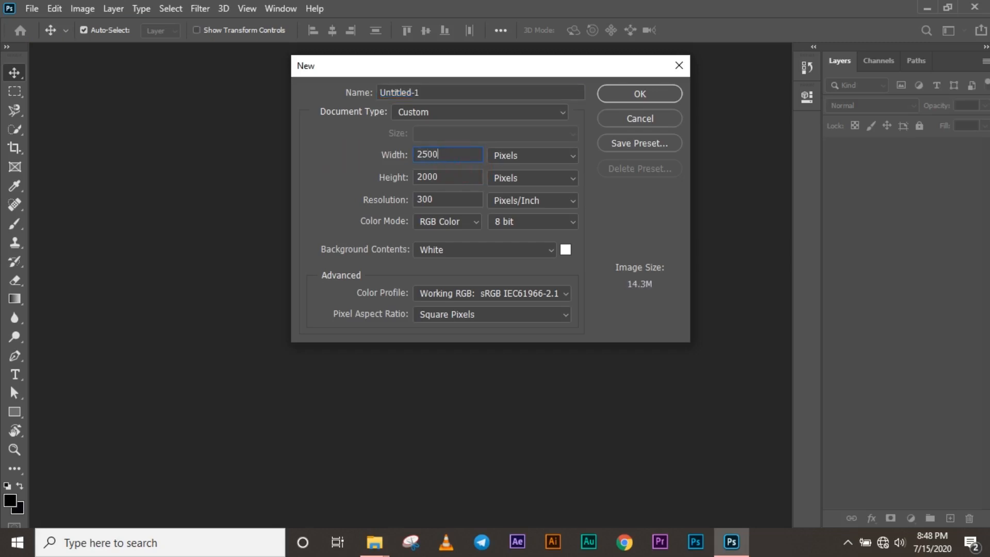
key(Return)
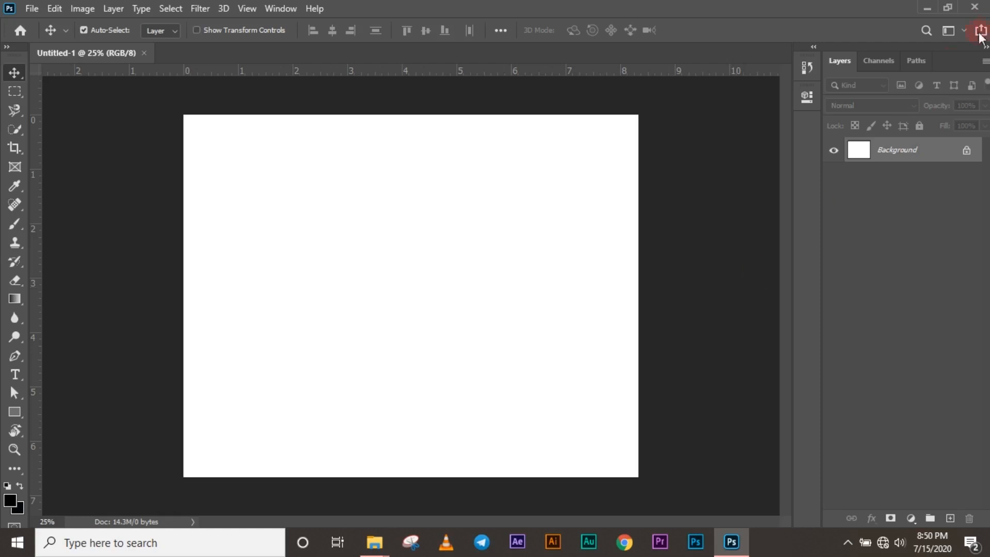
- Unlock the Background layer and shift it slightly up and to the left on the canvas
click(966, 151)
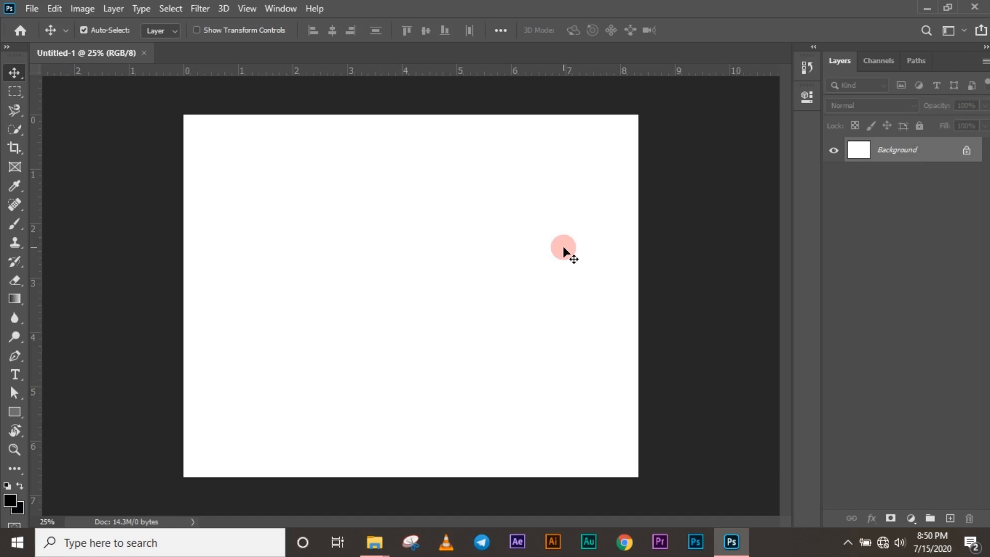
click(966, 152)
mouse_move(446, 257)
mouse_down()
mouse_move(499, 327)
mouse_move(657, 400)
mouse_move(657, 236)
mouse_move(164, 190)
mouse_move(497, 464)
mouse_move(449, 258)
mouse_move(442, 270)
mouse_up()
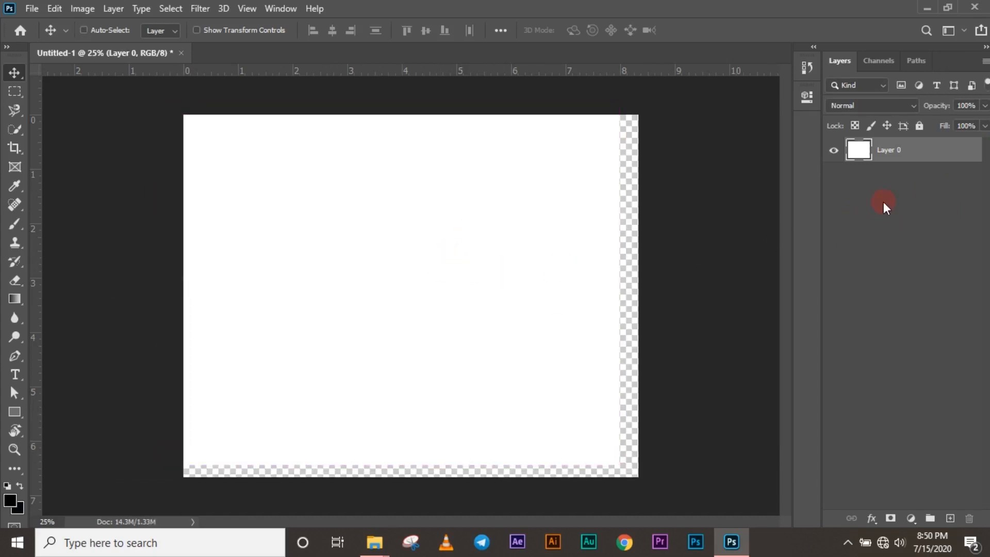
- Undo the move and the unlocking of the Background layer
key(ctrl+z)
key(ctrl+z)
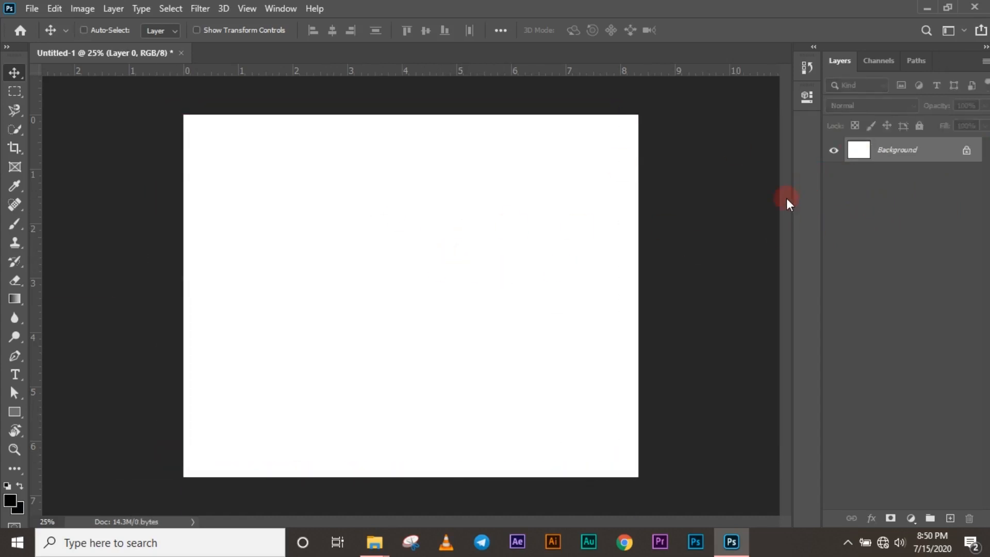
- Convert the Background to a normal layer while trying to move it, and shift it slightly upward on the canvas
drag(517, 243, 455, 301)
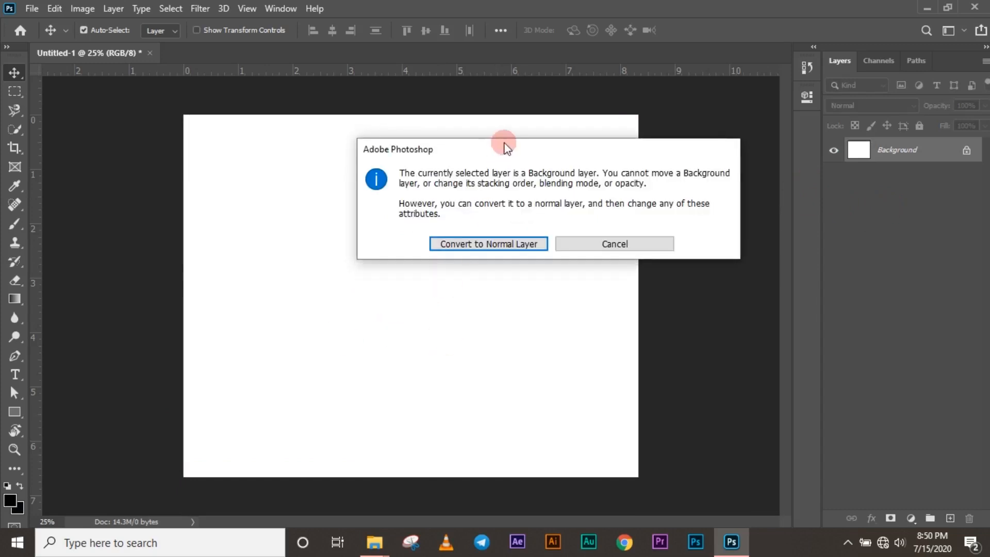
drag(503, 146, 380, 126)
click(372, 225)
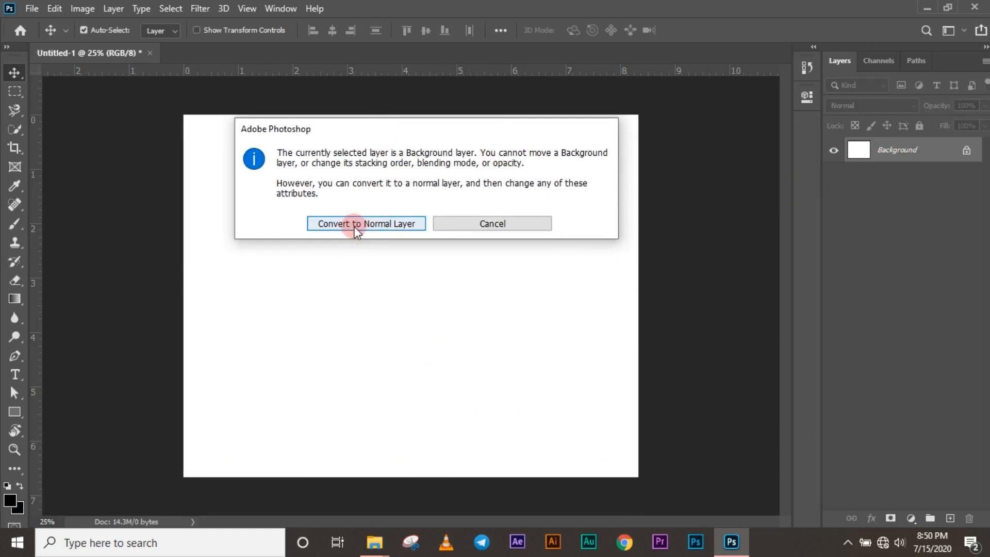
click(385, 226)
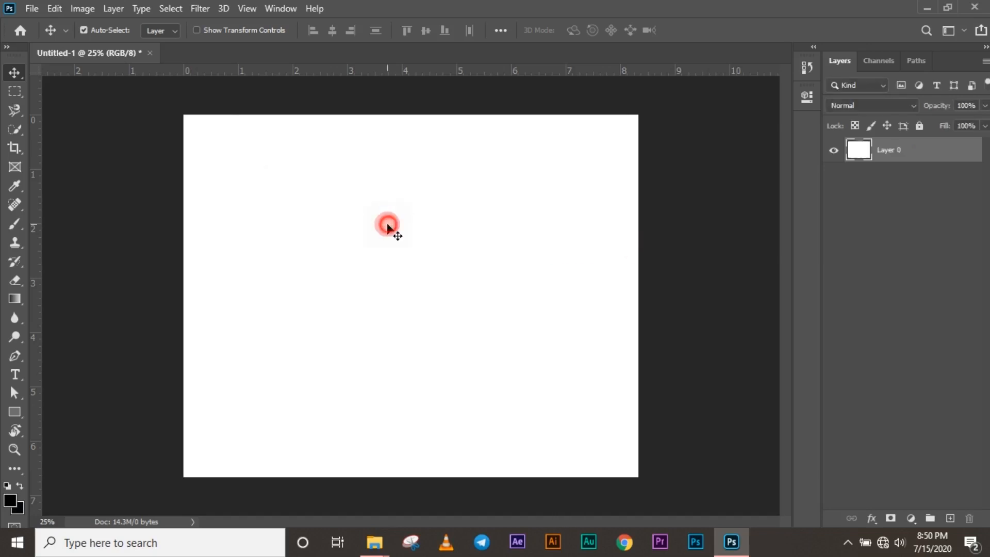
drag(388, 227, 387, 204)
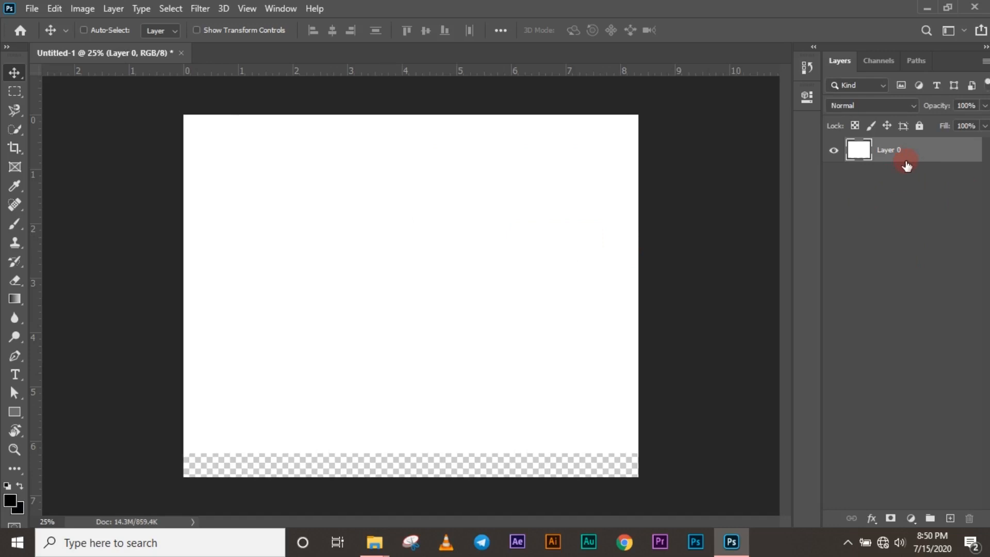
- Undo the upward move and the conversion of the Background to a normal layer
key(ctrl+z)
key(ctrl+z)
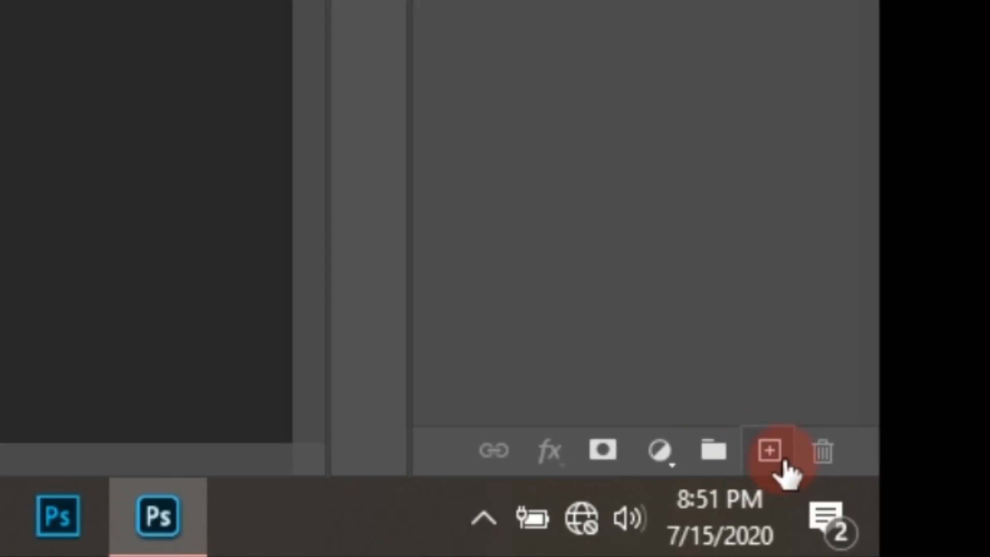
- Add a new empty layer above the Background and choose the Brush Tool from its group of painting tools
click(783, 460)
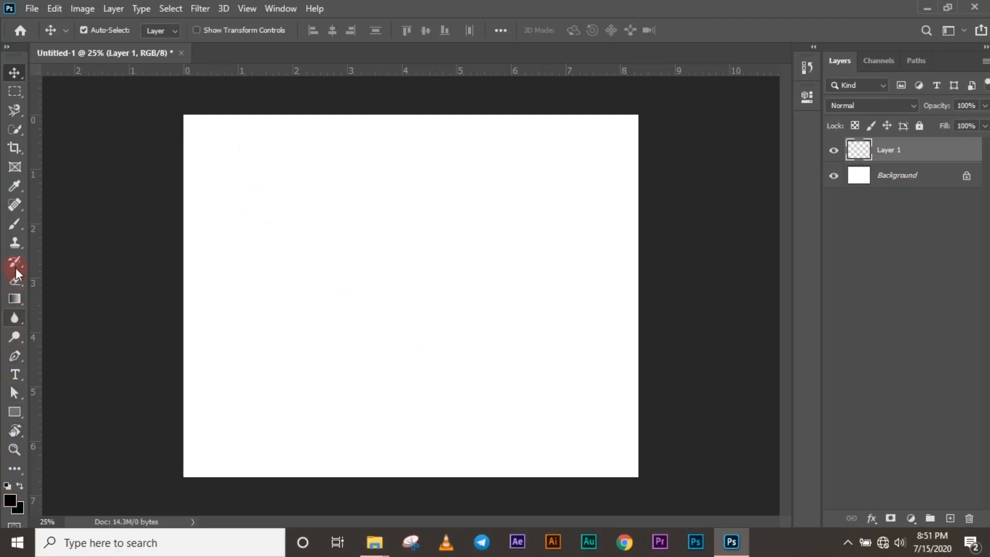
click(18, 227)
right_click(19, 228)
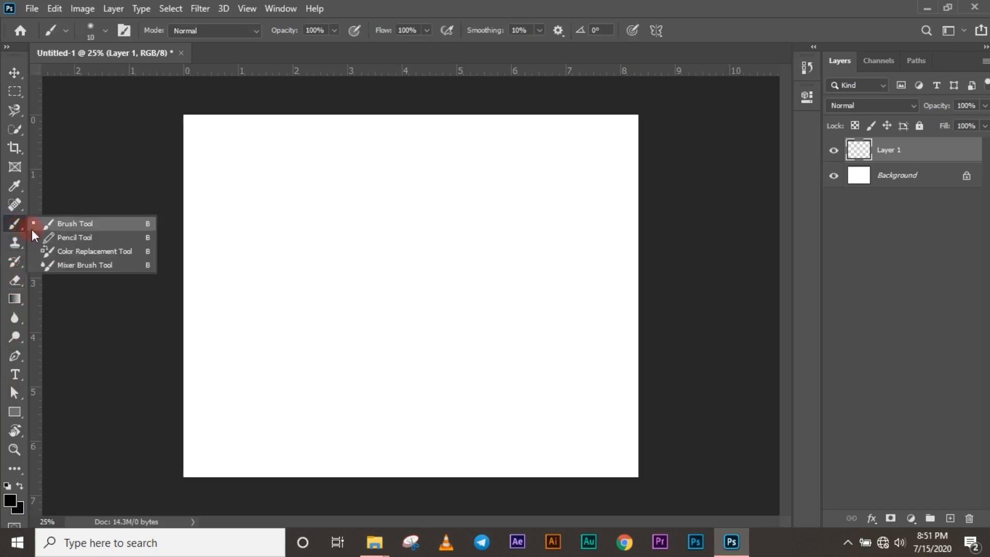
click(51, 227)
right_click(12, 225)
click(73, 228)
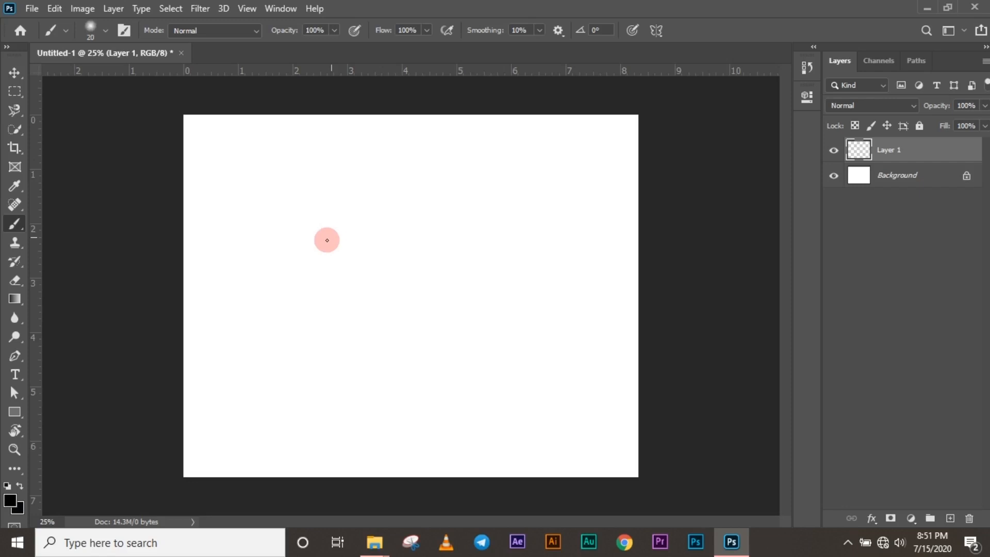
- Enlarge the brush step by step to 1400 px
key(bracketright)
key(bracketright)
key(bracketright)
key(bracketright)
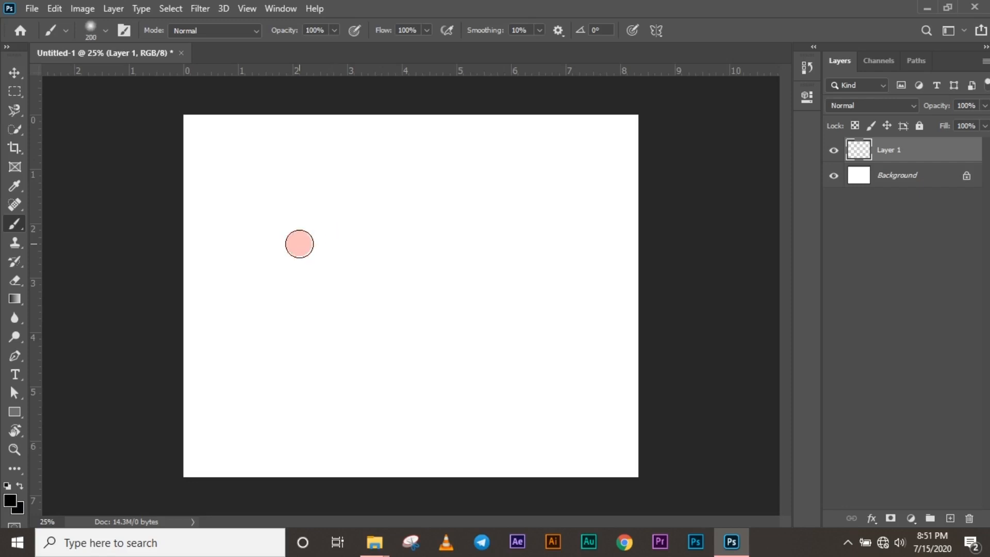
key(bracketright)
key(bracketright)
key(bracketright)
key(bracketright)
key(bracketright)
key(bracketright)
key(bracketright)
key(bracketright)
key(bracketright)
key(bracketright)
key(bracketright)
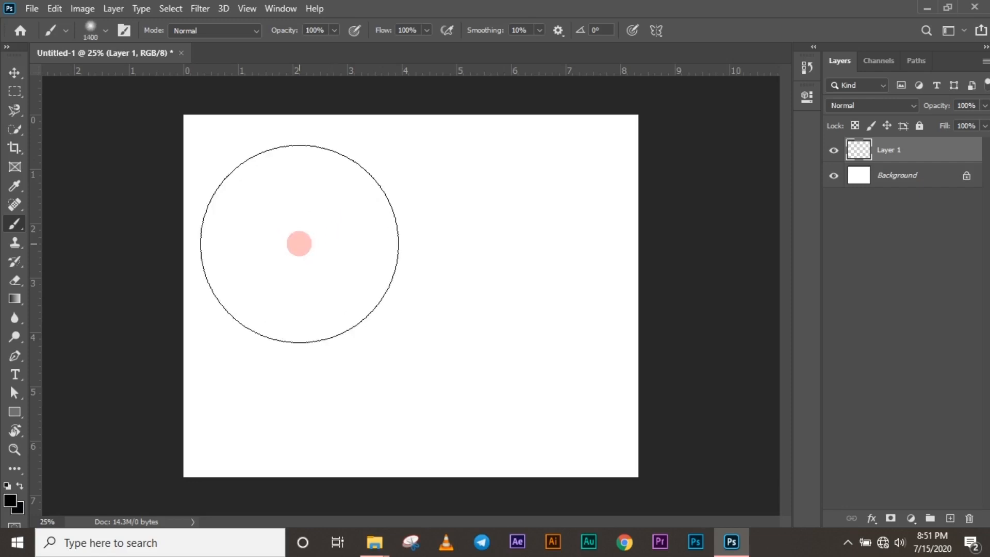
- Reduce the brush step by step to 150 px
key(bracketleft)
key(bracketleft)
key(bracketleft)
key(bracketleft)
key(bracketleft)
key(bracketleft)
key(bracketleft)
key(bracketleft)
key(bracketleft)
key(bracketleft)
key(bracketleft)
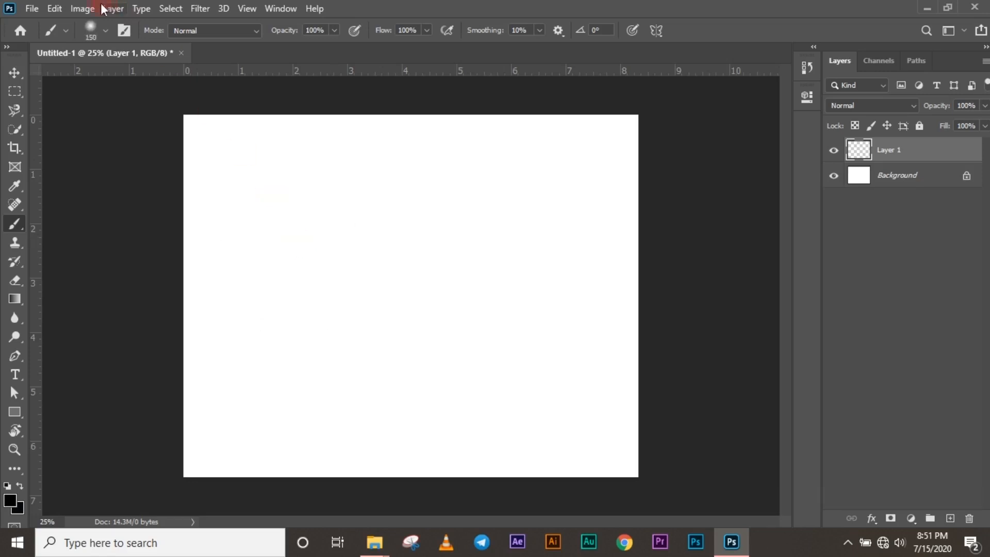
- Adjust the brush in its settings to a size of 202 px, an angle of 53° and a hardness of 0%
click(105, 31)
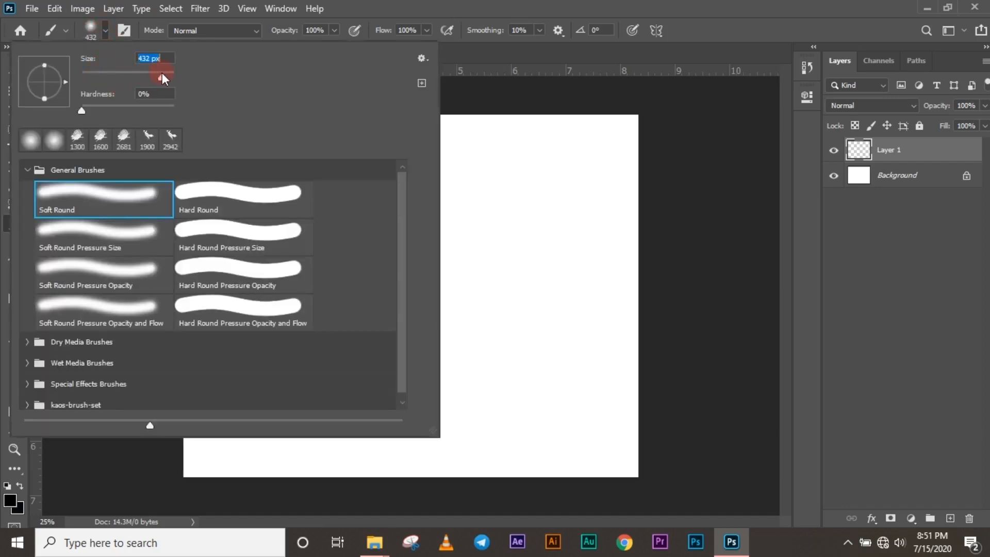
drag(104, 75, 122, 75)
drag(61, 66, 58, 63)
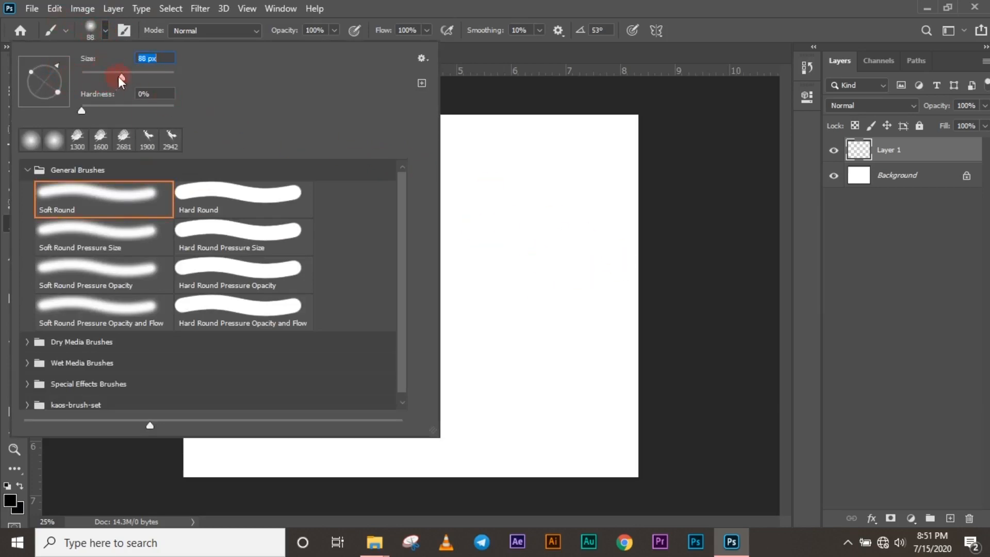
mouse_move(85, 112)
mouse_down()
mouse_move(132, 108)
mouse_move(63, 103)
mouse_up()
scroll(80, 289, down, 1)
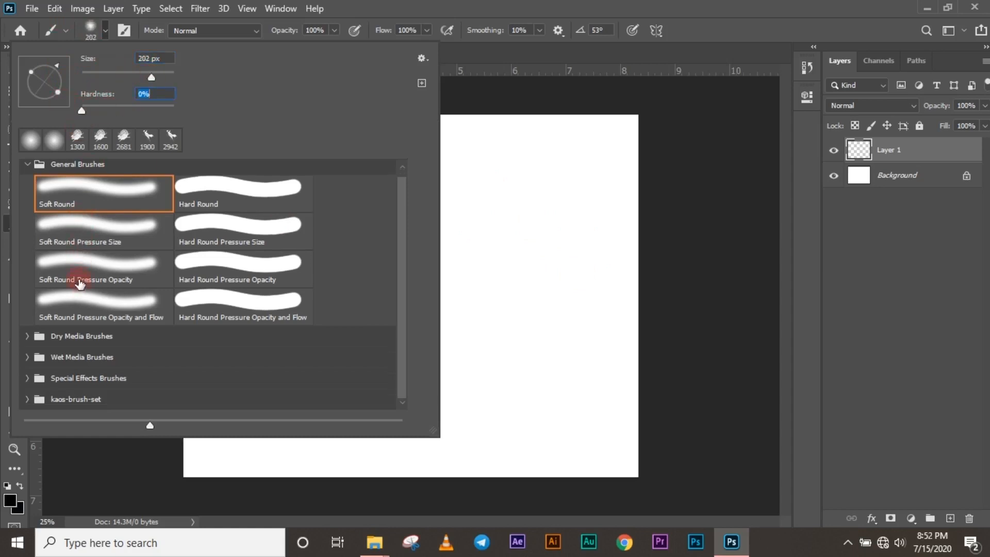
- Try the soft and hard pressure brush presets, choose Soft Round Pressure Opacity, and collapse the General Brushes group
click(84, 231)
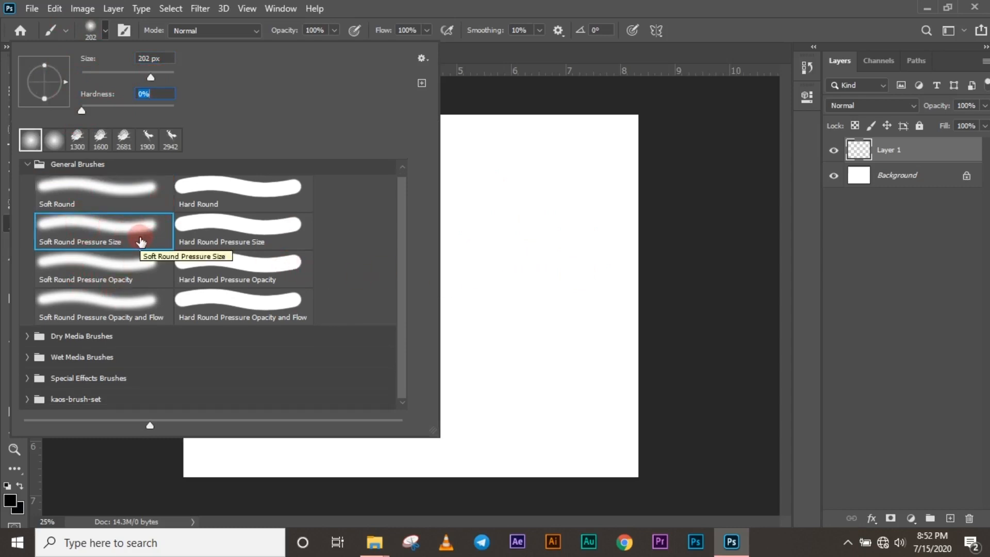
click(212, 225)
click(213, 270)
click(111, 268)
click(31, 170)
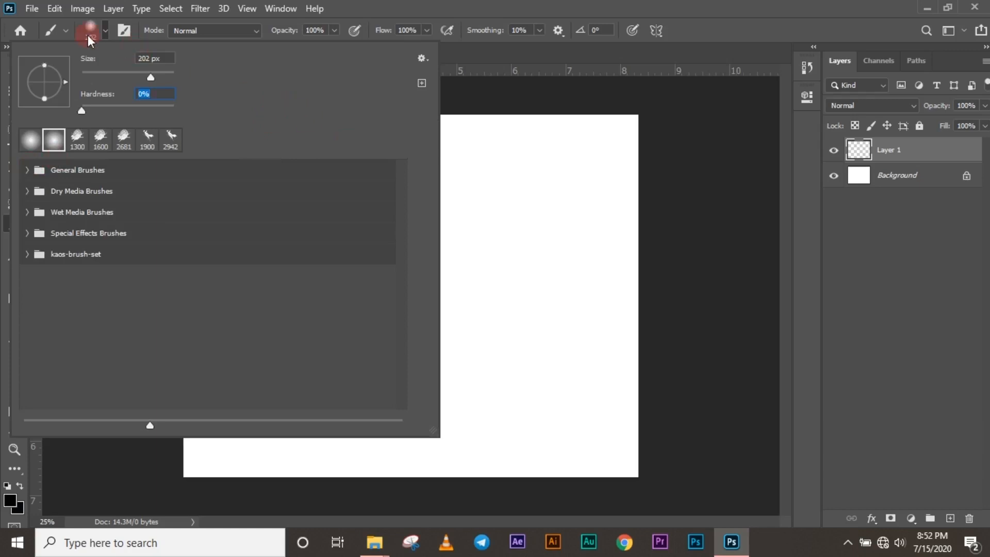
click(105, 31)
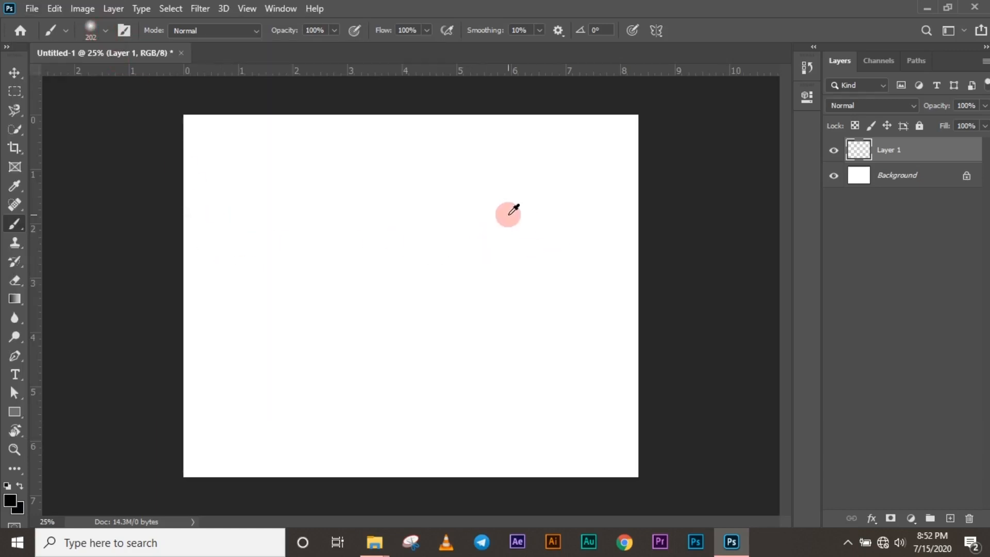
- Resize the brush interactively on the canvas to 2272 px with 55% hardness, and check both values in the brush settings
mouse_move(520, 219)
mouse_down()
mouse_move(375, 229)
mouse_move(579, 228)
mouse_up()
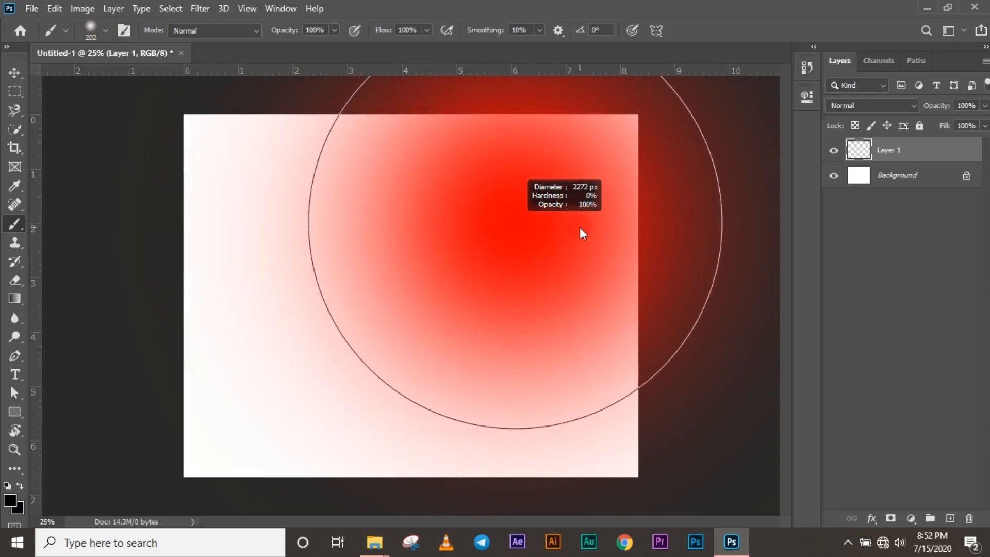
drag(580, 228, 580, 228)
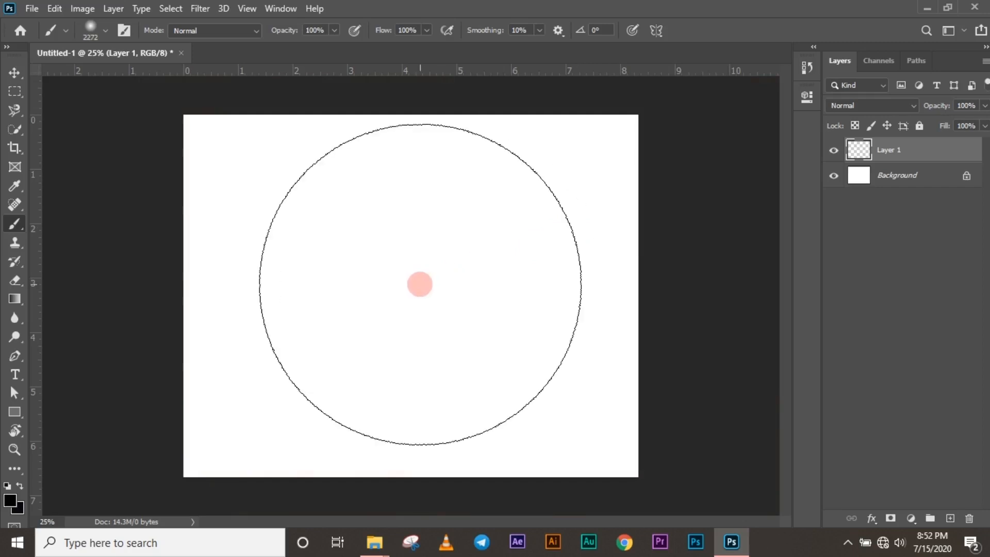
key(alt)
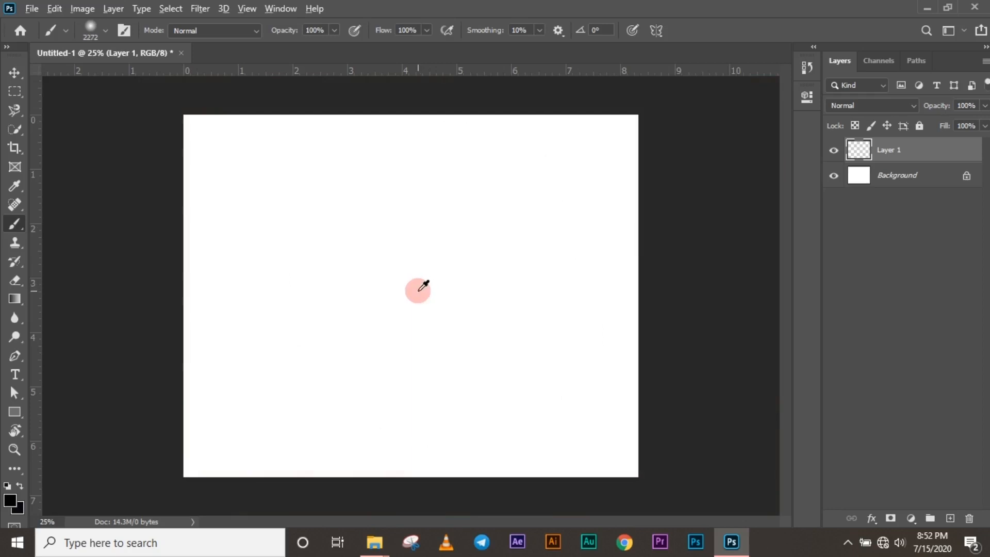
drag(419, 290, 418, 292)
mouse_move(432, 146)
mouse_down()
mouse_move(407, 309)
mouse_move(404, 439)
mouse_move(400, 105)
mouse_move(411, 223)
mouse_move(418, 106)
mouse_move(428, 297)
mouse_up()
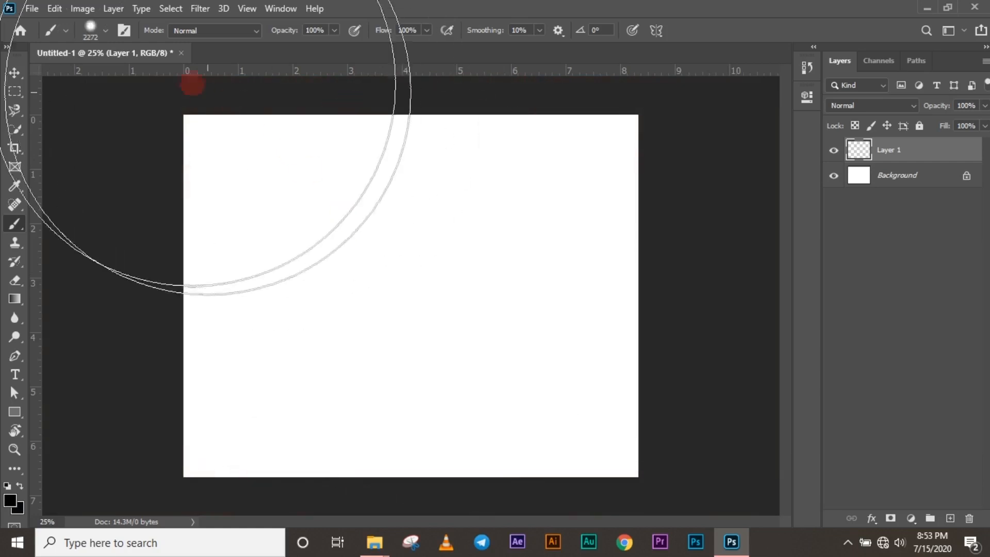
click(104, 33)
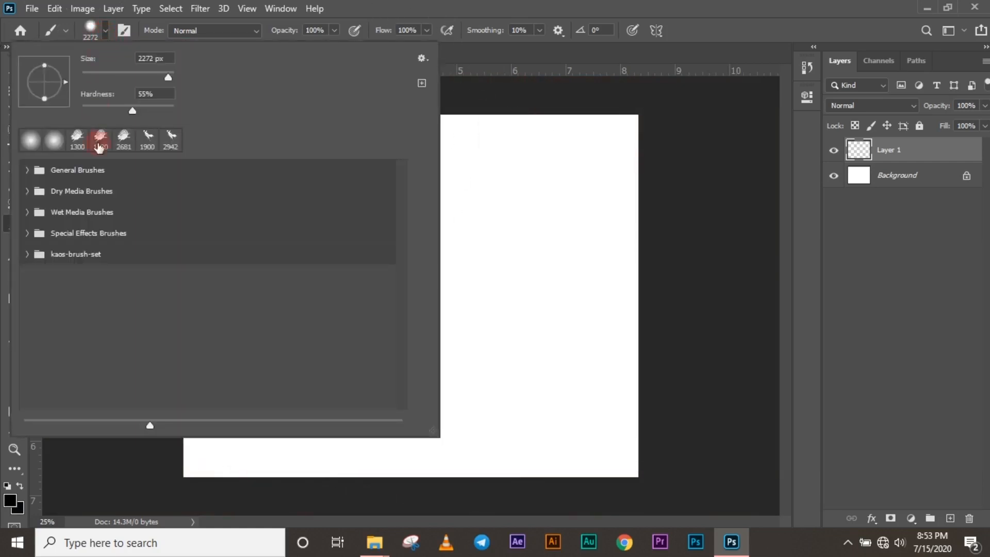
click(106, 32)
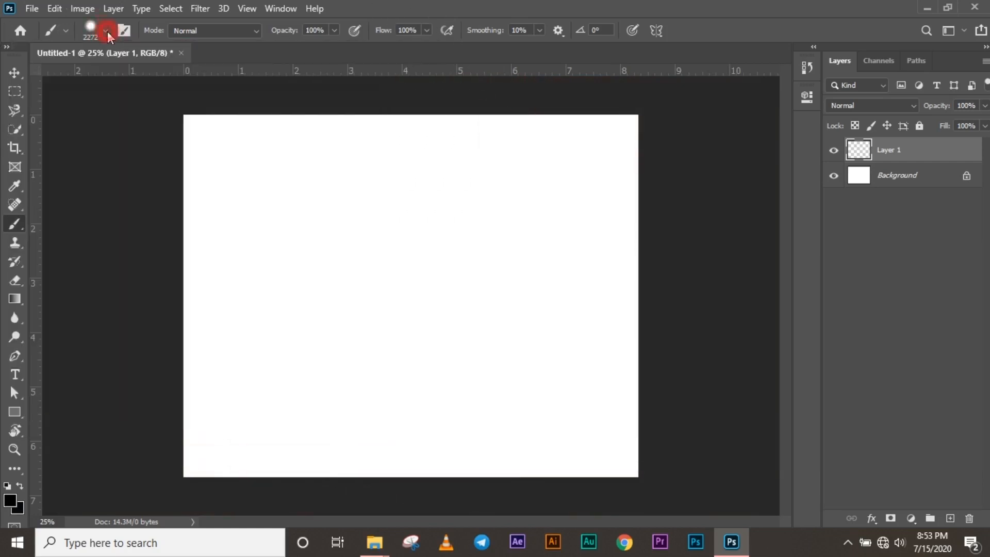
- Reduce the brush to 184 px and paint two black vertical bars and freehand scribbles across Layer 1
mouse_move(481, 243)
mouse_down()
mouse_move(451, 332)
mouse_move(502, 162)
mouse_move(485, 271)
mouse_move(418, 280)
mouse_move(343, 274)
mouse_up()
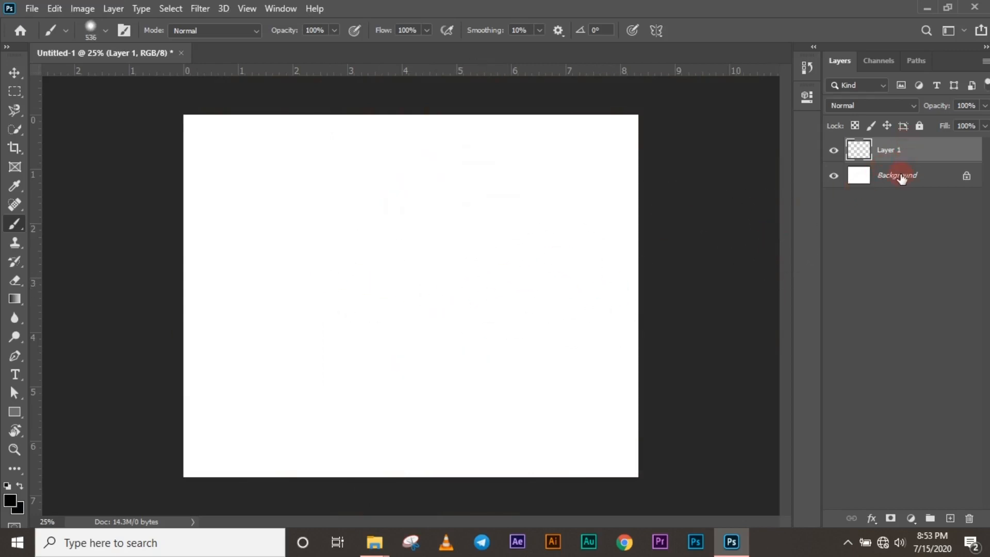
mouse_move(445, 326)
mouse_down()
mouse_move(403, 336)
mouse_move(437, 334)
mouse_move(426, 327)
mouse_move(428, 380)
mouse_up()
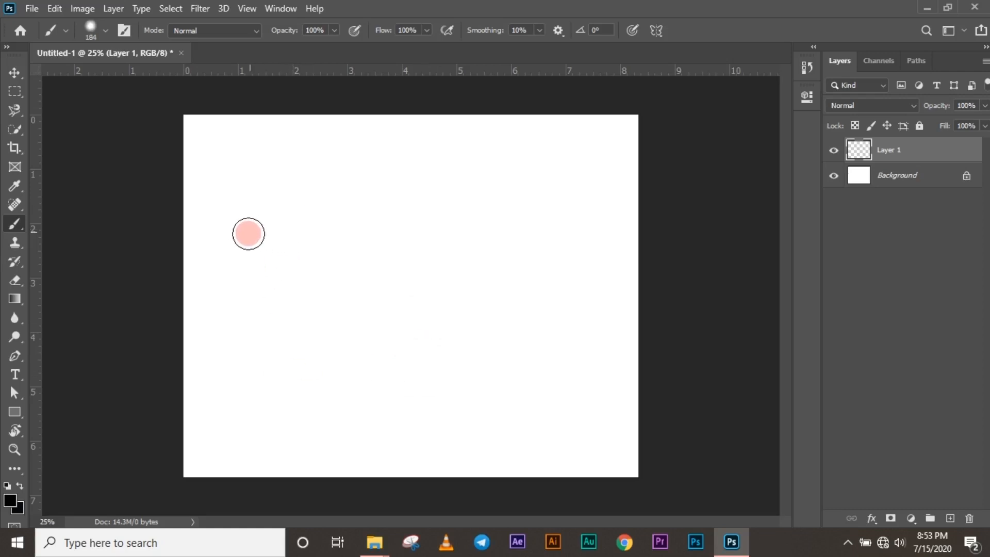
drag(262, 212, 269, 300)
drag(326, 202, 325, 295)
drag(250, 250, 274, 251)
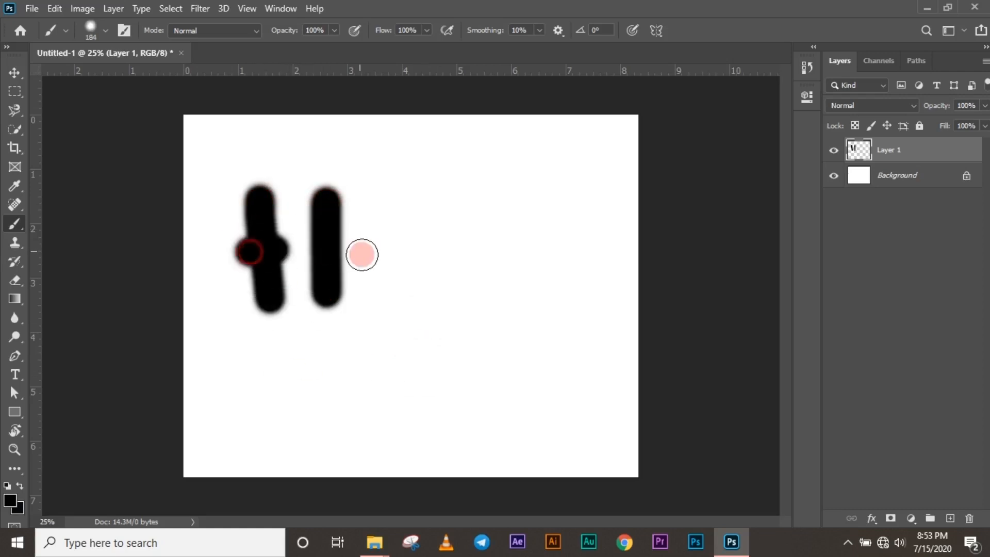
drag(366, 255, 413, 240)
drag(398, 273, 629, 327)
mouse_move(444, 232)
mouse_down()
mouse_move(453, 221)
mouse_move(435, 506)
mouse_up()
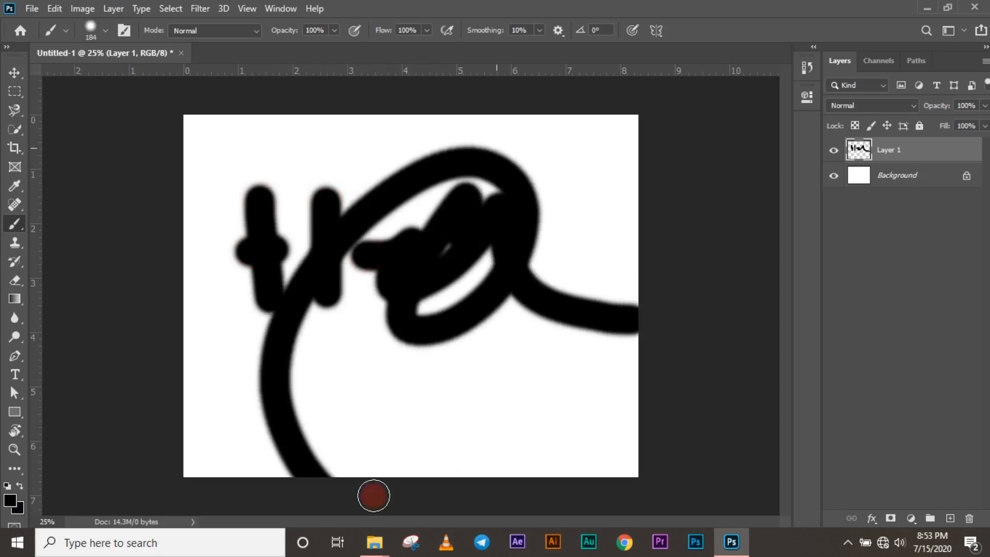
- Undo all the black test strokes on Layer 1
key(ctrl+z)
key(ctrl+z)
key(ctrl+z)
key(ctrl+z)
key(ctrl+z)
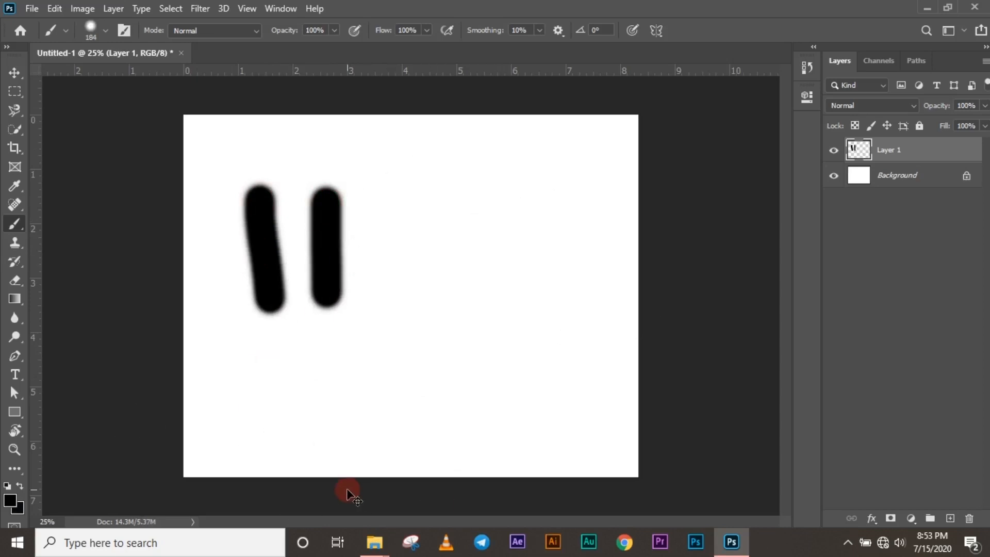
key(ctrl+z)
- Enlarge the brush to 888 px and paint a single black dot near the center of the canvas on Layer 1
drag(327, 269, 353, 370)
mouse_move(334, 327)
mouse_down()
mouse_move(259, 325)
mouse_move(340, 326)
mouse_up()
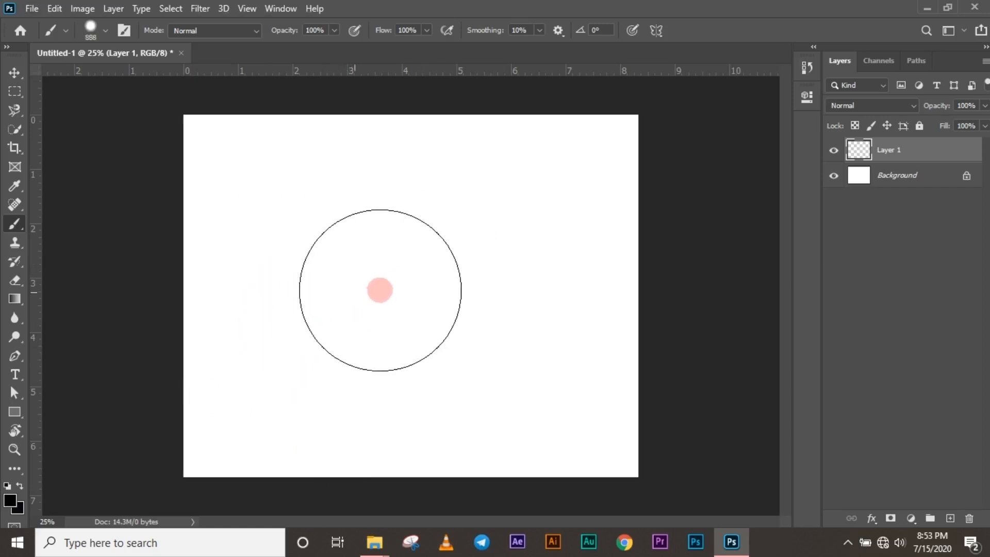
click(405, 280)
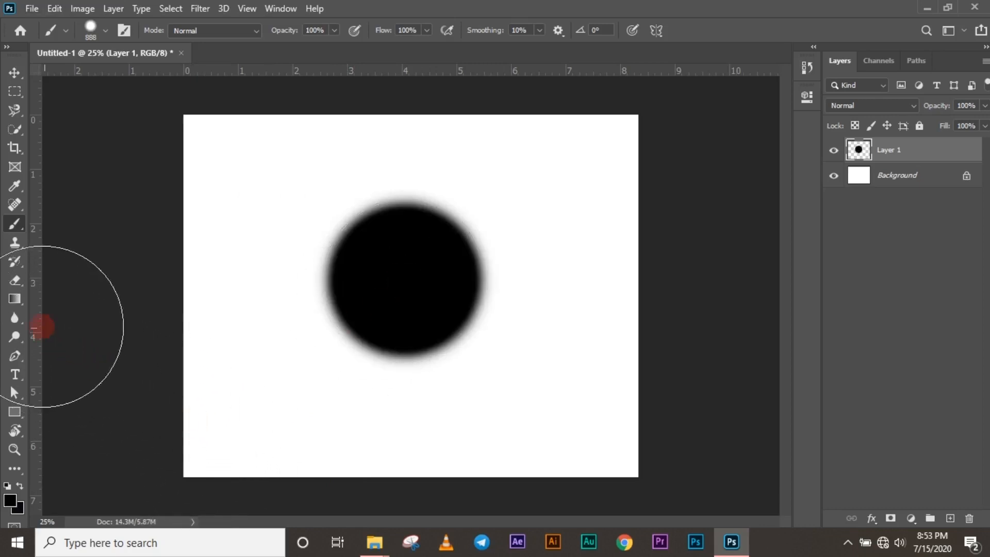
- Switch the foreground color to white, reduce the brush to 104 px, and paint two dots as eyes on the black circle
key(x)
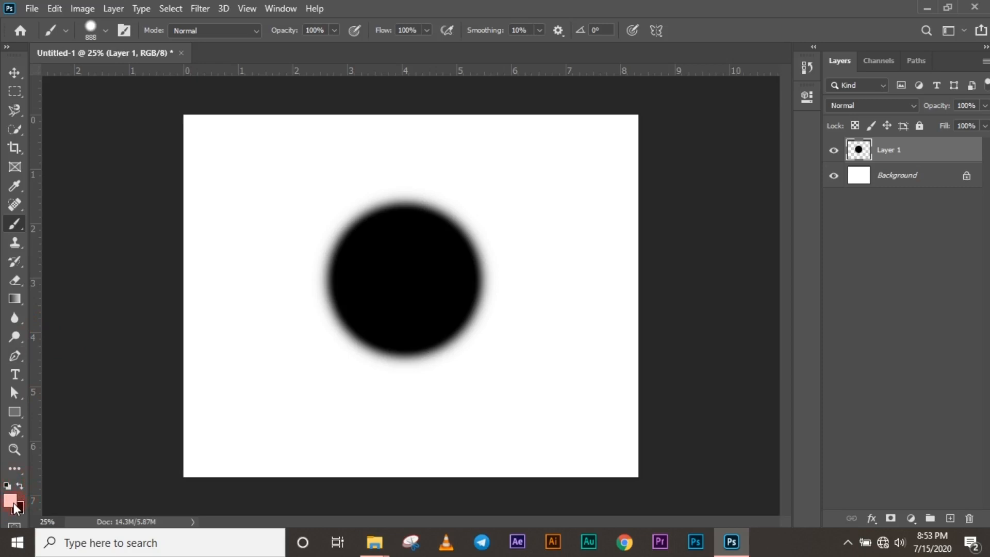
drag(412, 295, 343, 309)
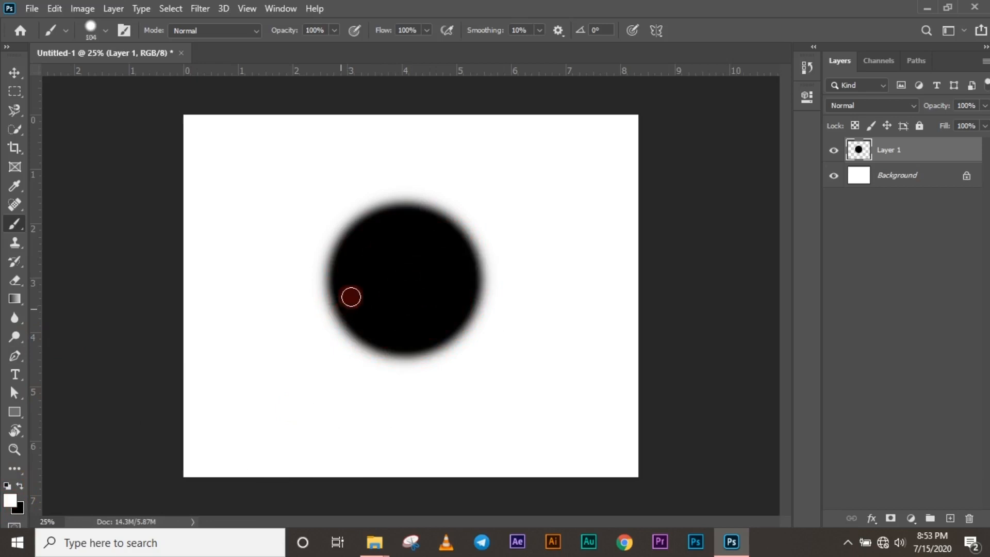
click(376, 263)
click(434, 263)
- Try to paint a straight white mouth below the eyes, and undo the misplaced stroke
drag(379, 320, 382, 314)
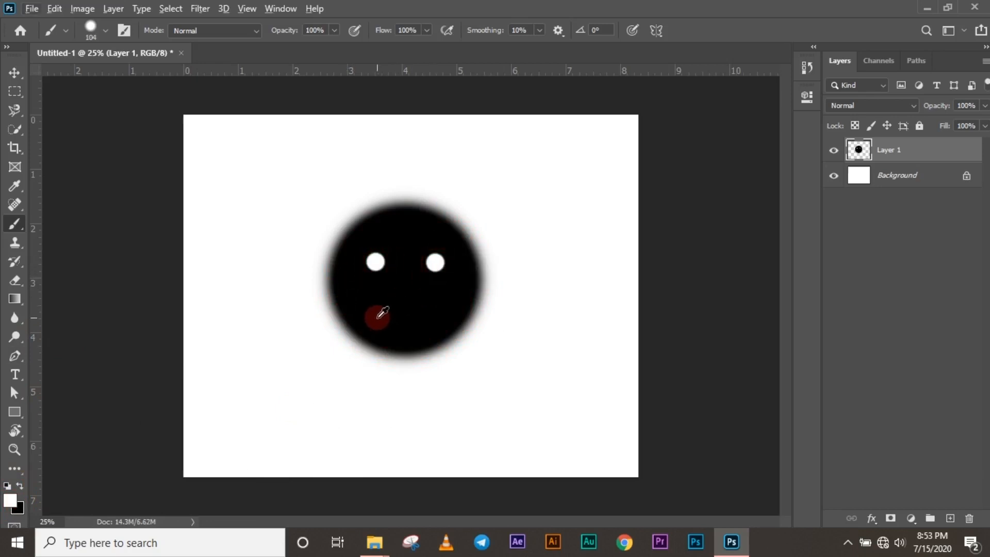
shift+click(378, 316)
right_click(403, 315)
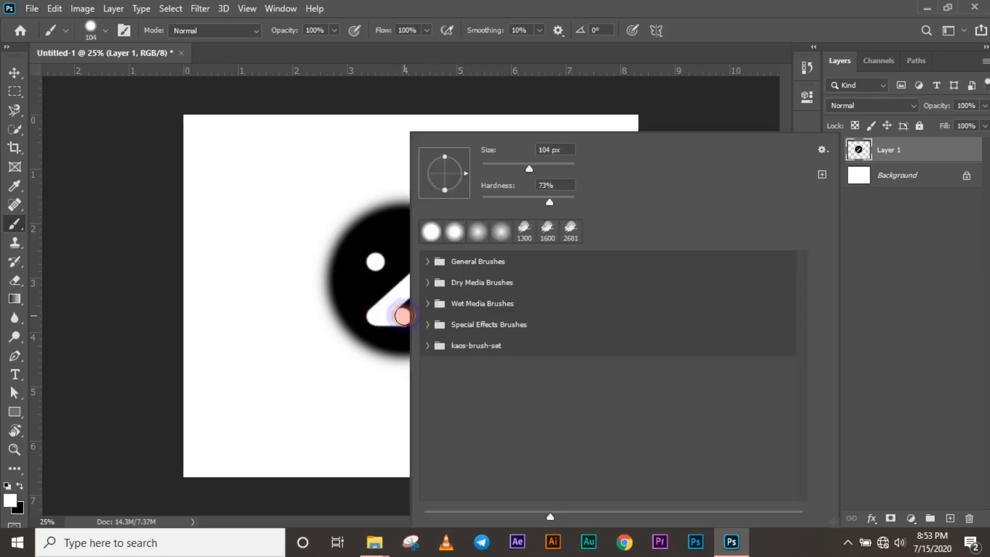
key(Escape)
key(ctrl+z)
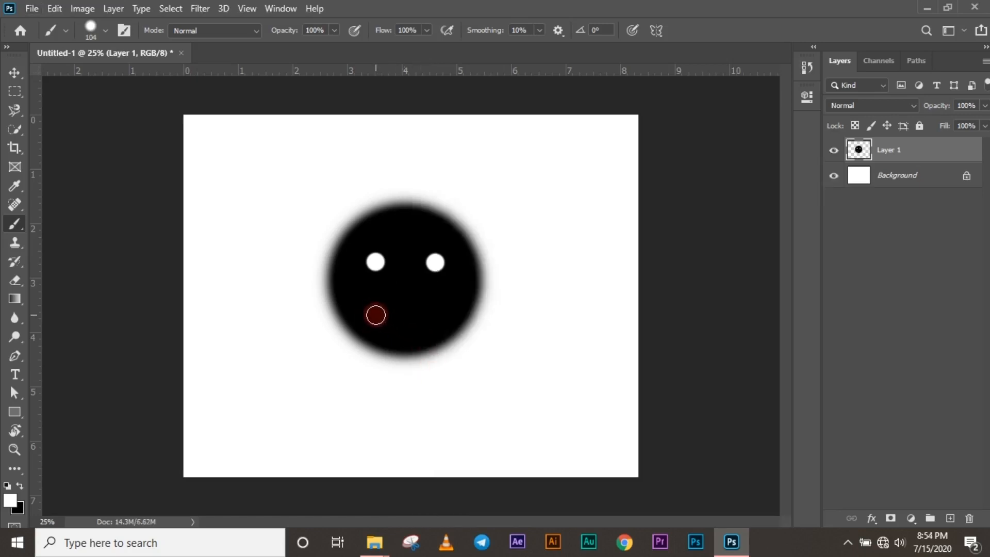
- Paint a curved white smile below the eyes on Layer 1, undoing the misplaced attempts
drag(376, 315, 434, 315)
key(ctrl+z)
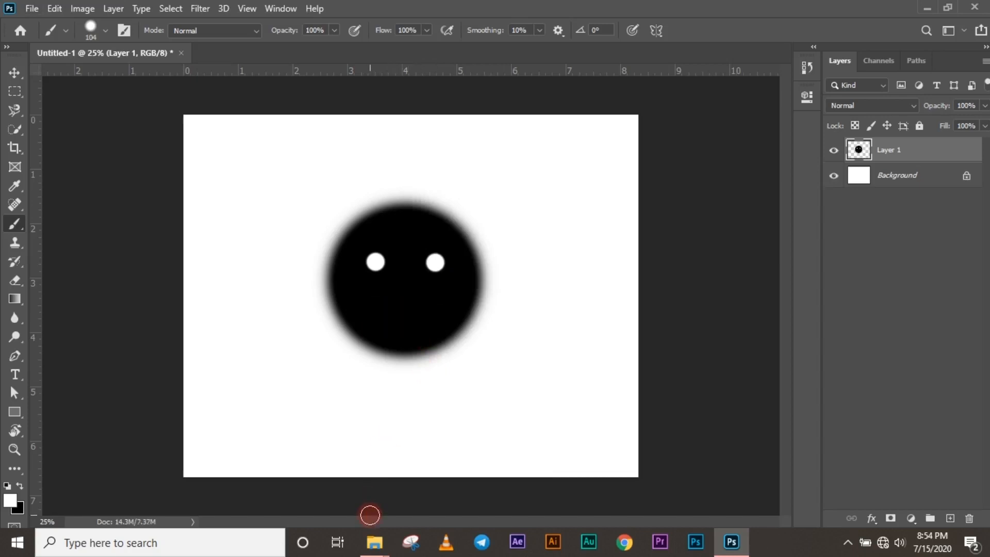
mouse_move(378, 309)
mouse_down()
mouse_move(415, 322)
mouse_move(443, 287)
mouse_up()
key(ctrl+z)
mouse_move(380, 303)
mouse_down()
mouse_move(393, 322)
mouse_move(437, 299)
mouse_up()
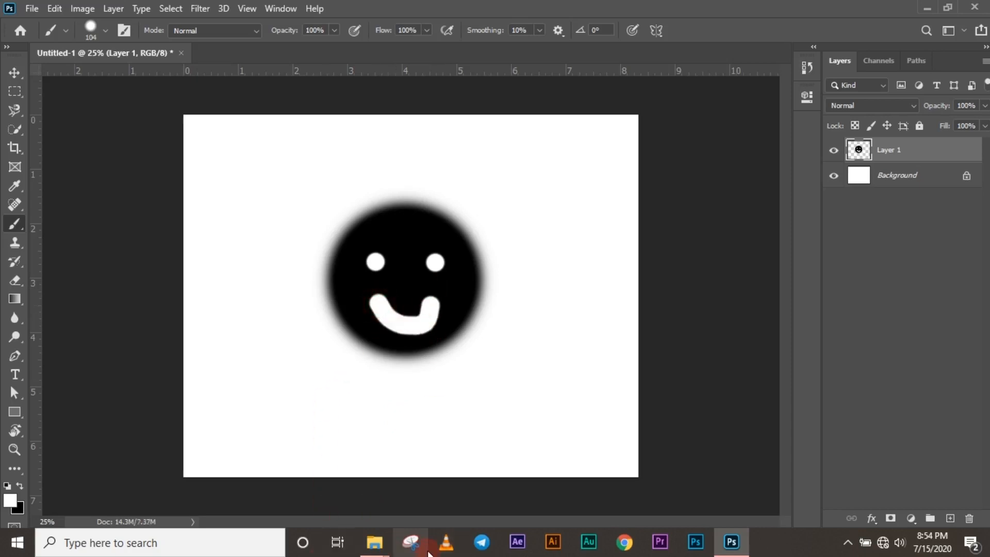
- Hide and show Layer 1 several times to compare the canvas with and without the painted face
click(14, 73)
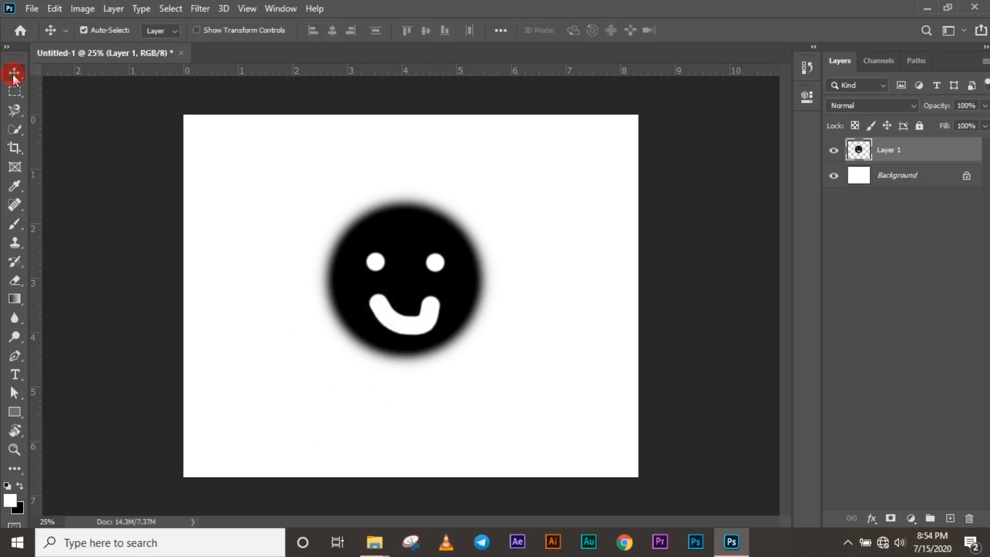
click(833, 150)
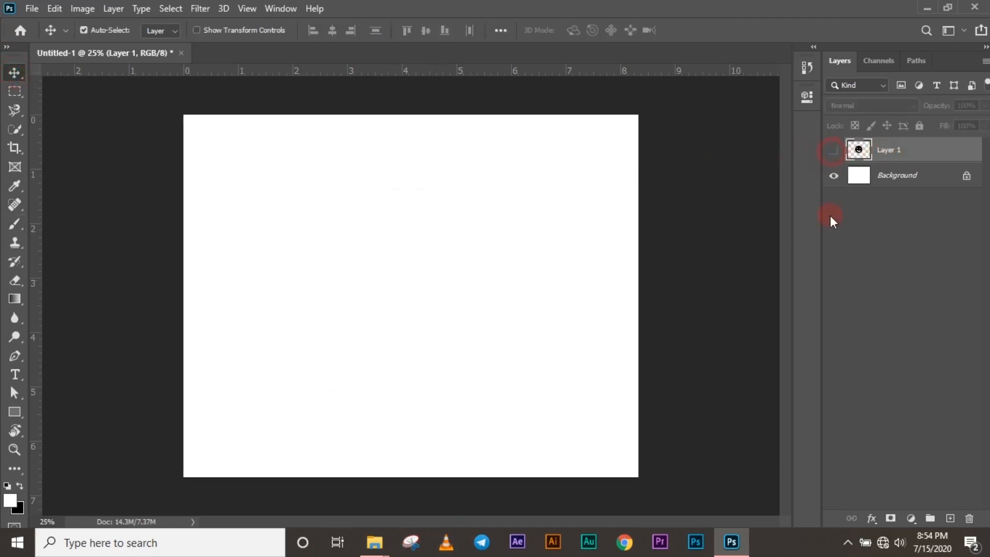
click(833, 150)
click(831, 147)
click(830, 151)
click(833, 154)
click(833, 151)
click(833, 152)
click(834, 153)
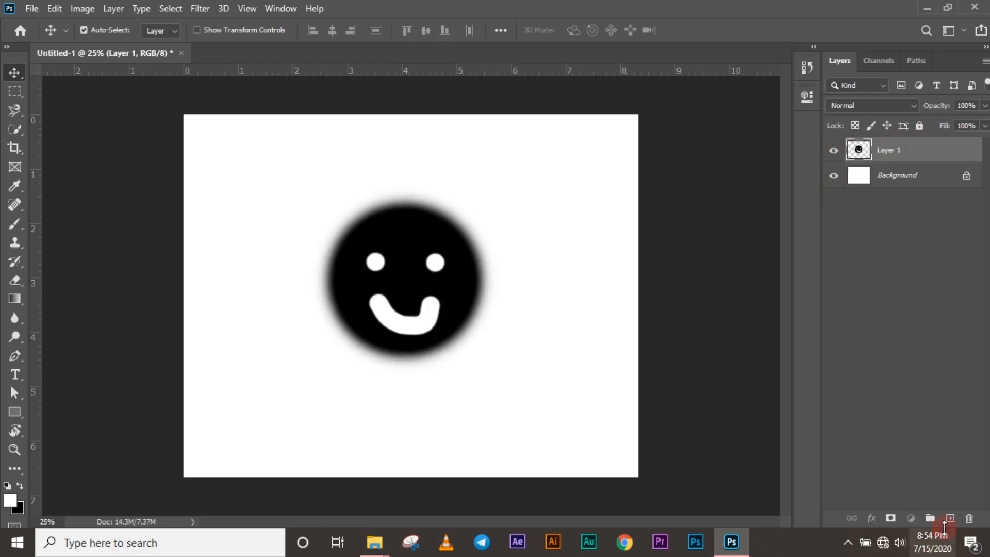
- Add several new empty layers above Layer 1
click(951, 520)
click(952, 520)
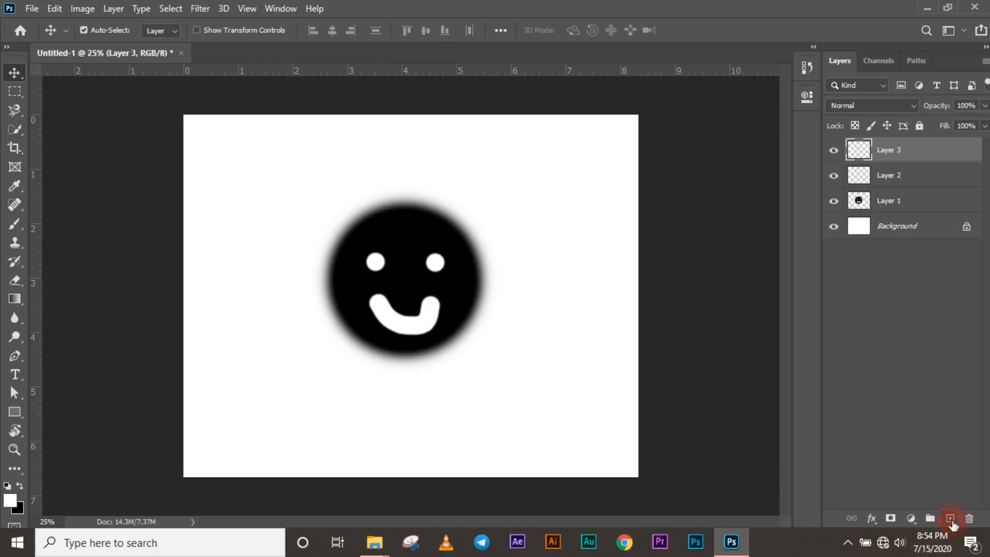
click(952, 519)
click(952, 519)
click(952, 519)
click(952, 519)
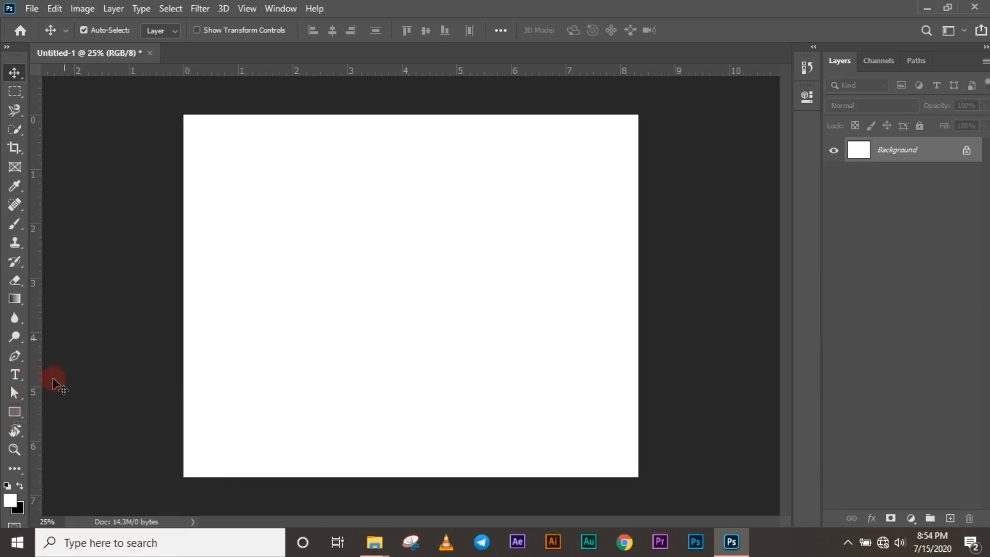
- Draw a rectangle shape about 1252 by 912 px in the upper-left part of the canvas and fill it with black
click(15, 412)
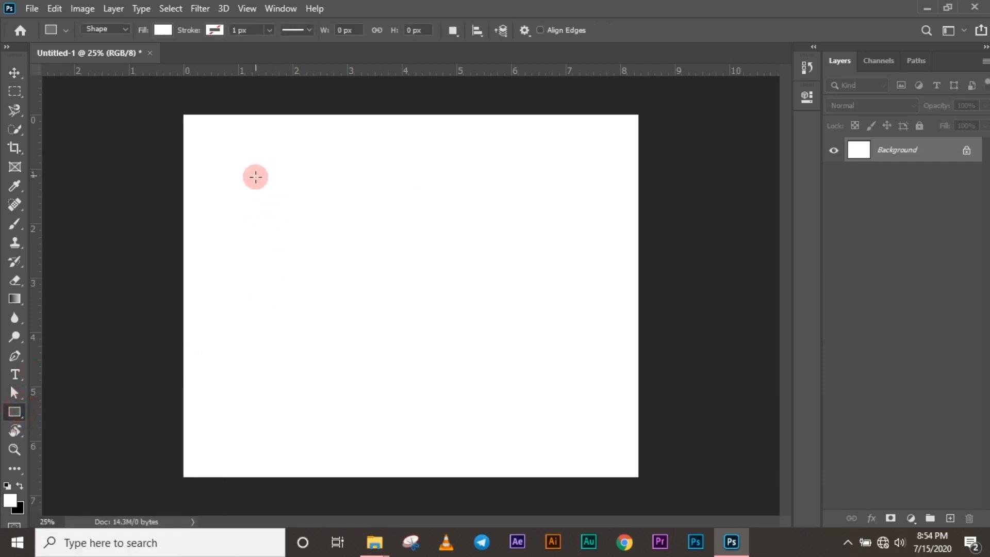
drag(242, 139, 370, 284)
drag(468, 262, 470, 305)
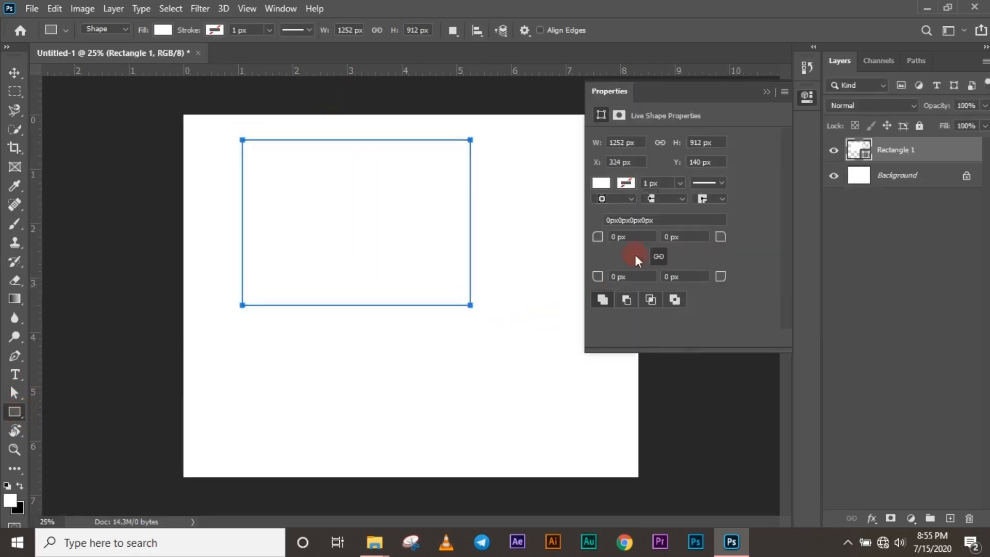
click(604, 185)
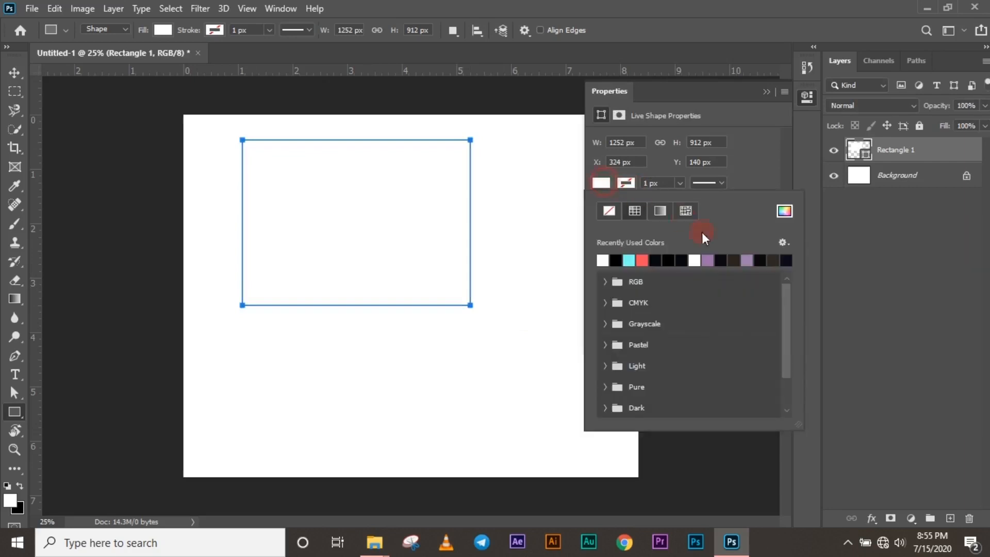
click(617, 260)
click(766, 90)
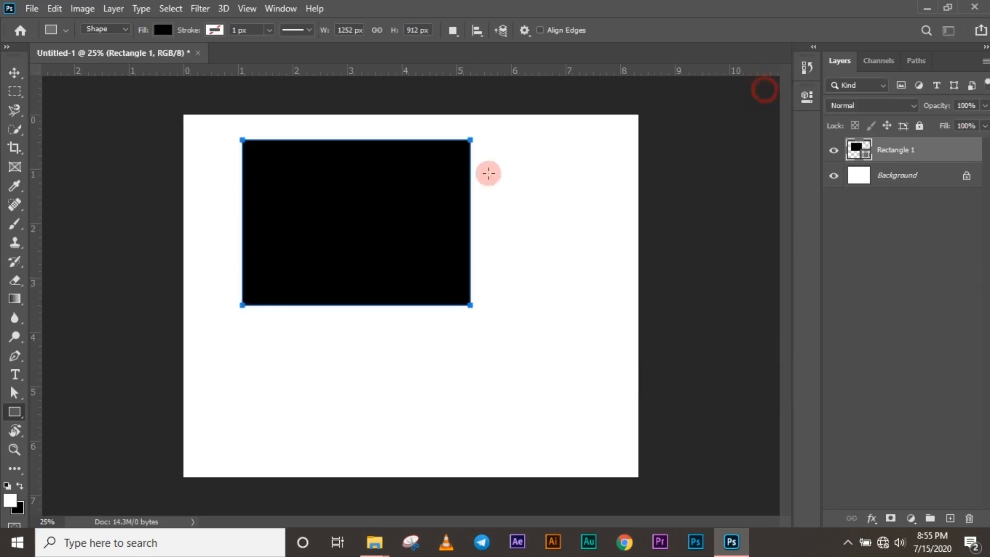
- Move the black rectangle around the canvas and leave it near the canvas's upper-left corner
click(14, 73)
drag(370, 214, 369, 259)
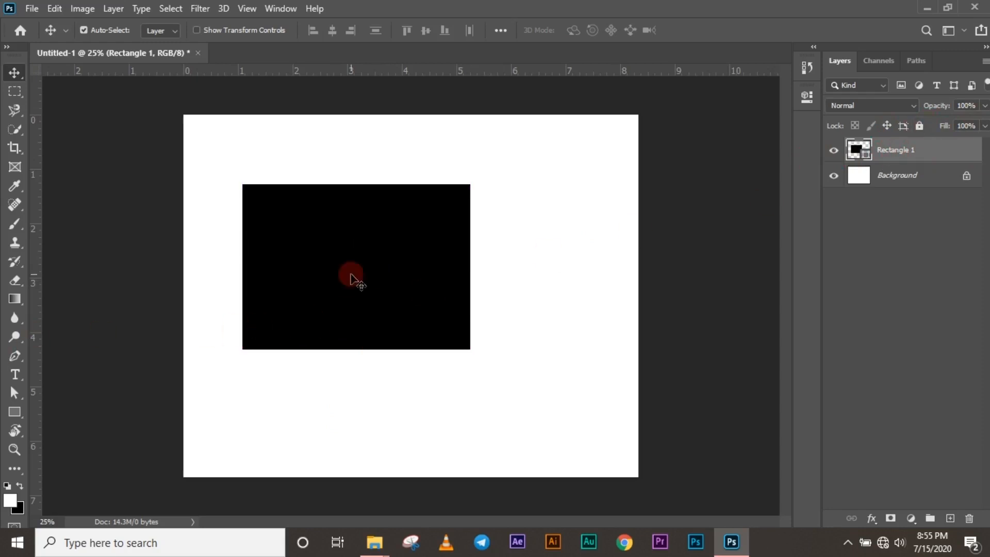
drag(351, 274, 328, 234)
- Create a 500 by 500 px circle with the Ellipse Tool in the lower-right part of the canvas
click(15, 411)
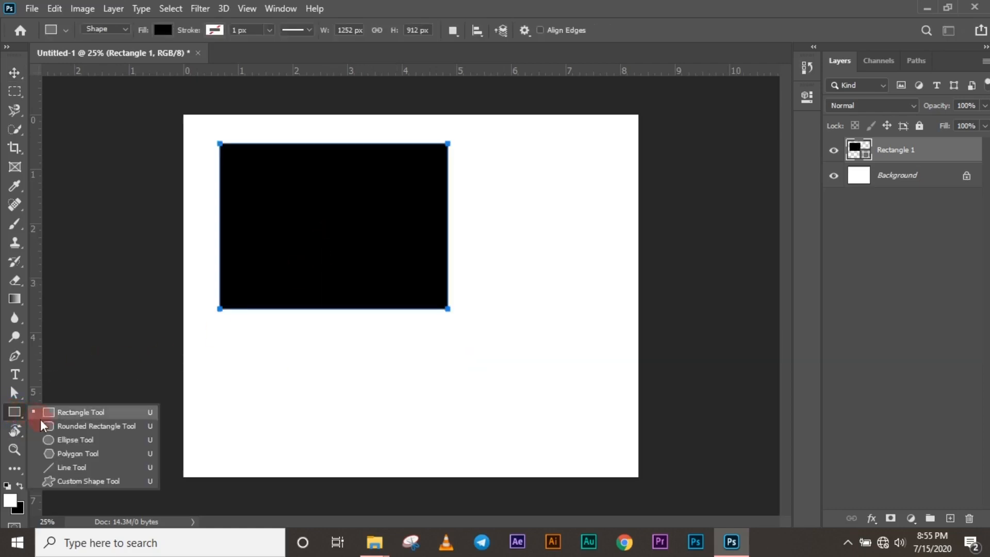
click(70, 440)
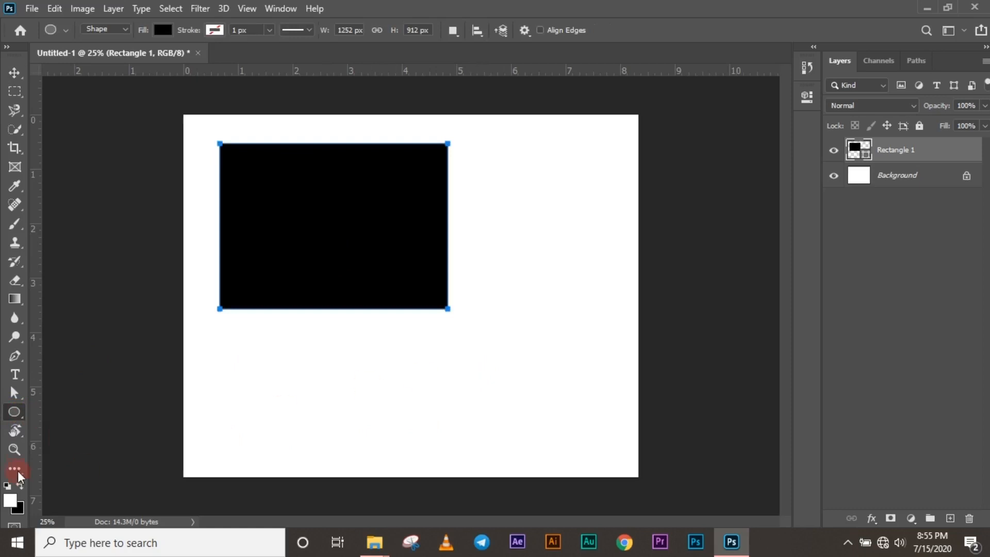
drag(14, 412, 81, 448)
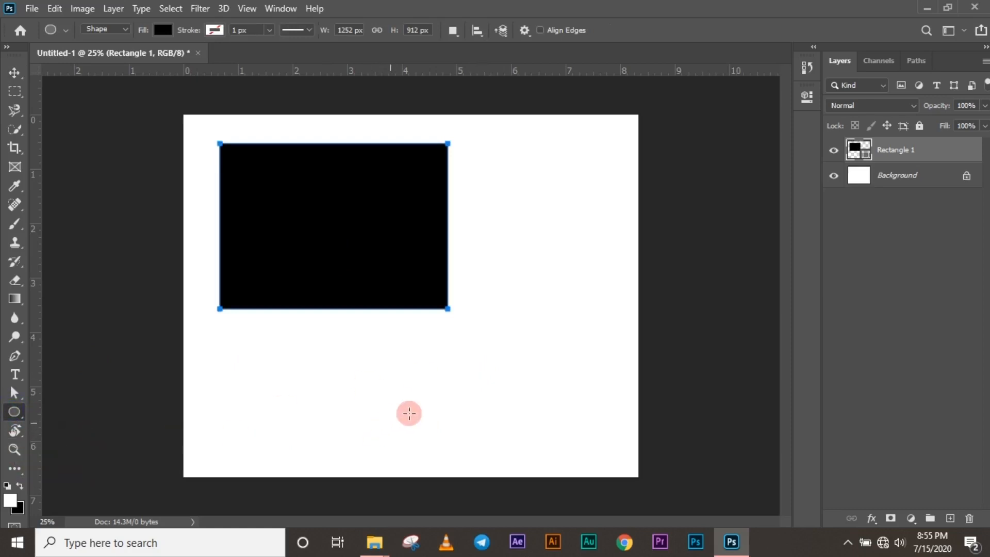
click(471, 368)
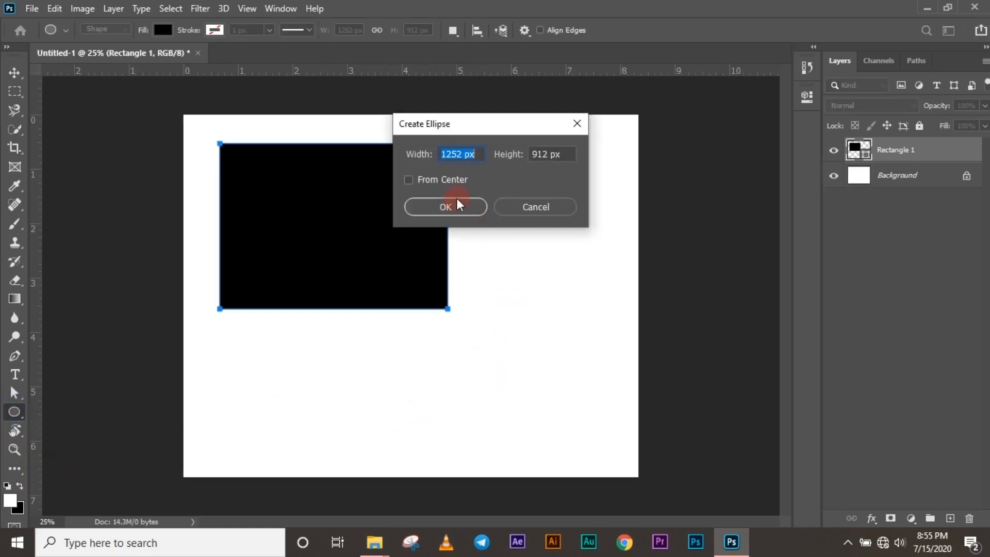
text(500)
key(Tab)
text(500)
click(445, 206)
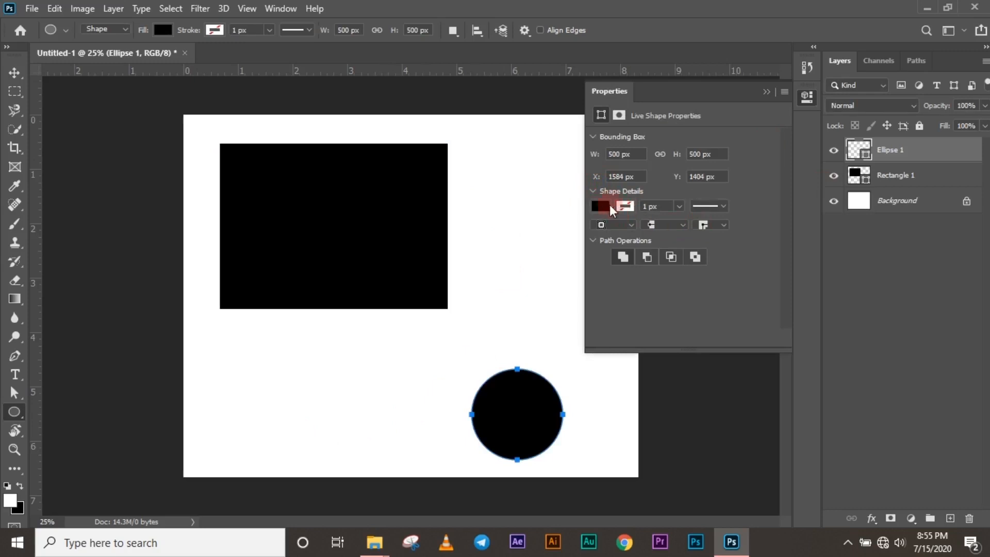
- Fill the circle with the coral red from the recently used colors
click(624, 206)
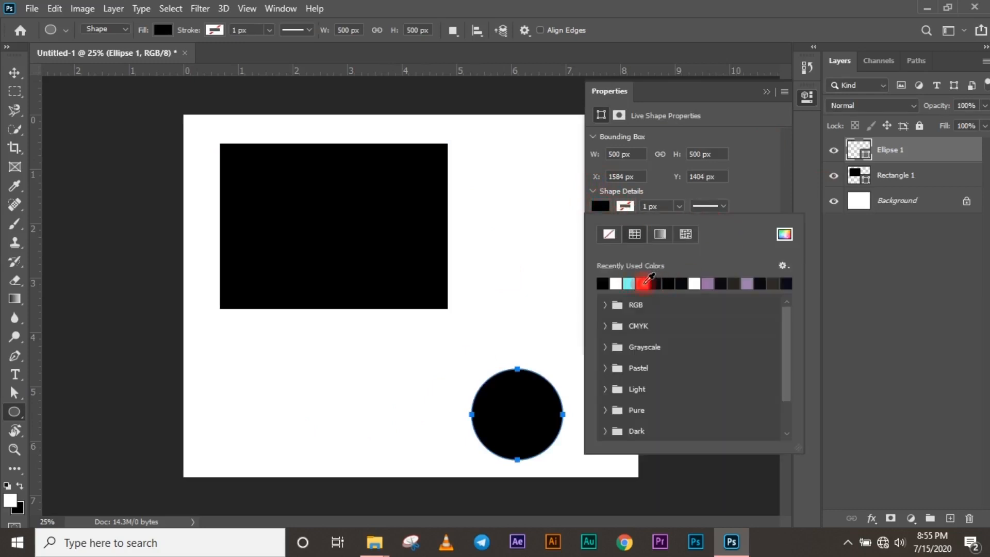
click(644, 282)
click(766, 91)
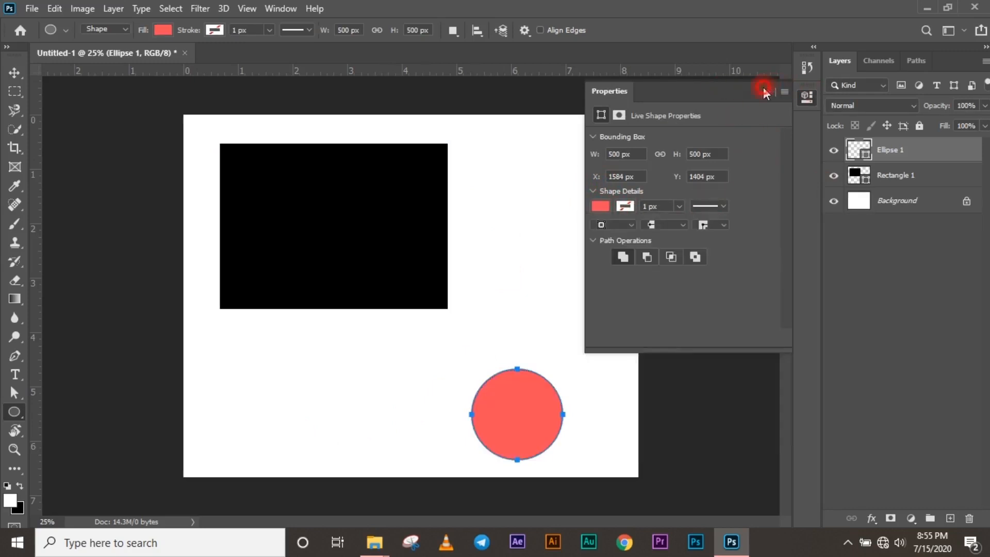
- Scale the circle proportionally to about 279% with Free Transform and position it overlapping the black rectangle
key(ctrl+t)
drag(565, 462, 646, 511)
drag(578, 442, 540, 358)
click(686, 28)
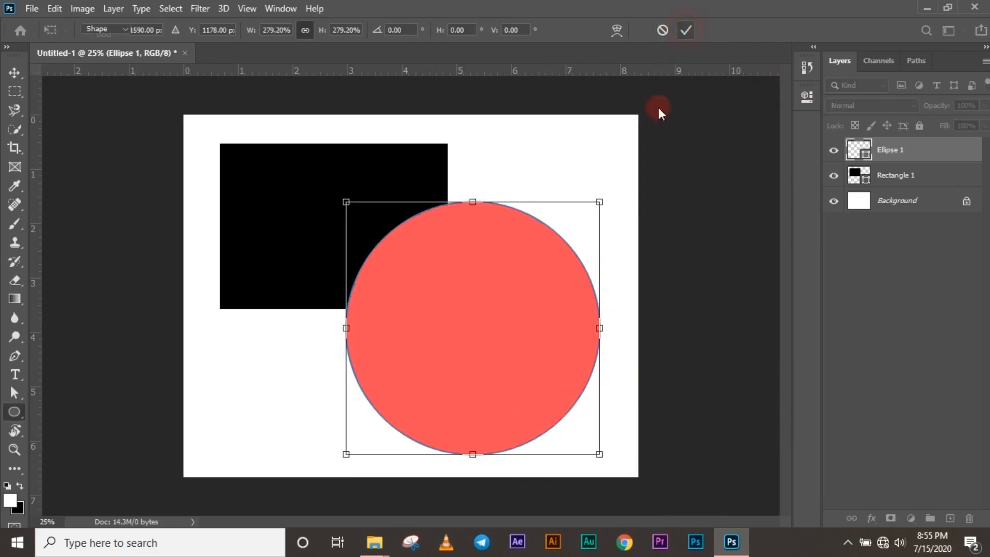
- Select the Ellipse 1, Rectangle 1 and Background layers in turn, and shift the circle slightly up and left
click(13, 75)
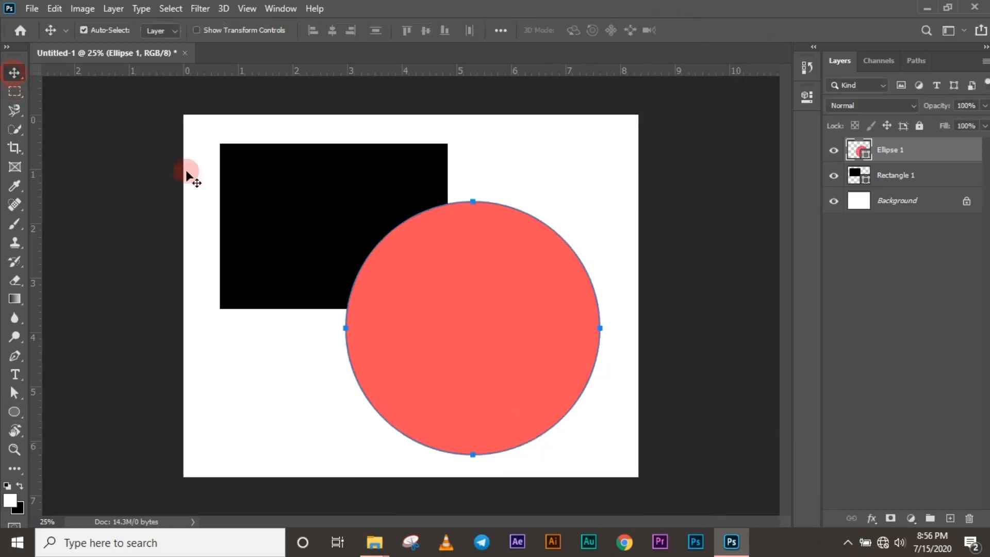
click(301, 332)
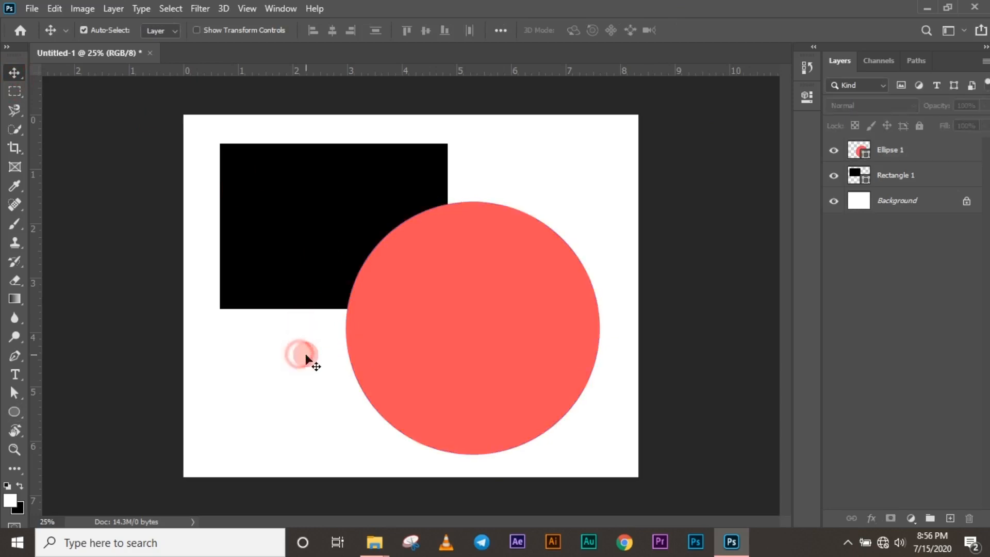
click(895, 151)
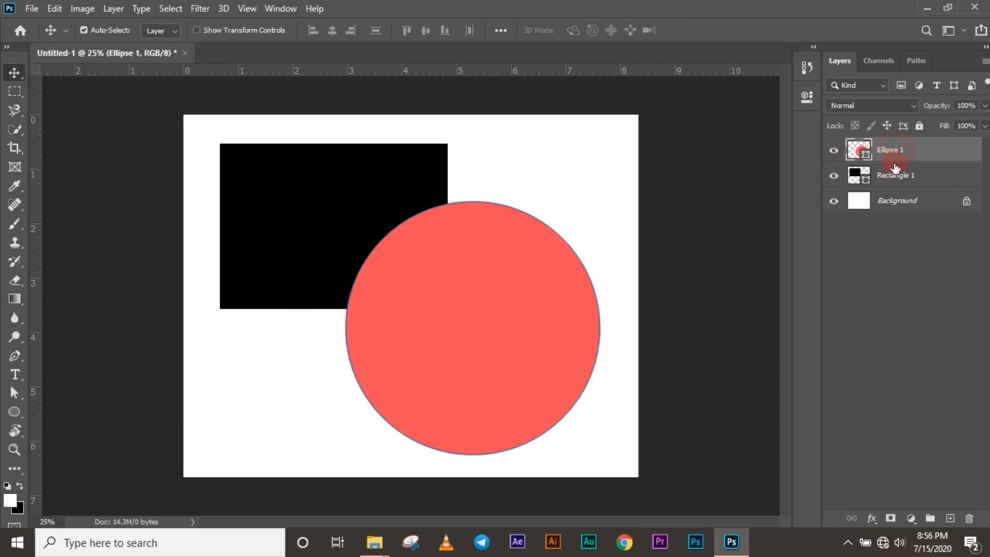
click(898, 181)
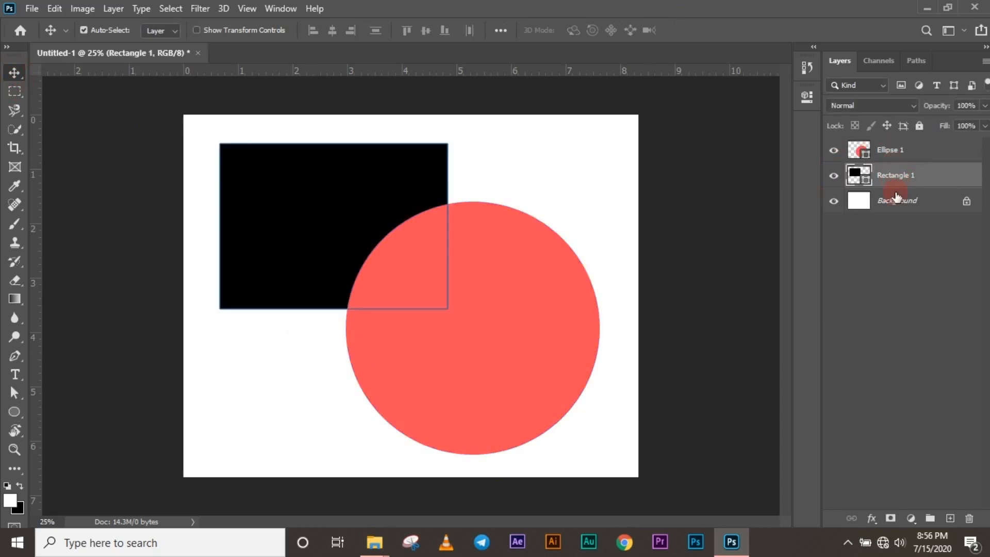
click(901, 203)
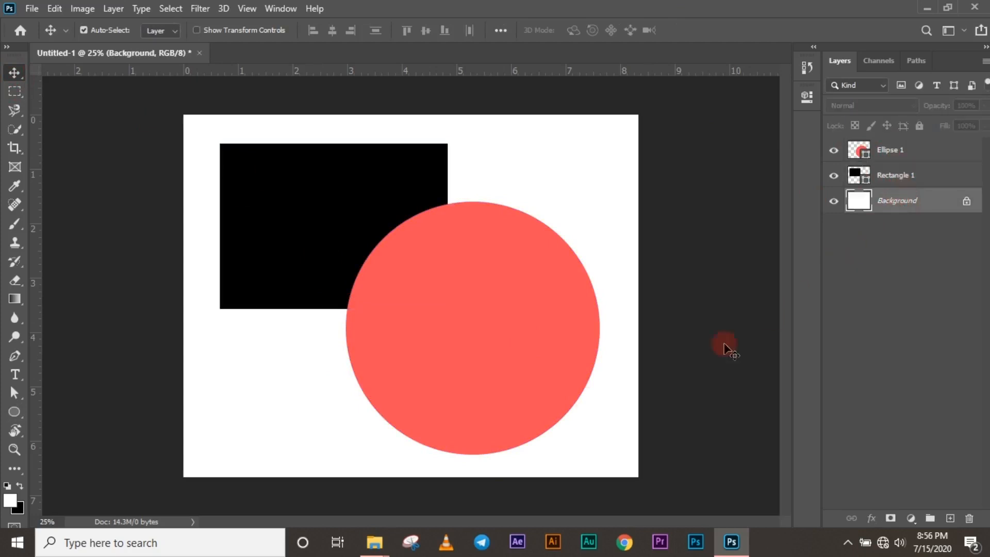
mouse_move(440, 366)
mouse_down()
mouse_move(456, 383)
mouse_move(429, 361)
mouse_up()
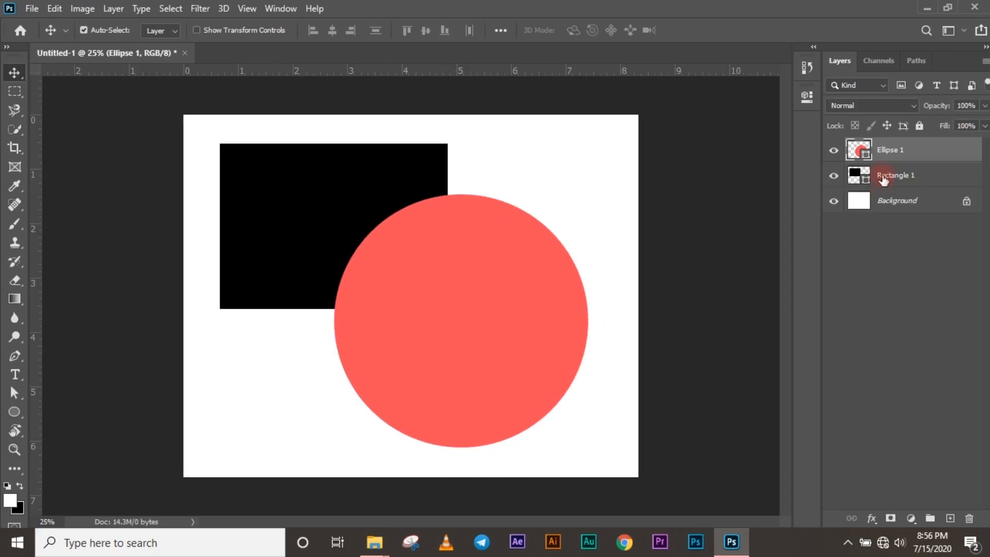
- Move Rectangle 1 above Ellipse 1, restore the layer order, and try to place Rectangle 1 below the locked Background
drag(903, 175, 912, 150)
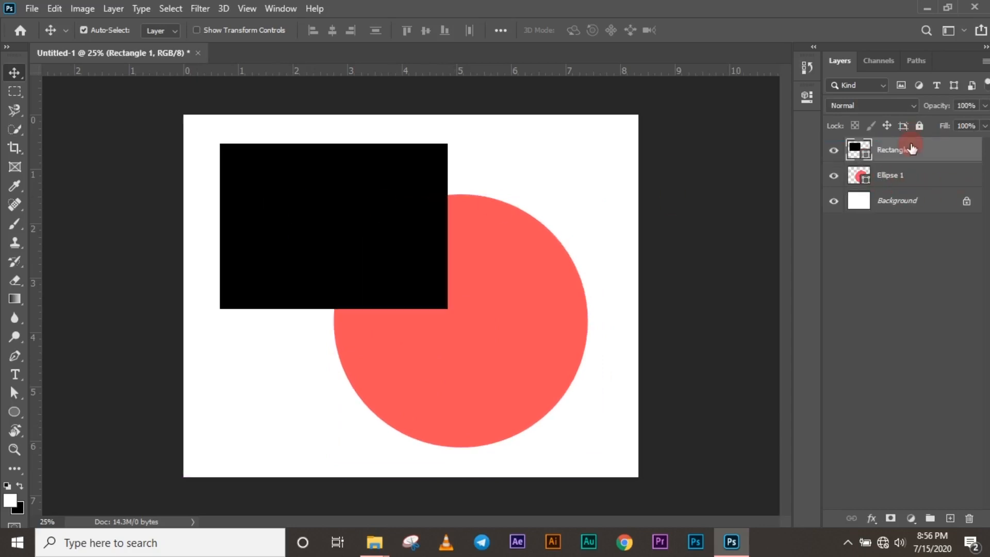
drag(913, 178, 906, 216)
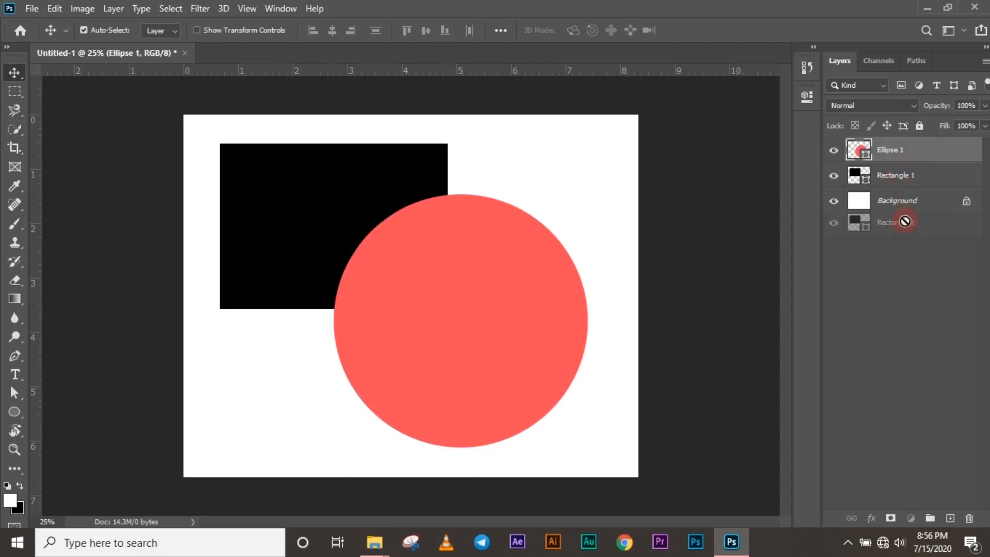
- Unlock the Background layer and move Rectangle 1 beneath it in the layer stack
click(967, 202)
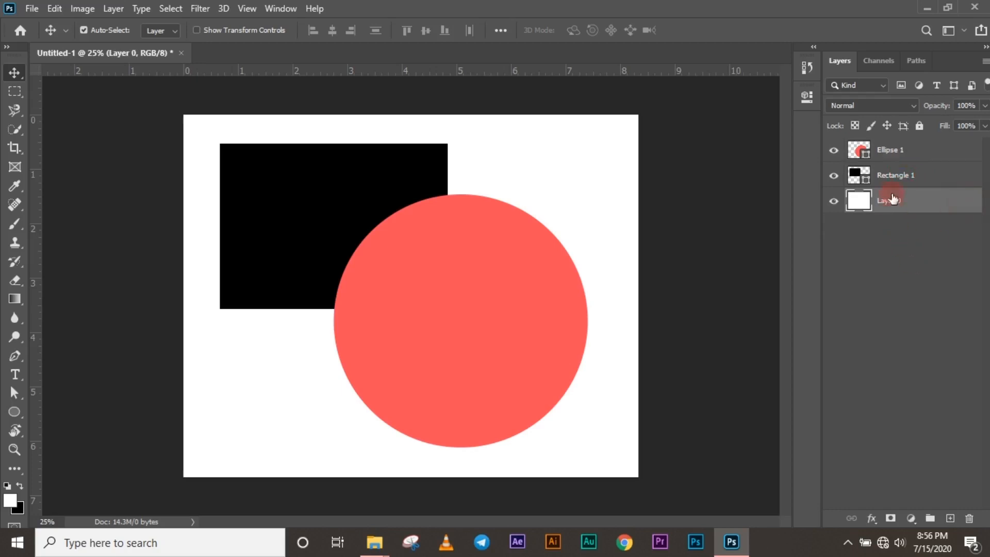
drag(900, 174, 896, 207)
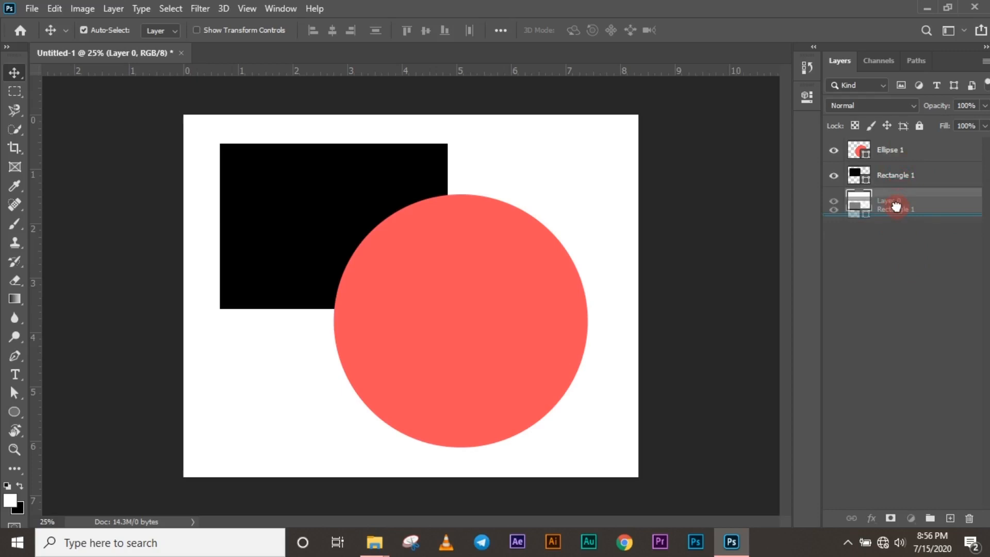
drag(896, 206, 898, 211)
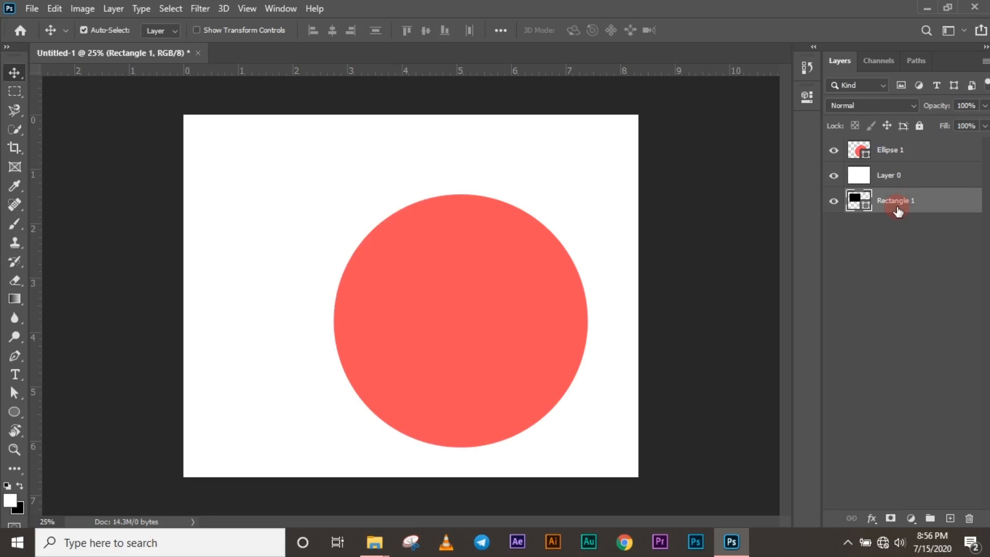
- Move Ellipse 1 below Layer 0 and toggle Layer 0's visibility, leaving it hidden
click(885, 178)
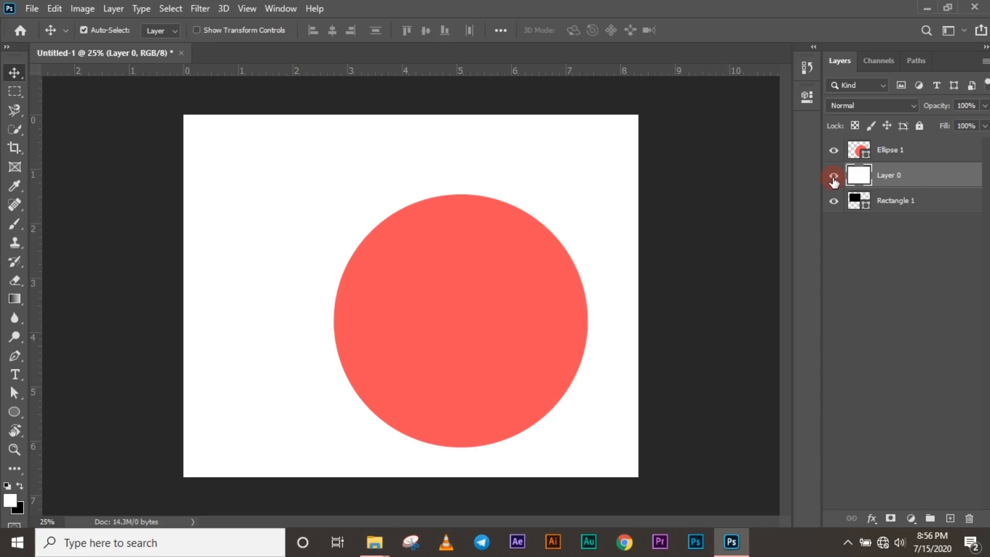
click(833, 178)
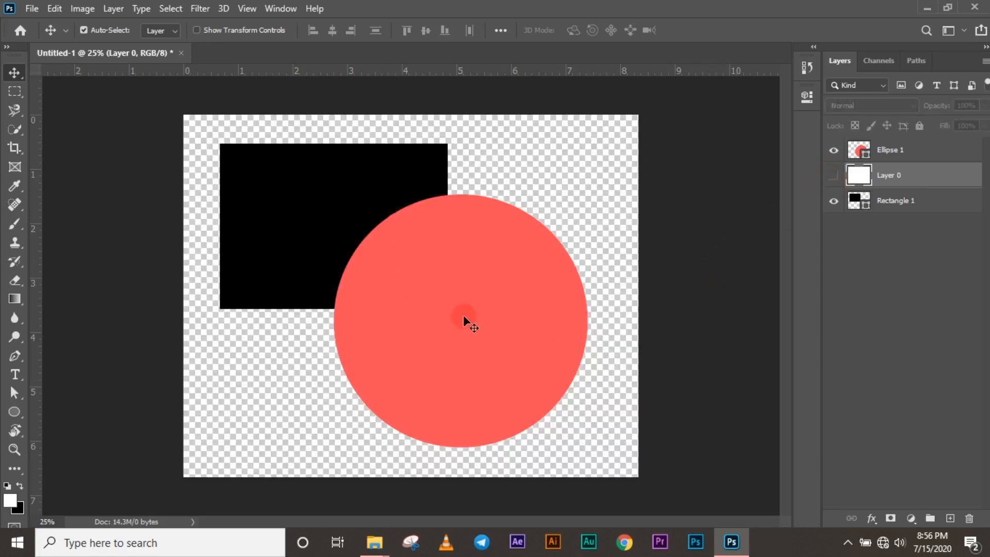
drag(894, 153, 888, 191)
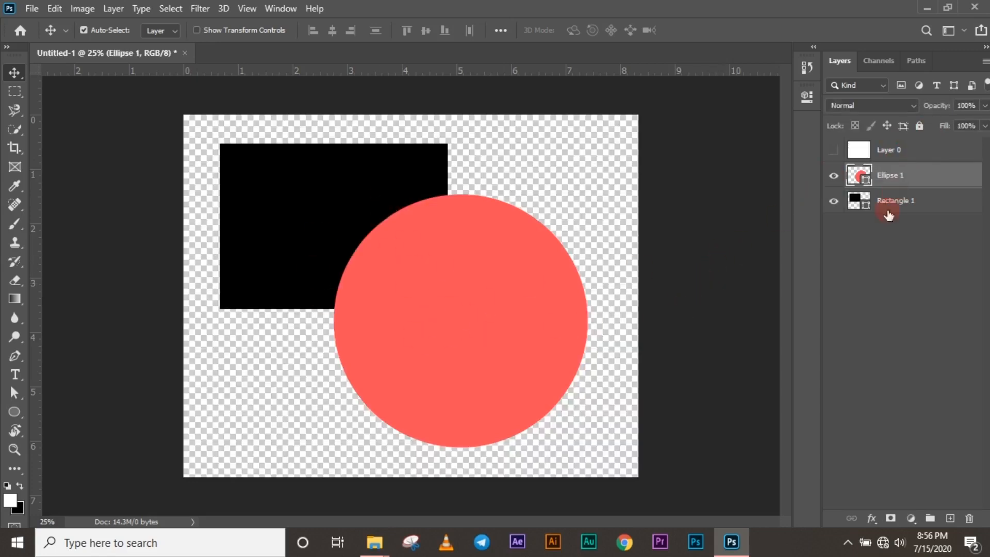
click(834, 150)
click(834, 151)
- Change the circle's fill color on the Ellipse 1 layer to pure red, ff0000, and activate the Move tool
double_click(860, 184)
drag(747, 206, 846, 75)
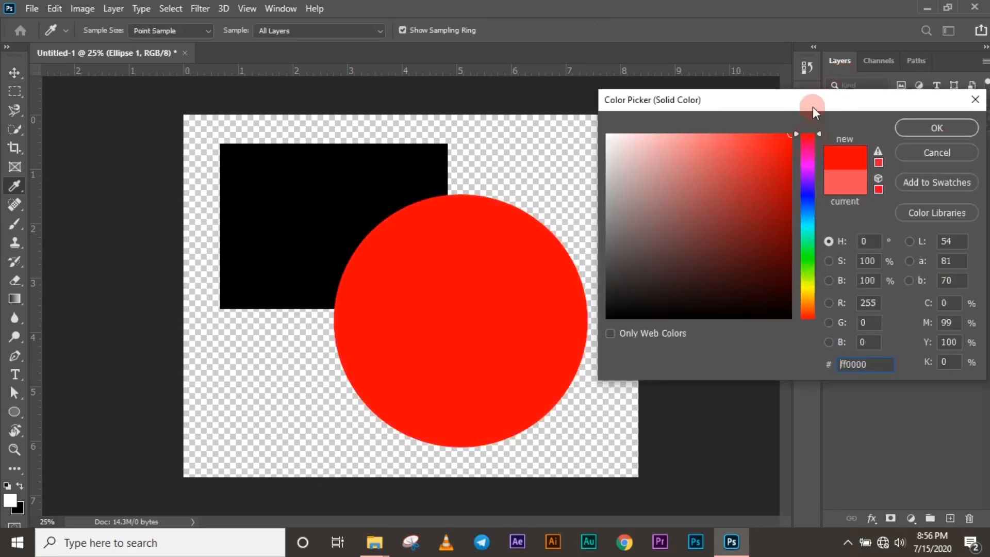
click(938, 127)
key(v)
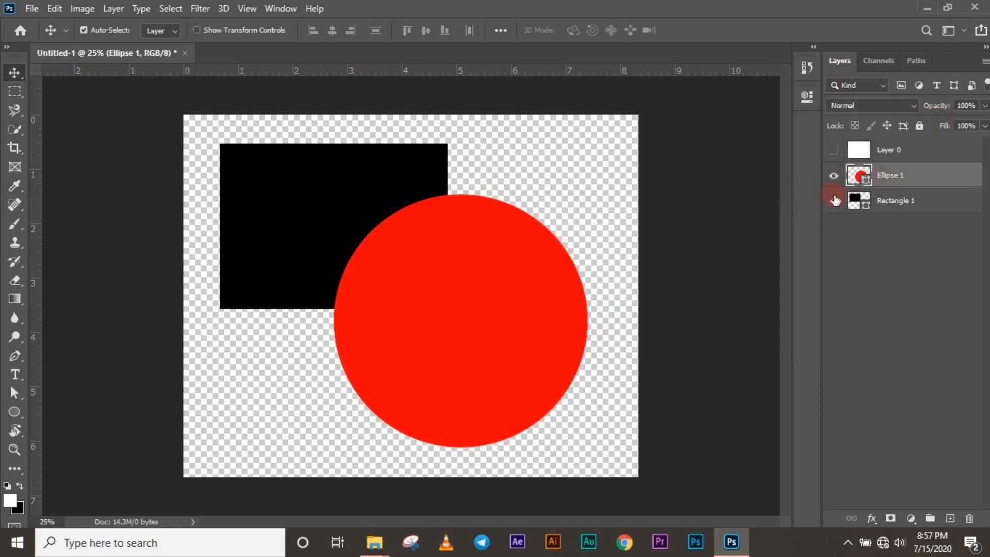
- Show Layer 0 again and move Ellipse 1 and Rectangle 1 together above it in the layer stack
click(834, 151)
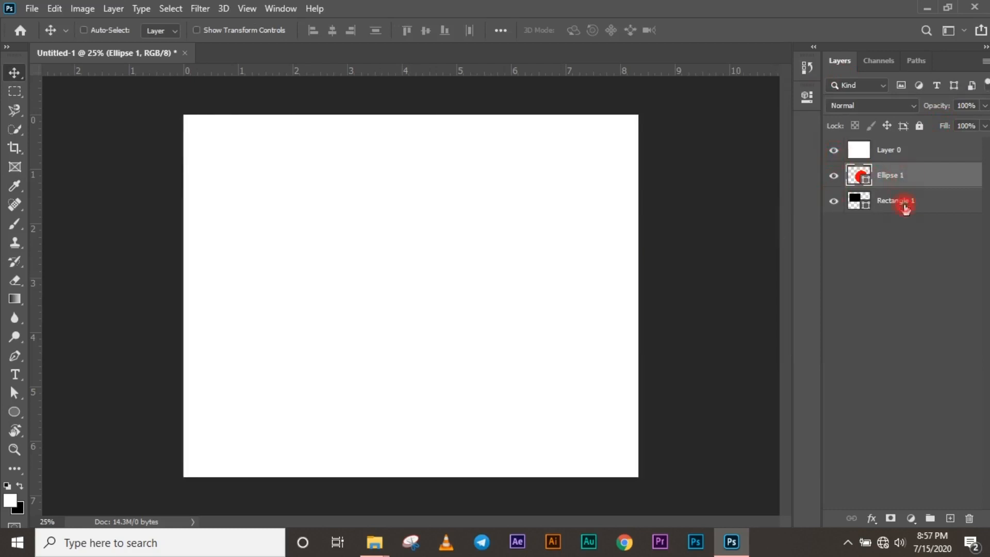
shift+click(902, 201)
drag(902, 194, 903, 144)
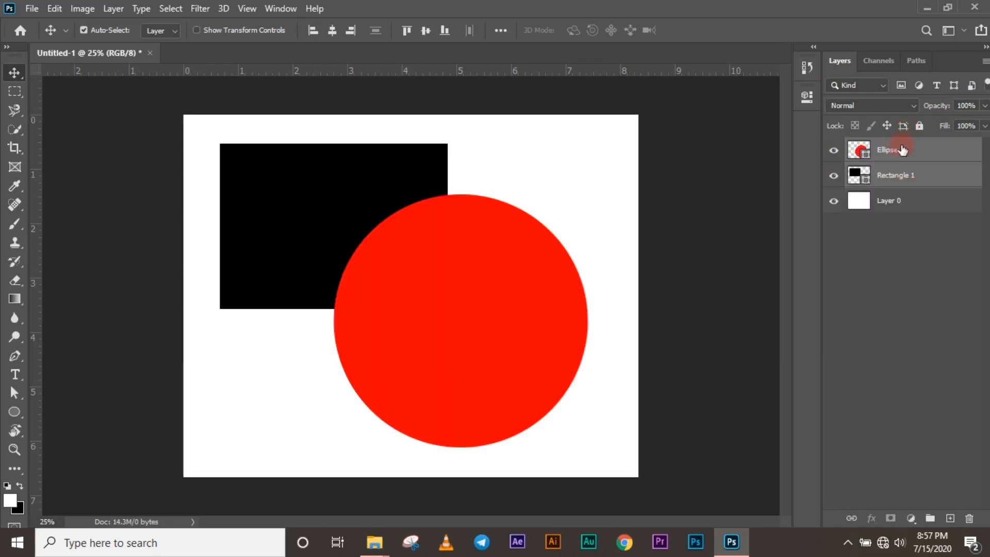
- Move the black rectangle down and slightly right, shift the red circle upward, and deselect all layers
click(914, 218)
click(902, 178)
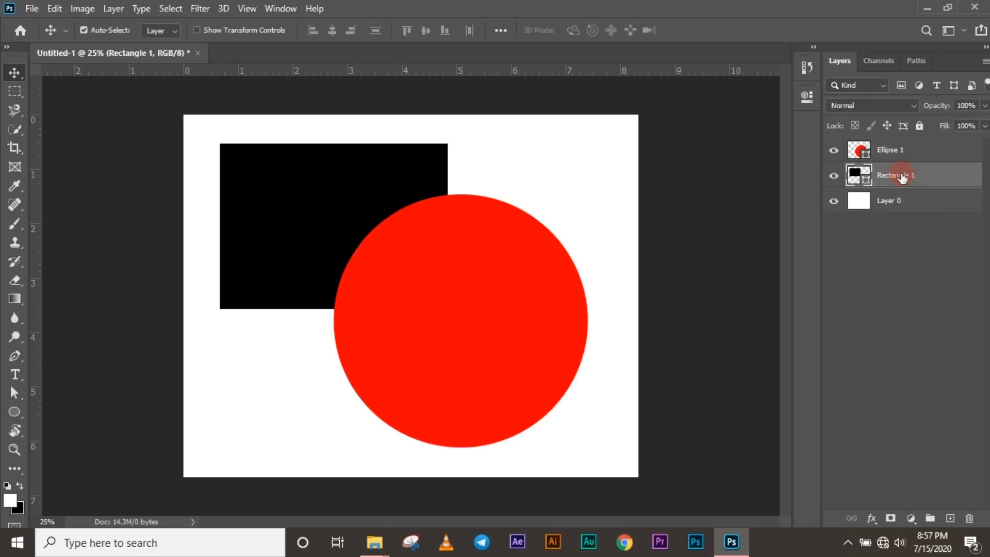
drag(328, 224, 350, 268)
mouse_move(287, 236)
mouse_down()
mouse_move(286, 274)
mouse_move(280, 255)
mouse_up()
drag(426, 345, 440, 308)
click(877, 266)
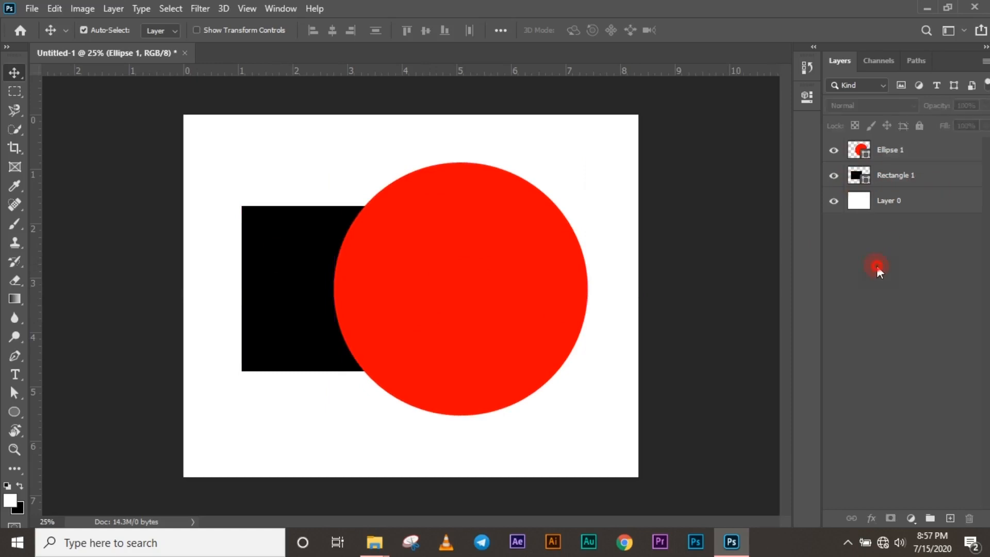
- Lower the opacity of Ellipse 1 to 49% and restore it to 100%
click(904, 154)
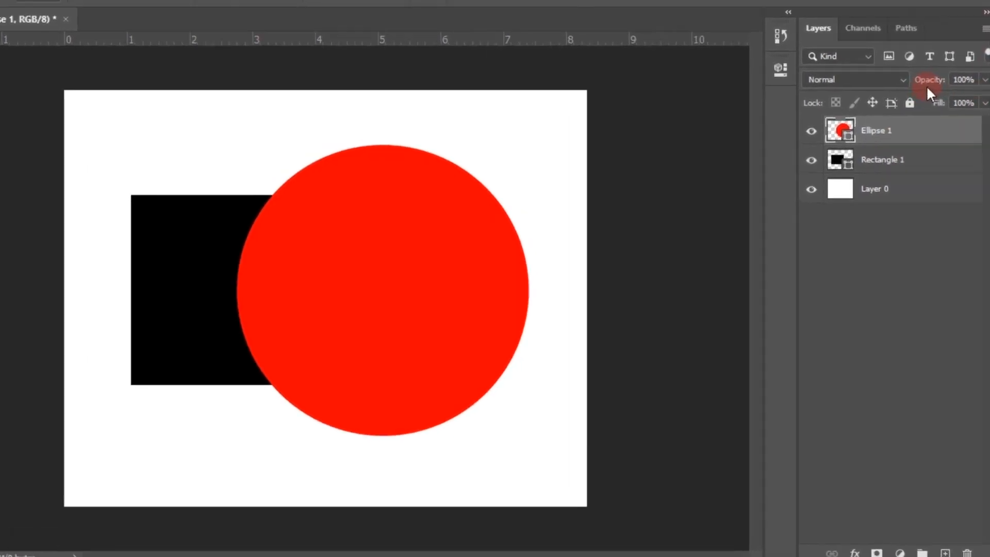
click(985, 80)
drag(984, 85, 940, 94)
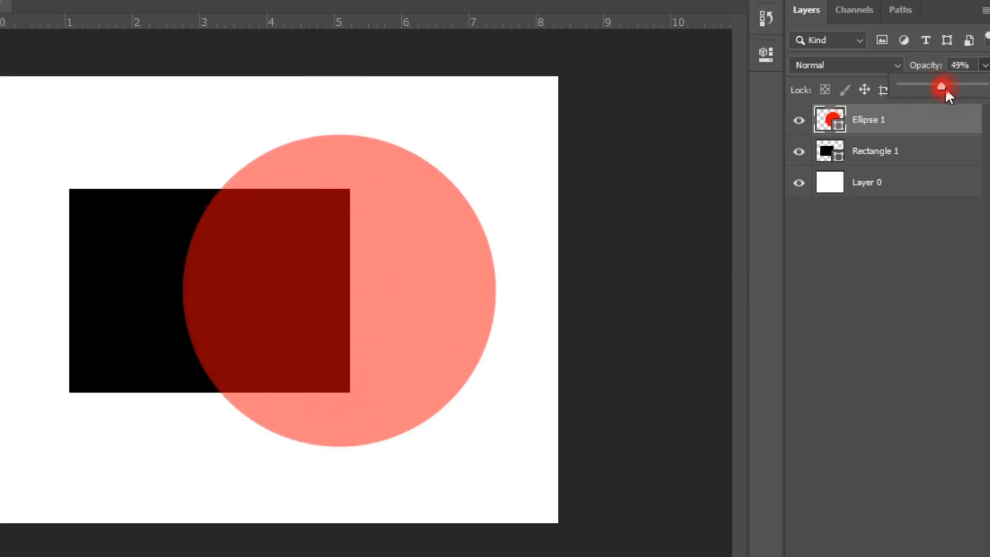
drag(962, 89, 985, 86)
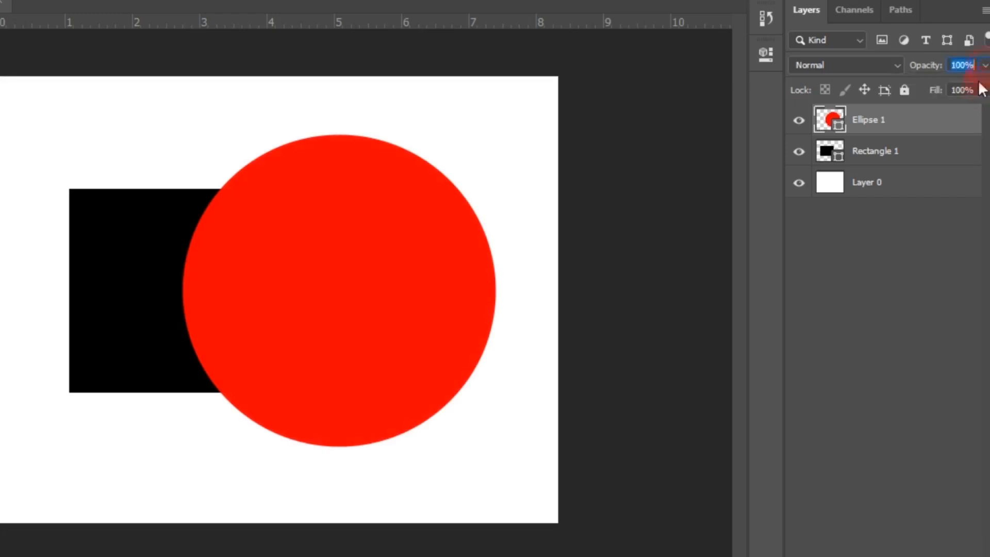
- Try adjusting the fill value of Ellipse 1, leaving it at 100%
click(985, 93)
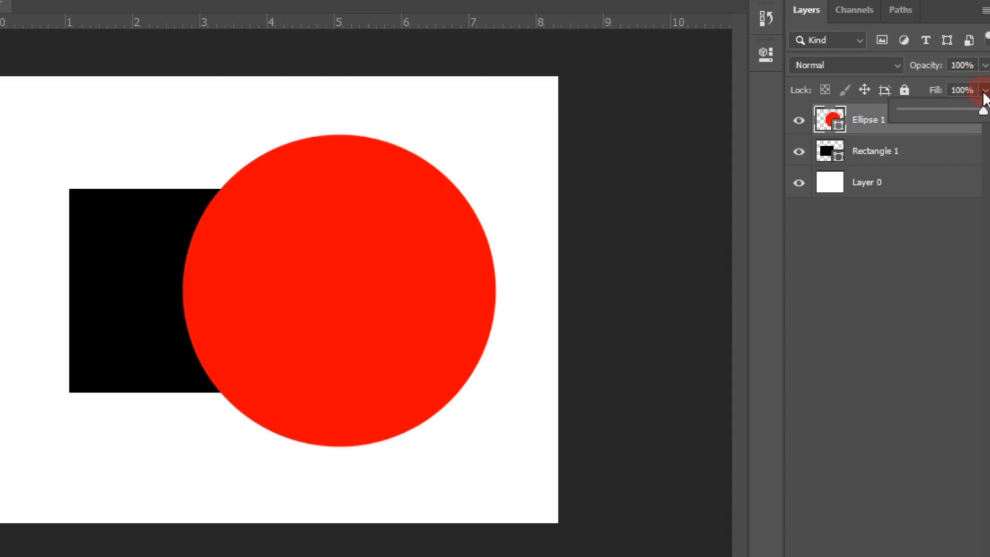
mouse_move(983, 111)
mouse_down()
mouse_move(906, 113)
mouse_move(983, 111)
mouse_up()
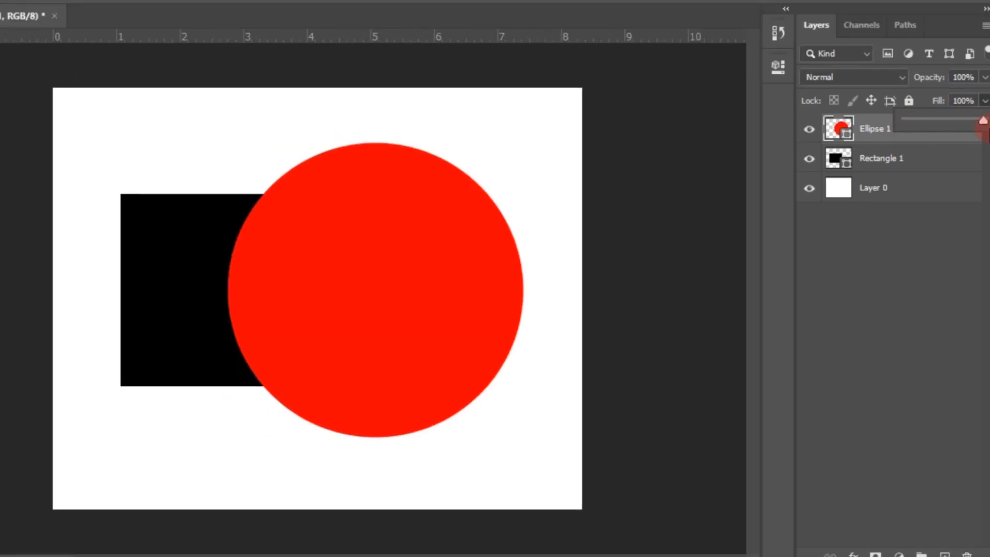
click(882, 290)
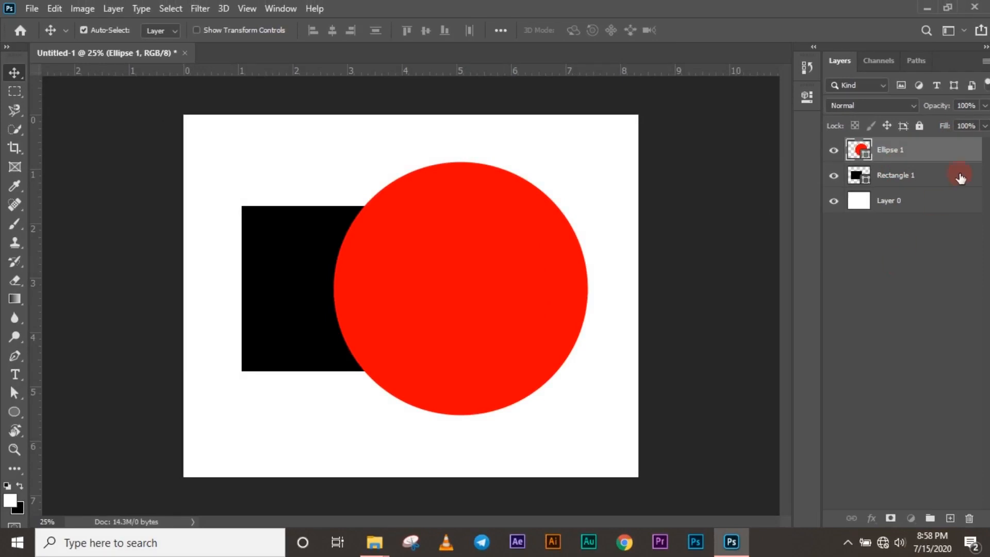
drag(932, 150, 959, 148)
right_click(960, 149)
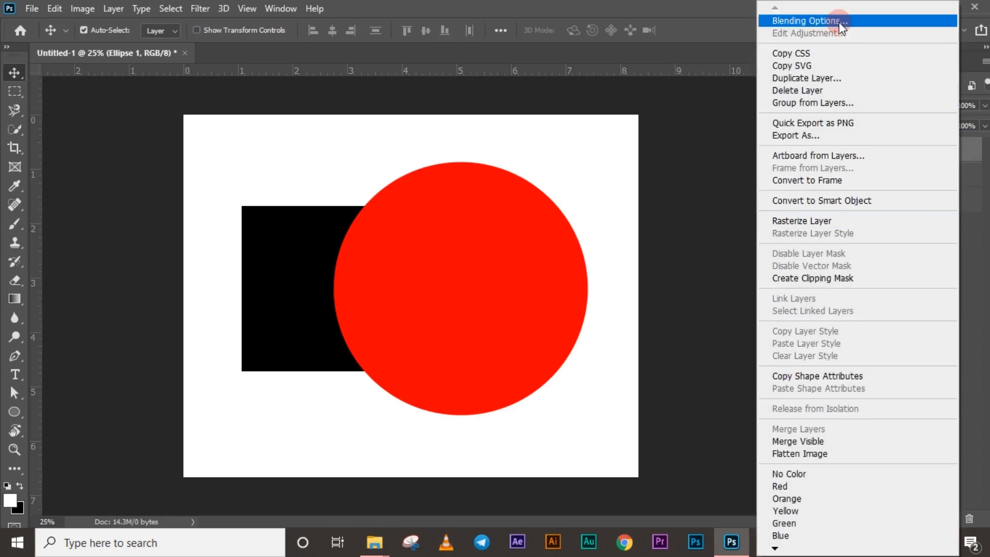
click(807, 20)
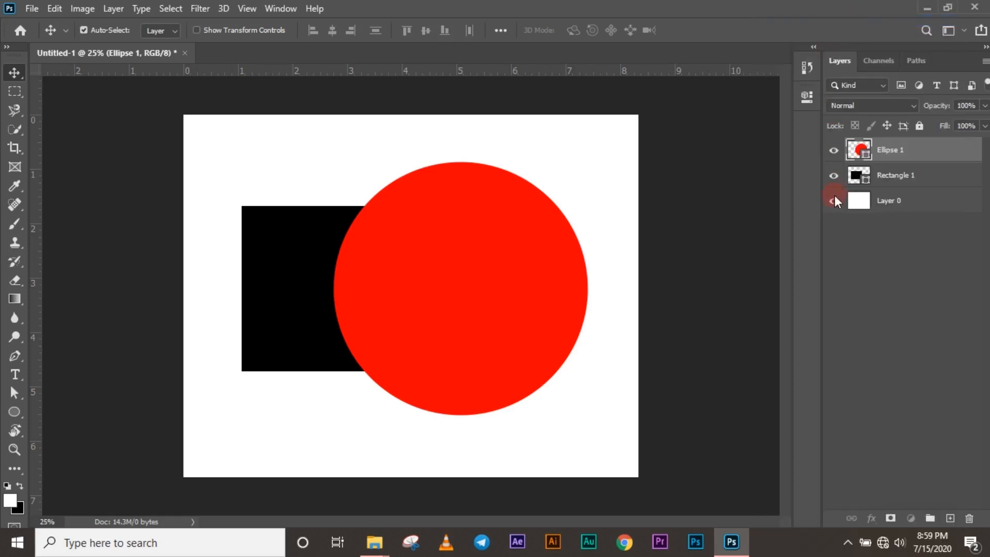
drag(733, 103, 666, 32)
drag(519, 30, 556, 31)
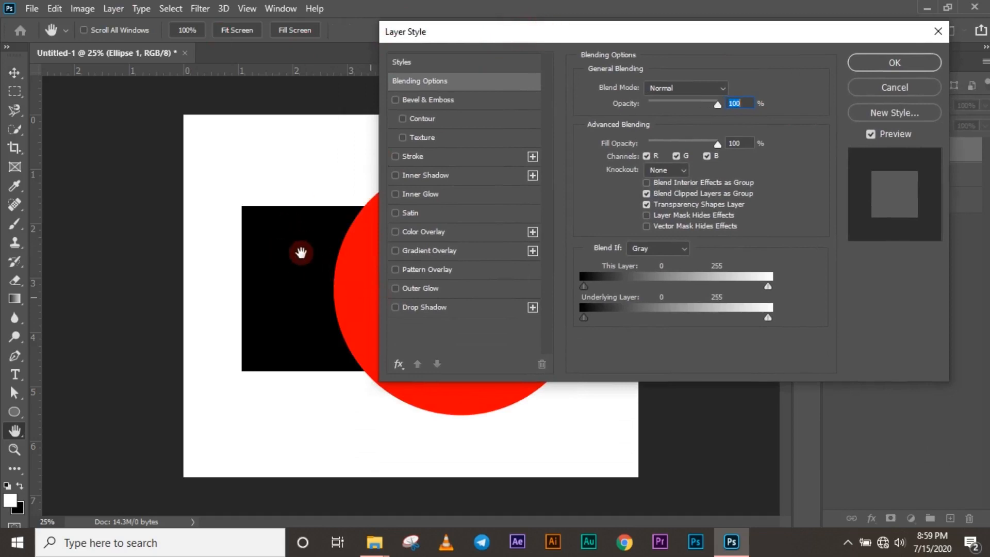
click(893, 88)
- Scale the circle to 57.88%, and arrange it inside the black rectangle near the canvas's upper-left corner
drag(507, 338, 353, 303)
key(ctrl+t)
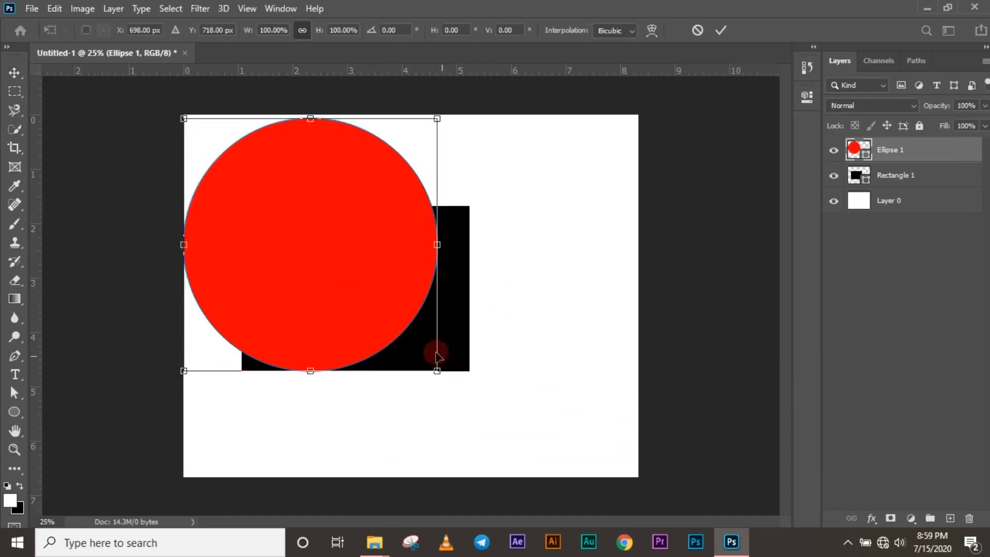
drag(438, 370, 392, 313)
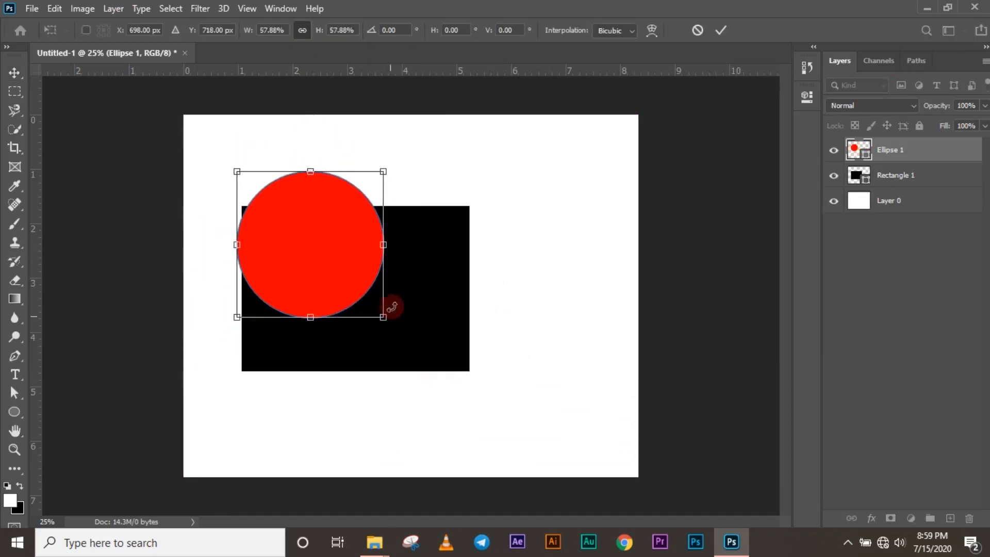
drag(336, 244, 354, 277)
drag(442, 324, 405, 270)
click(717, 32)
drag(359, 296, 363, 250)
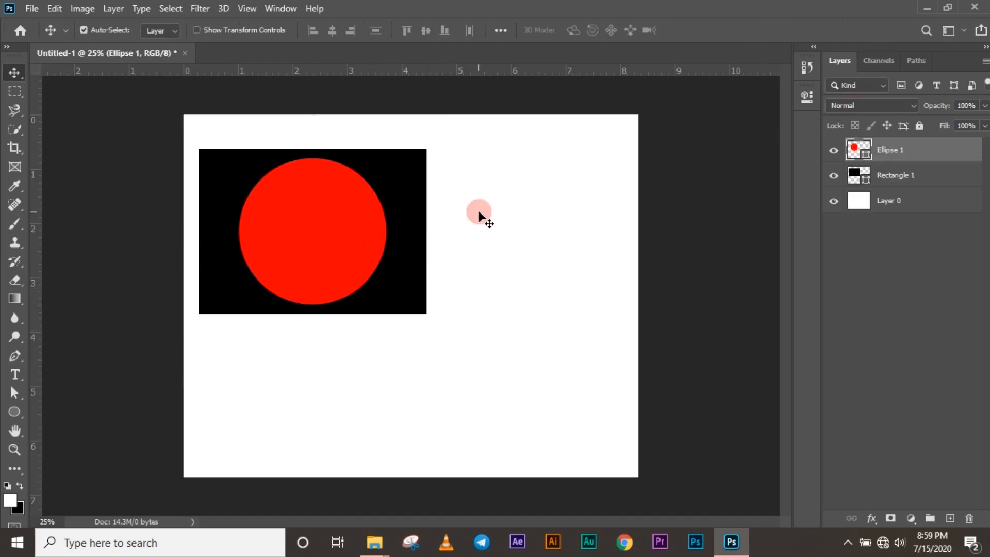
- Enlarge the black rectangle slightly around its center with Free Transform and apply the change
click(404, 227)
key(ctrl+t)
drag(427, 313, 448, 330)
click(719, 30)
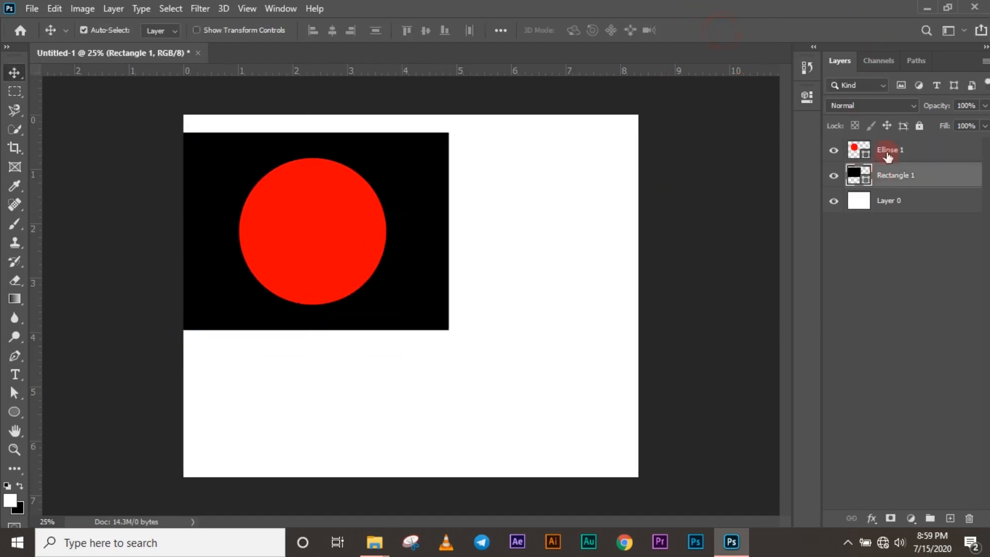
- Open the Blending Options for Ellipse 1 and place the Layer Style dialog clear of the circle
click(918, 150)
right_click(936, 148)
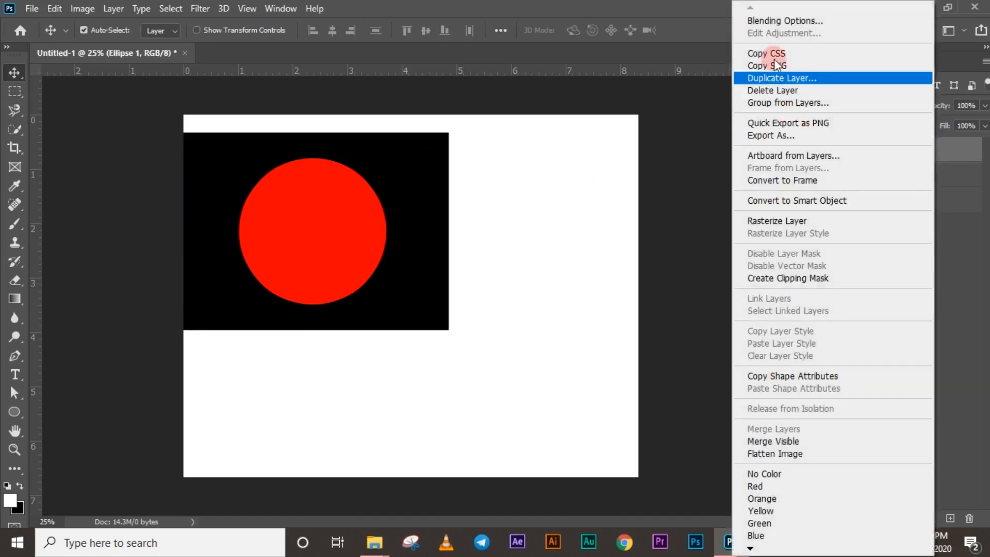
click(782, 23)
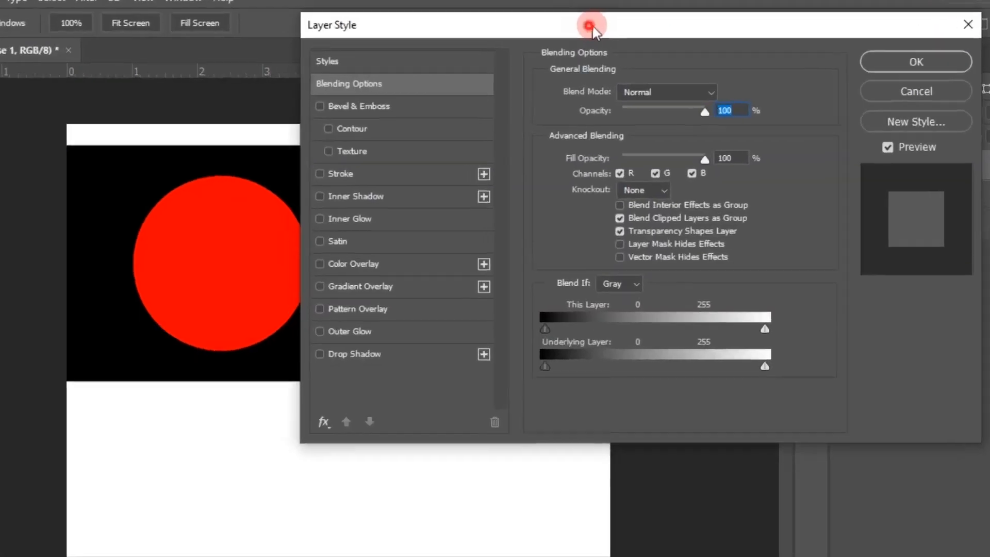
drag(592, 26, 676, 44)
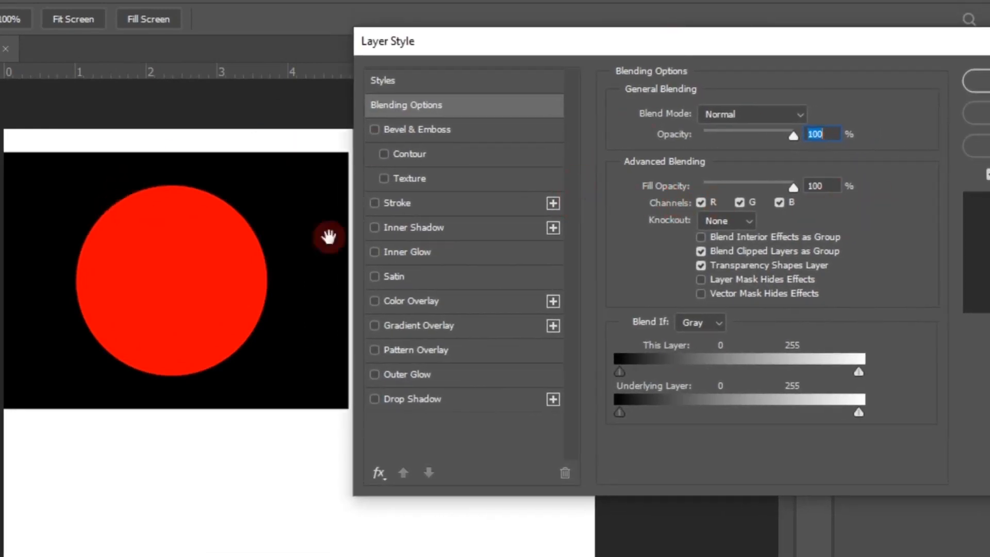
- Try the Bevel & Emboss, Stroke and Inner Shadow effects on the circle, and turn all three off
click(396, 128)
click(369, 206)
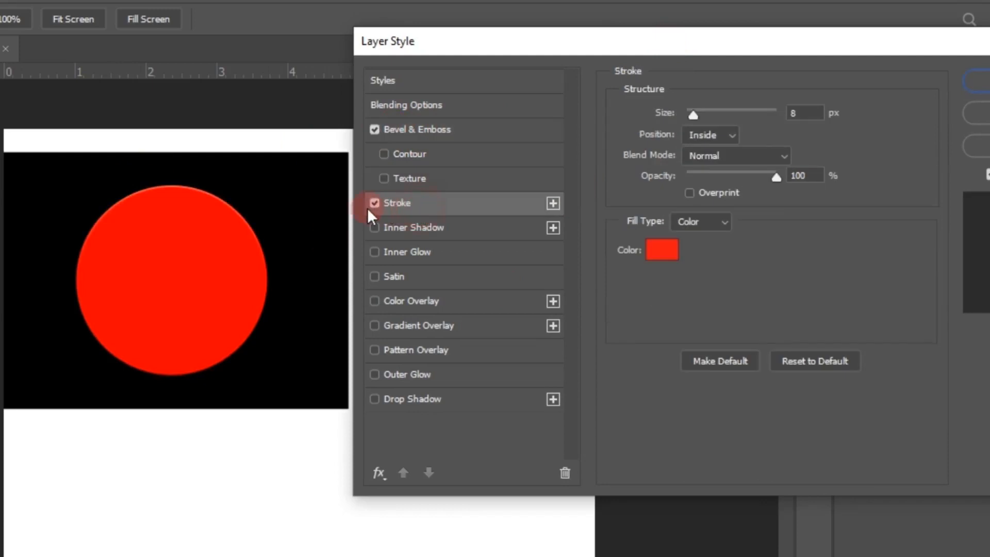
click(416, 229)
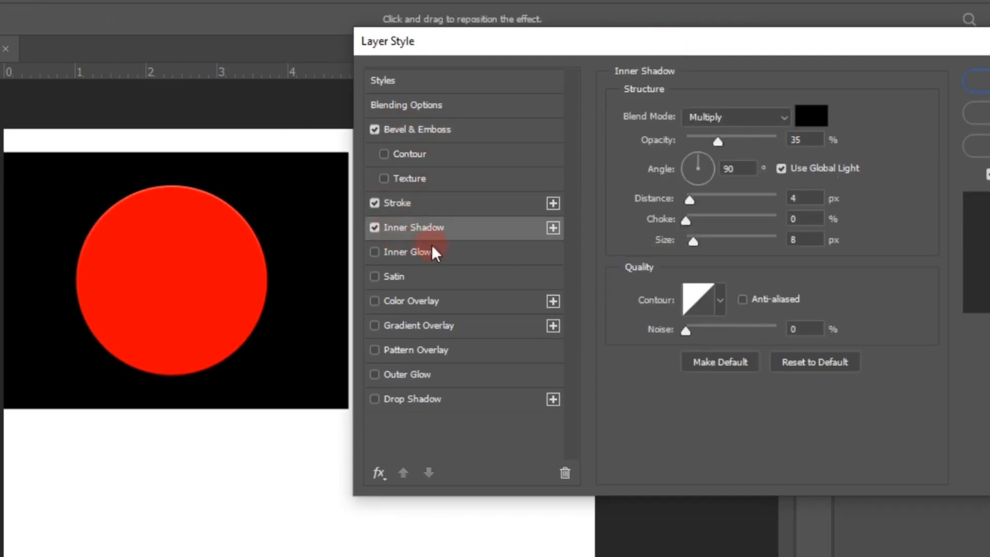
click(390, 208)
click(397, 227)
click(375, 228)
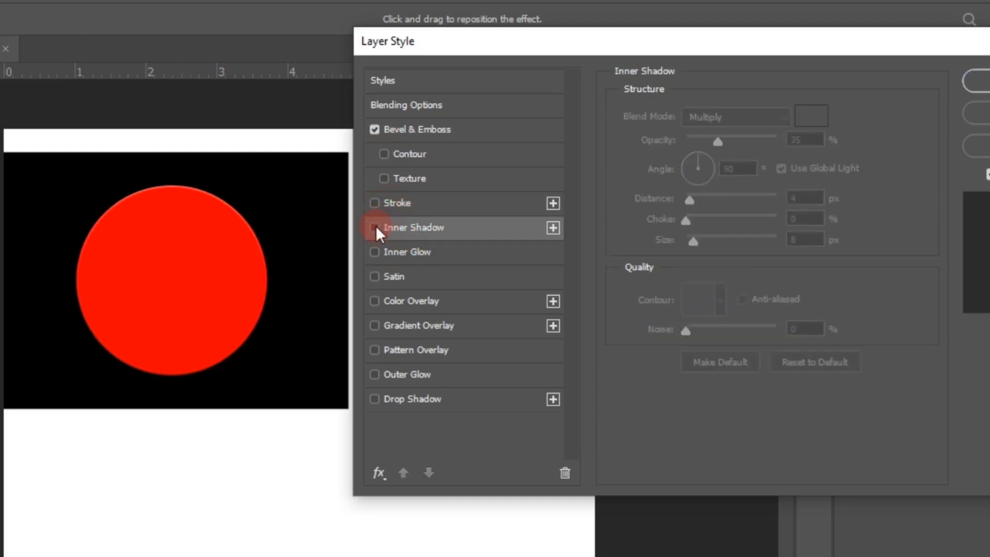
click(374, 129)
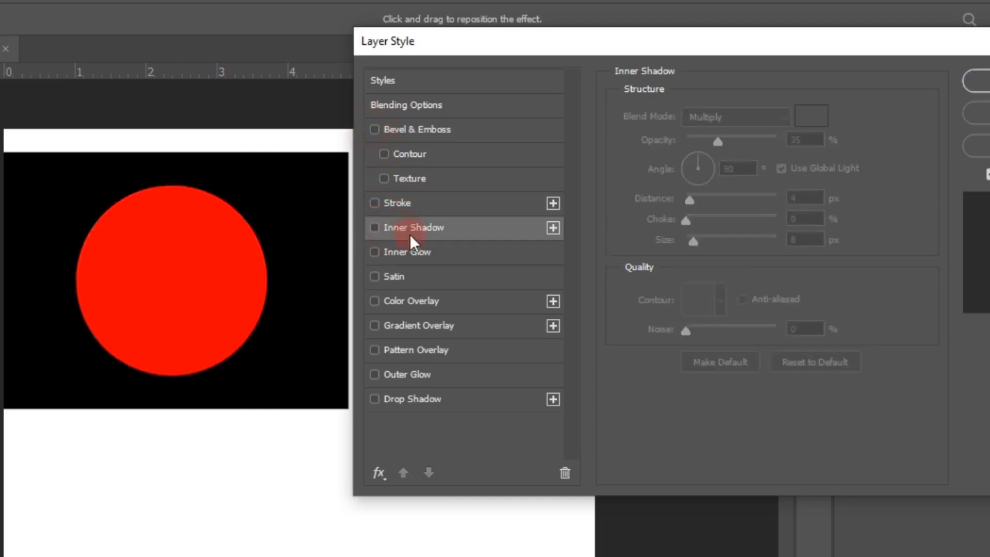
- Enable Inner Shadow on the circle, add a second Inner Shadow instance, and switch both off
click(471, 228)
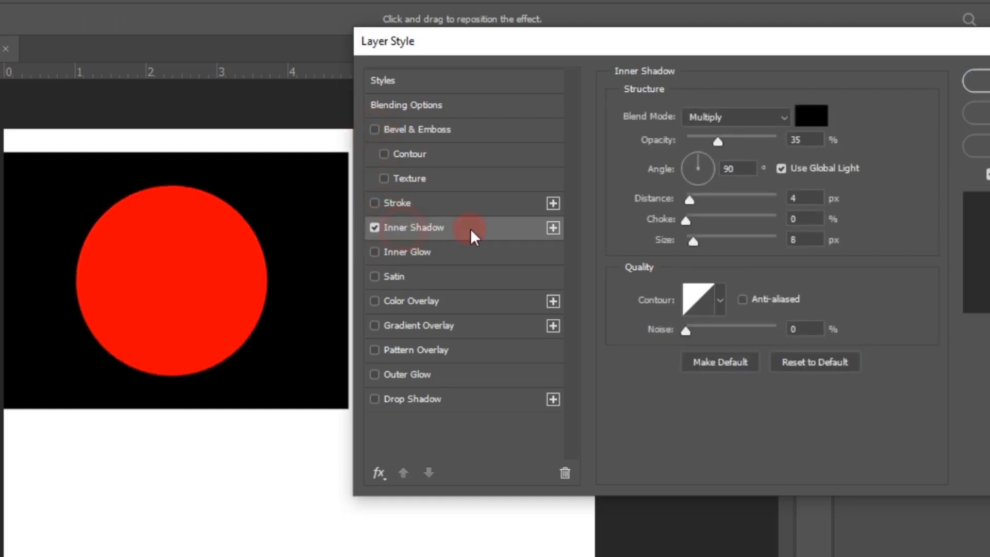
click(554, 228)
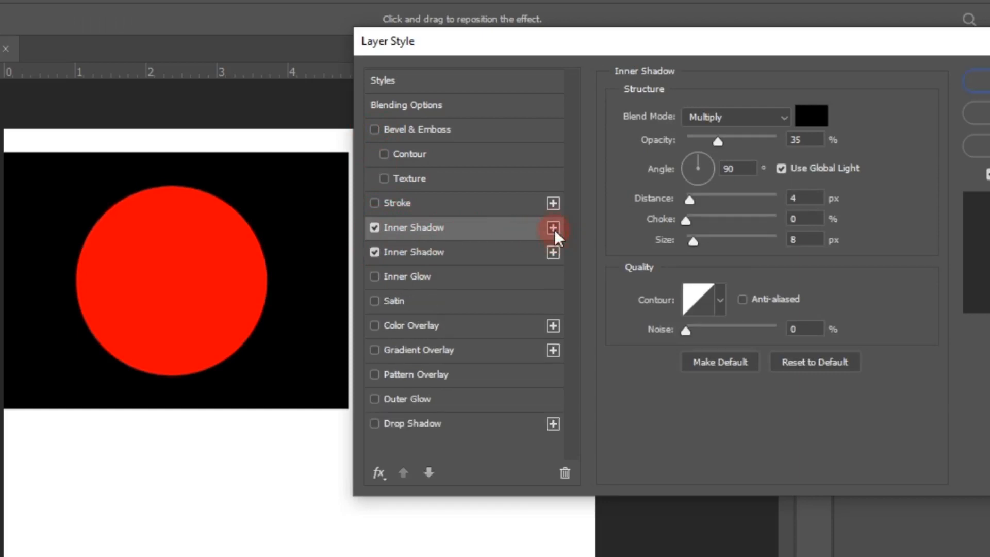
click(375, 228)
click(374, 252)
click(376, 225)
click(376, 225)
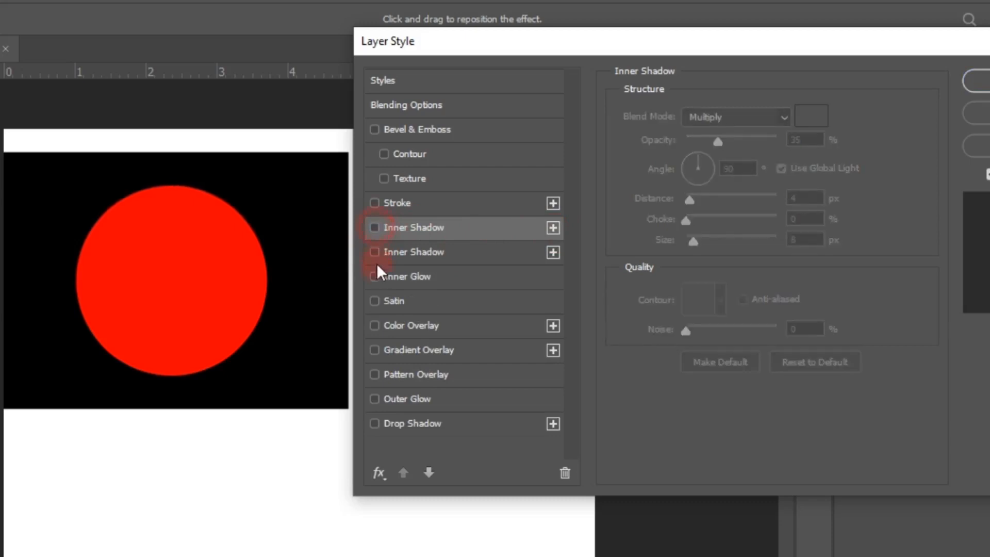
- Enable Inner Glow on the circle and set its glow color to yellow
click(412, 279)
click(660, 179)
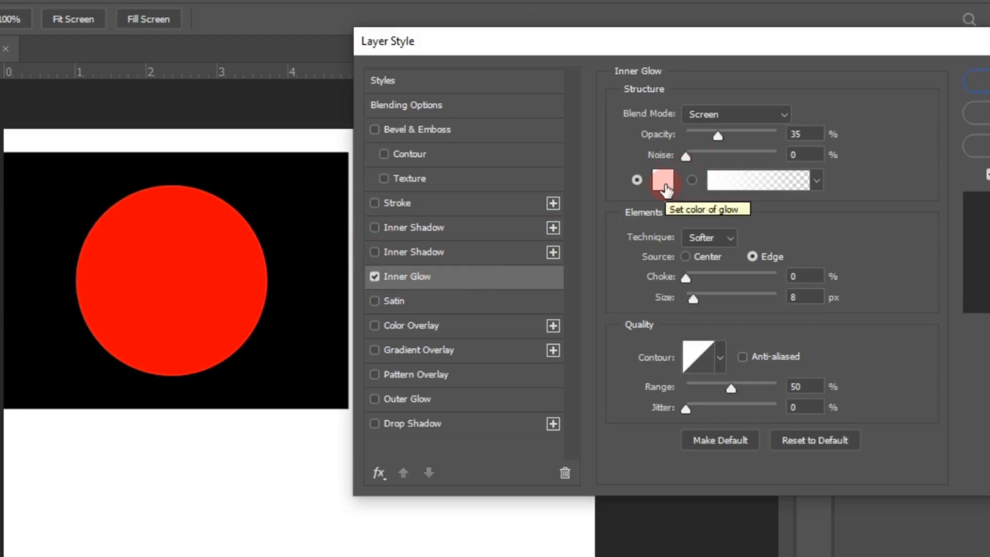
click(664, 185)
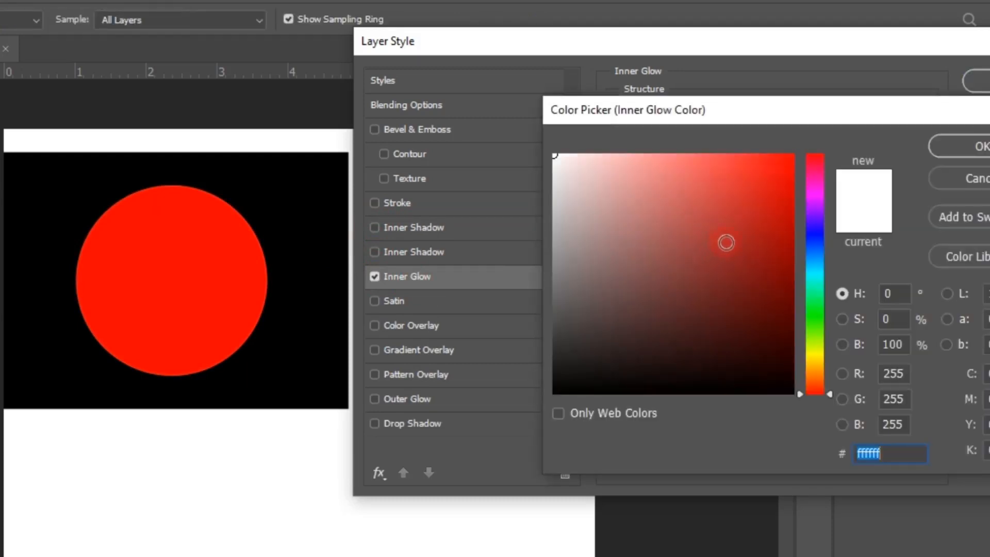
drag(818, 387, 813, 352)
drag(759, 237, 865, 107)
click(949, 148)
- Set the Inner Glow's opacity to 82% and its size to 250 px, and turn the effect off
drag(717, 135, 762, 142)
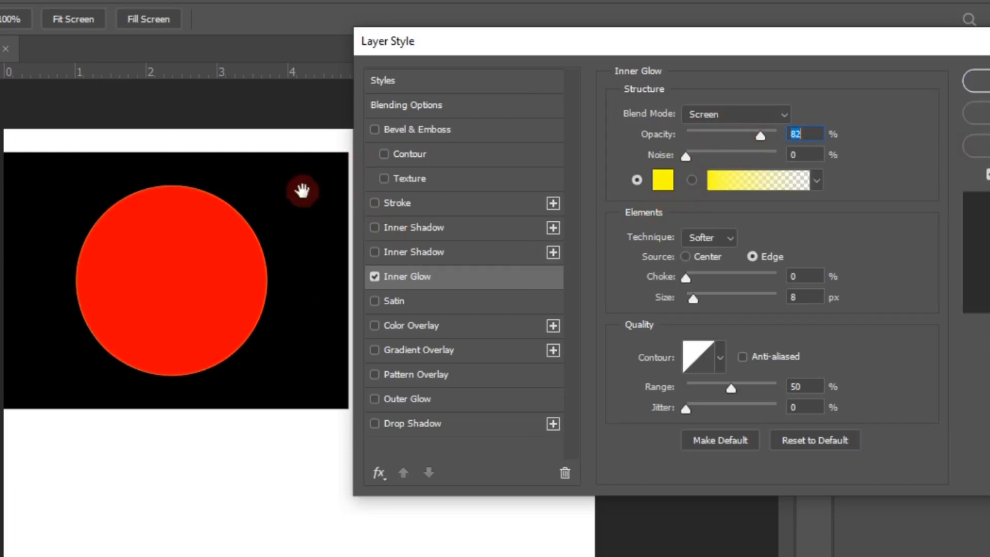
drag(696, 300, 772, 304)
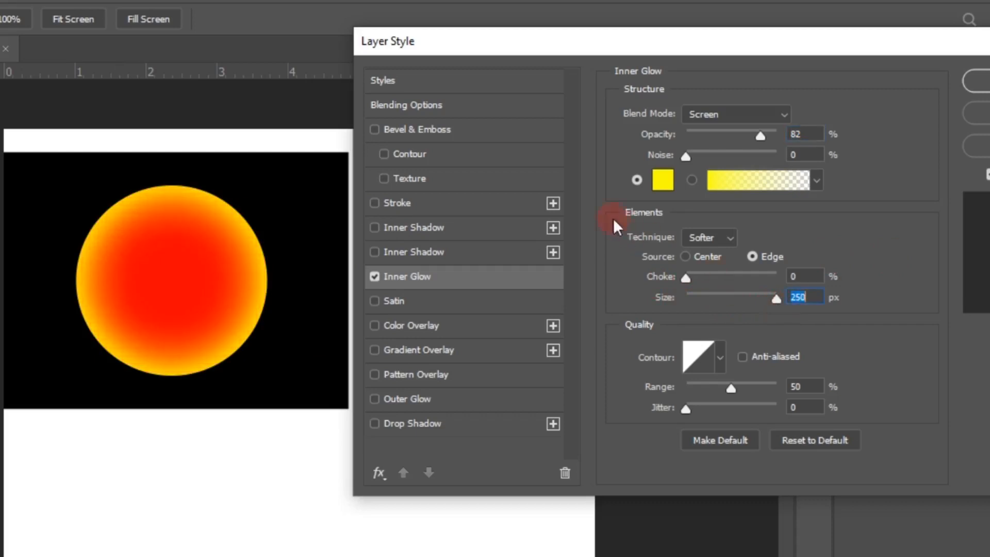
click(376, 276)
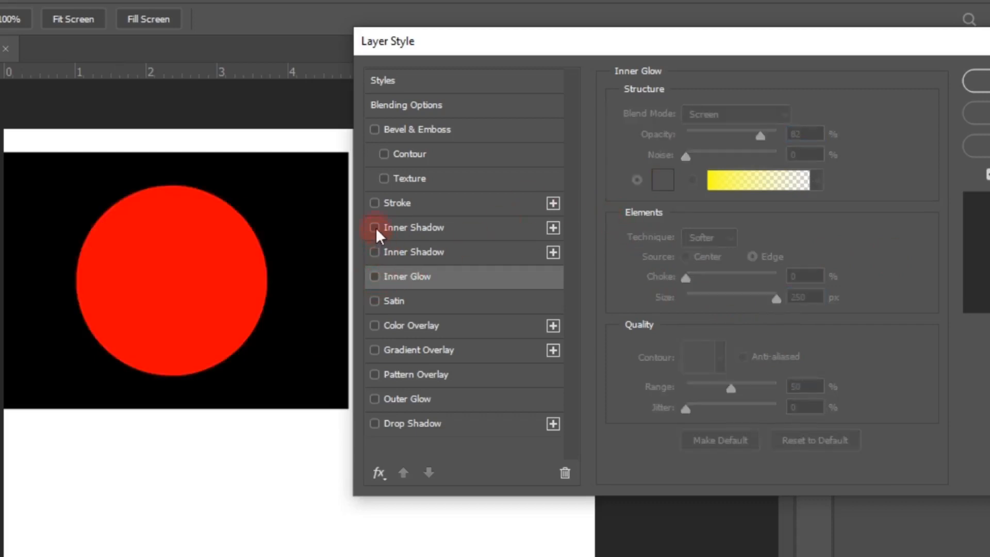
- Enable the upper Inner Shadow on the circle, set its size to 250 px, and turn the effect off
click(483, 228)
click(794, 139)
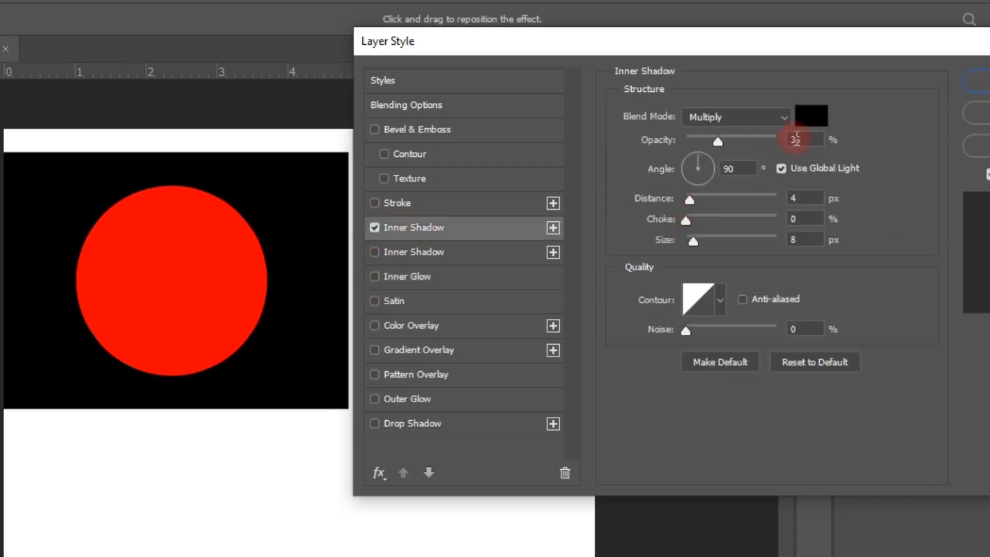
drag(695, 240, 781, 257)
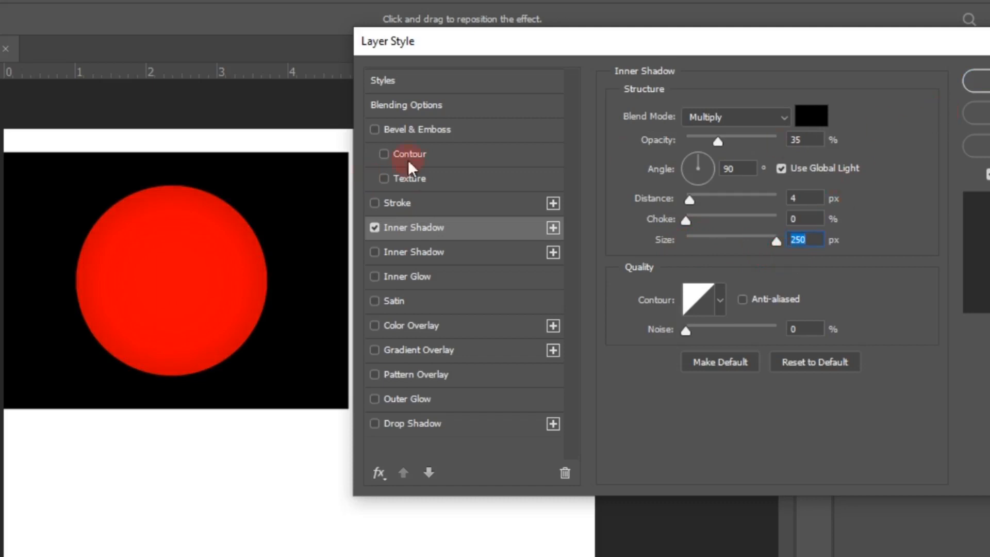
click(375, 227)
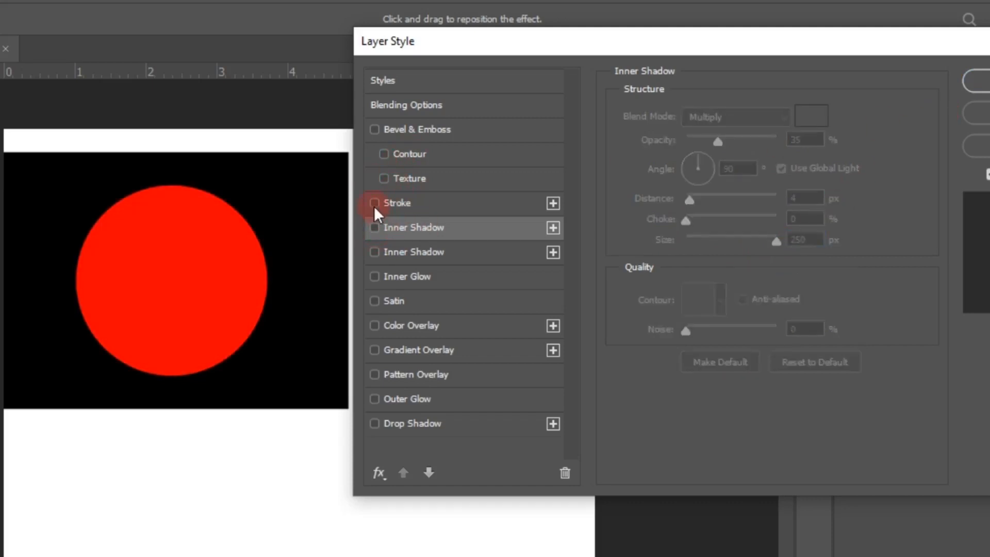
- Enable the Stroke effect on the circle and set its position to Outside
click(396, 207)
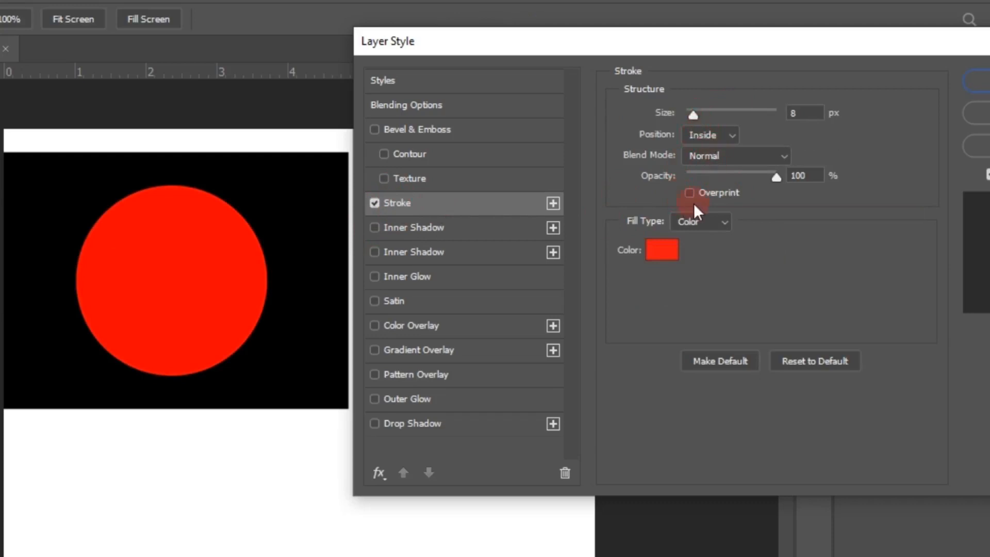
click(734, 138)
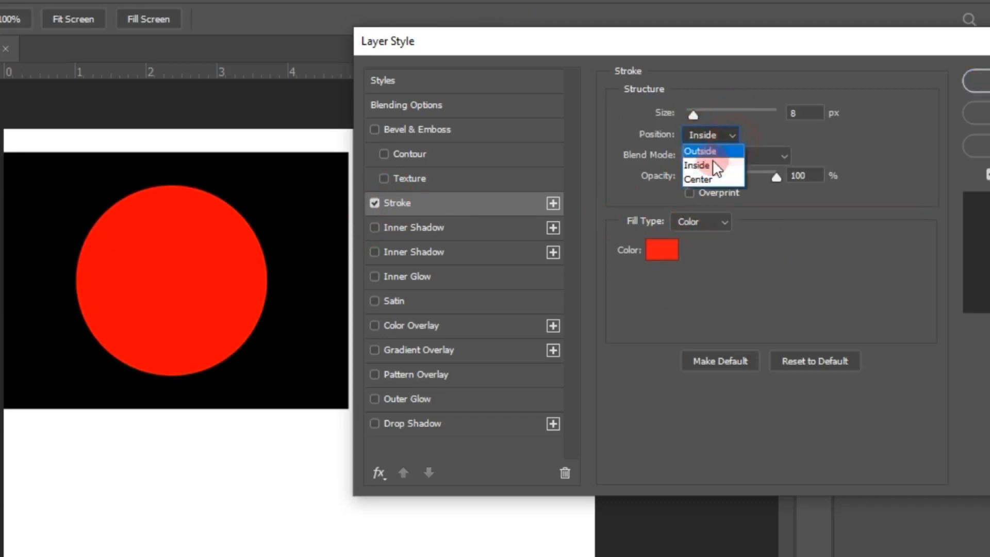
click(710, 150)
- Set the circle's stroke color to yellow (f0ff00) and apply the layer style
click(664, 253)
click(681, 229)
drag(819, 356, 818, 353)
drag(671, 264, 822, 139)
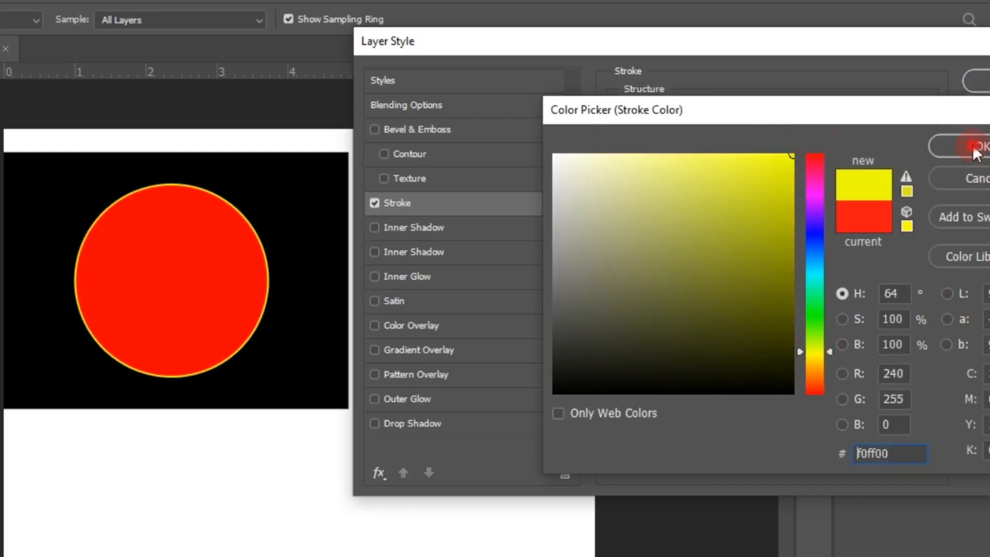
click(975, 146)
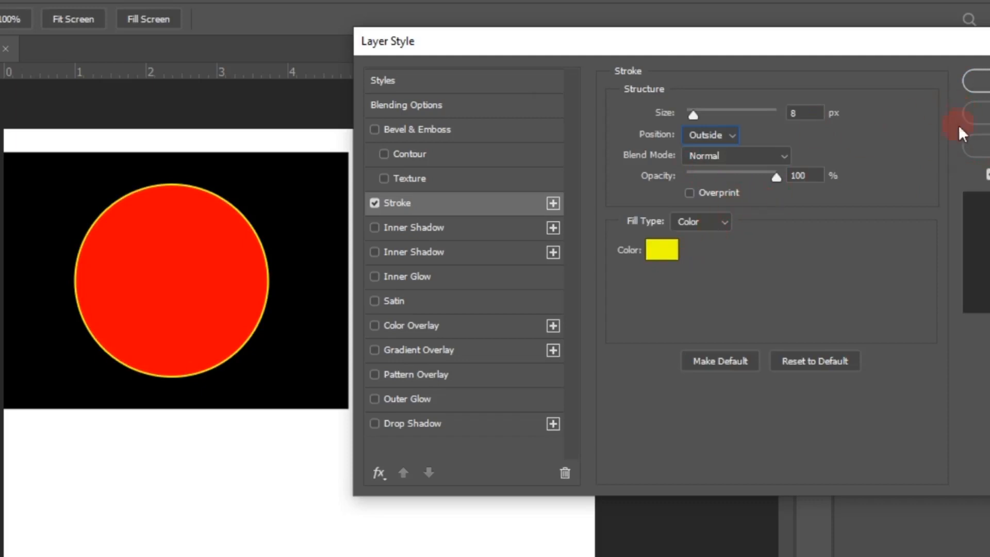
click(977, 81)
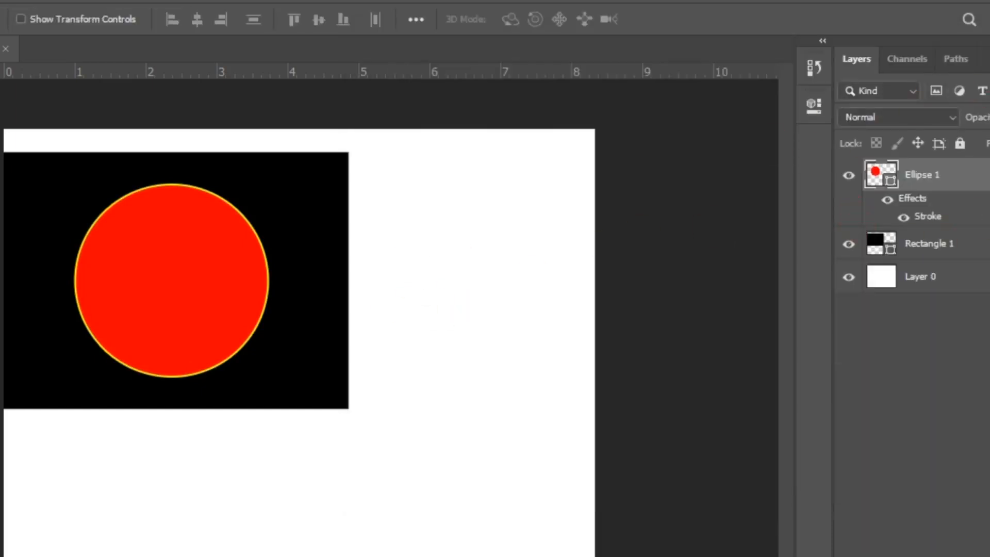
- Lower the Ellipse 1 layer's opacity to fade both fill and stroke, and restore it to full
click(989, 117)
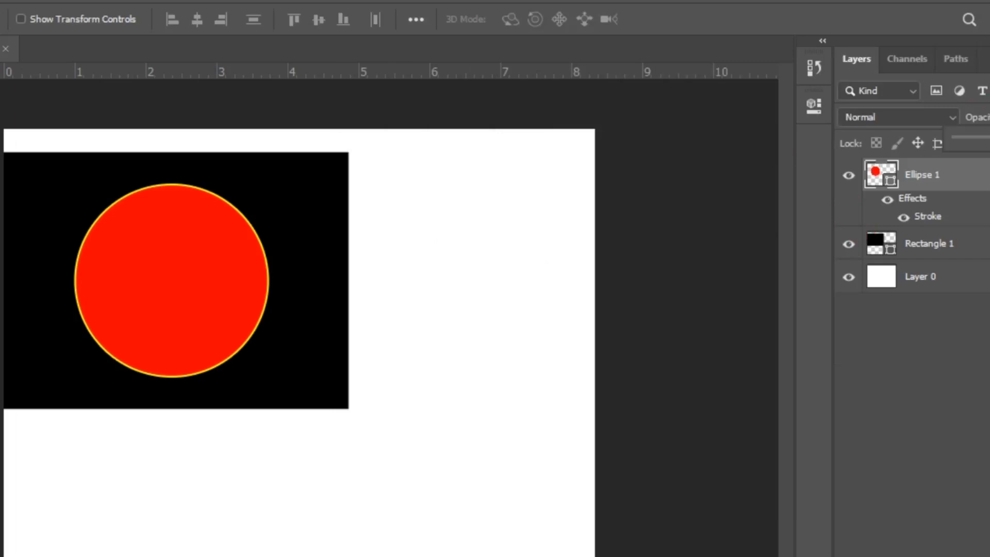
drag(986, 138, 972, 144)
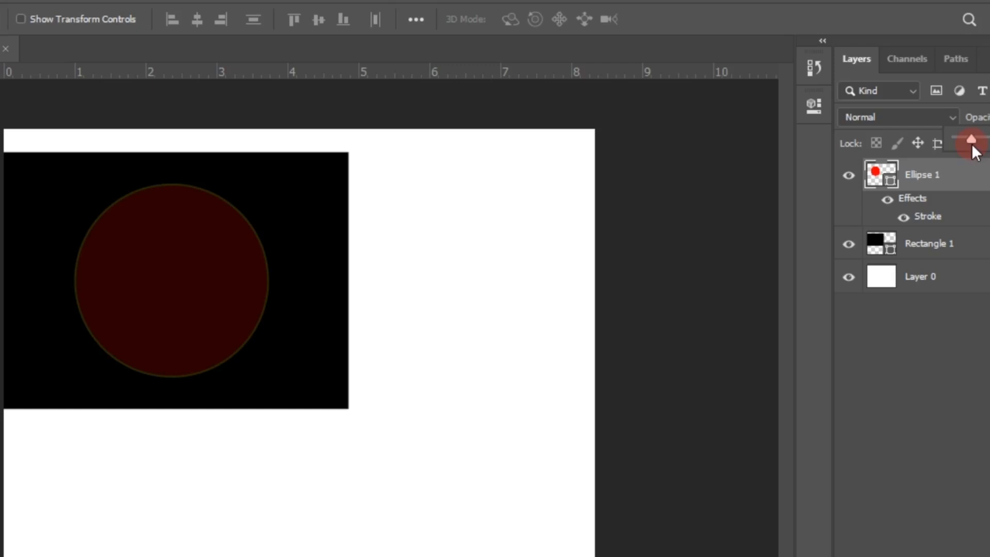
mouse_move(973, 144)
mouse_down()
mouse_move(963, 141)
mouse_move(984, 139)
mouse_up()
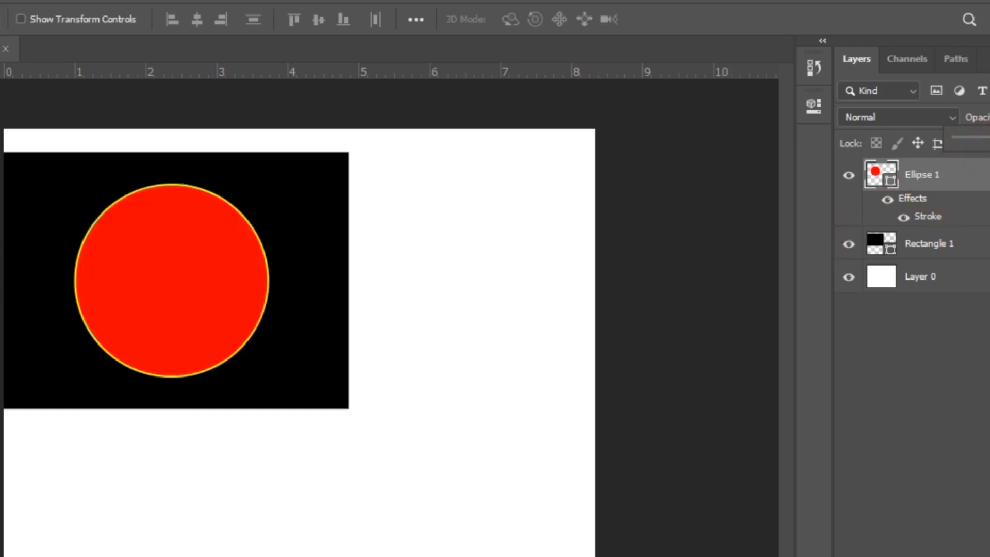
- Lower the Ellipse 1 layer's Fill until only the yellow stroke shows, restore it to 100%, and deselect the layer
click(989, 143)
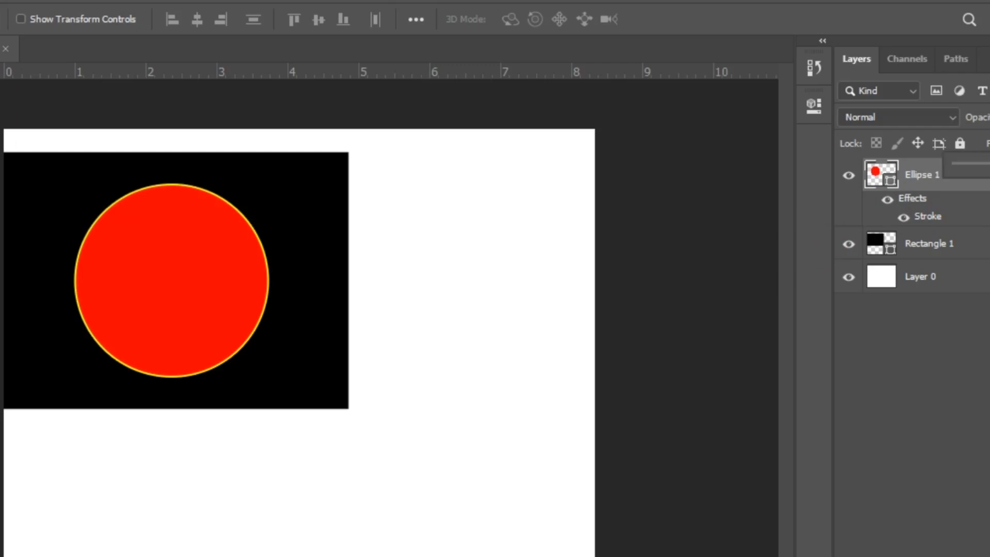
drag(986, 166, 942, 171)
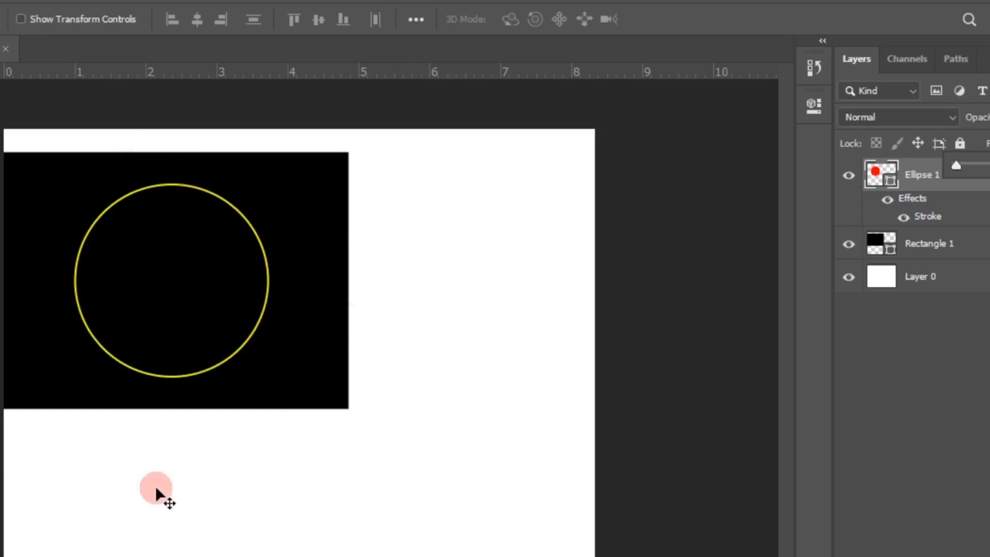
click(177, 283)
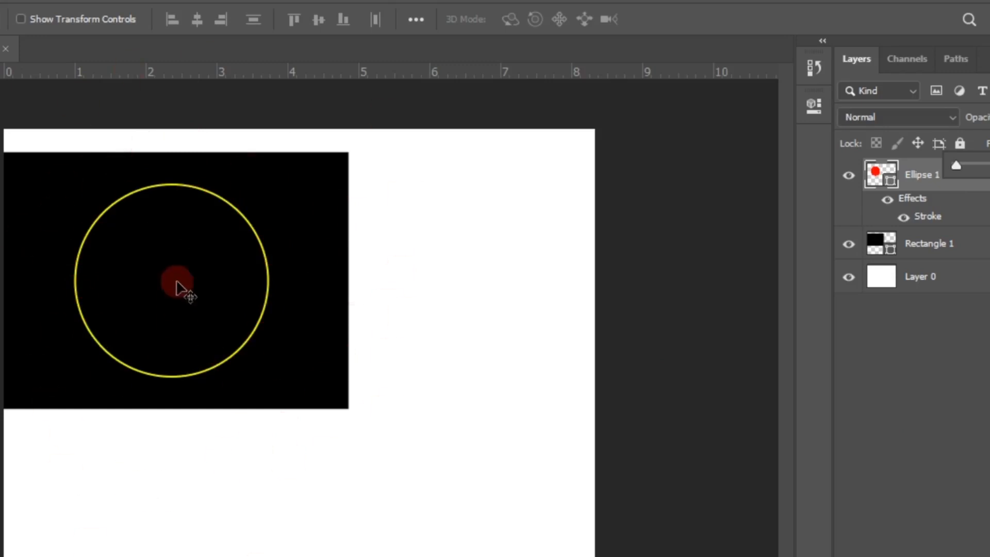
click(913, 347)
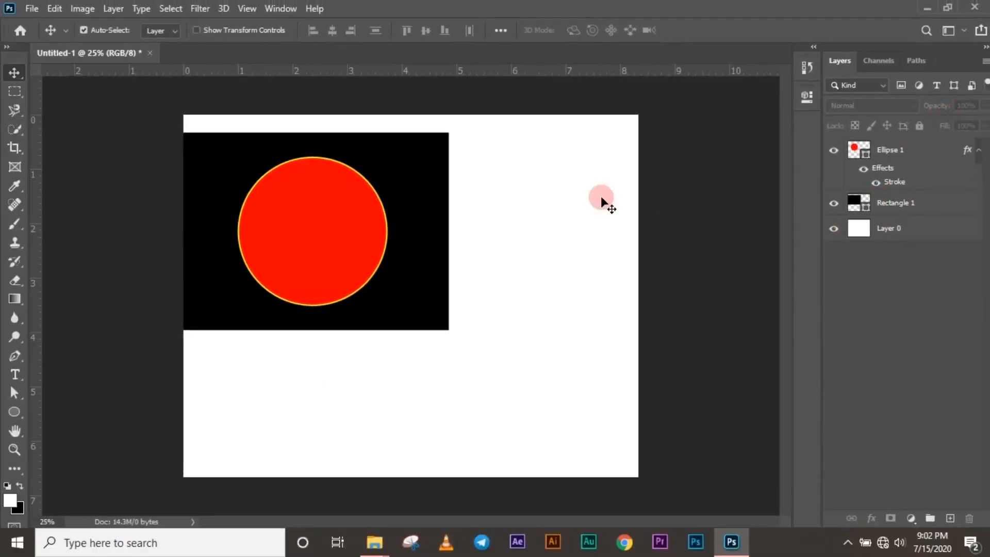
- Shift the circle slightly left on the rectangle, and place independence-square-2419577.jpg from the desktop into the document
drag(387, 227, 347, 230)
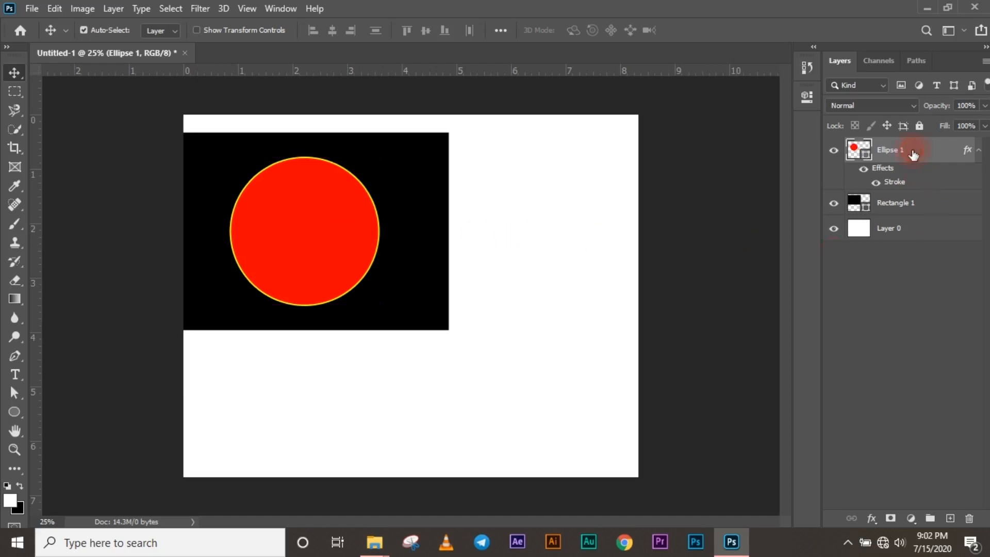
click(989, 547)
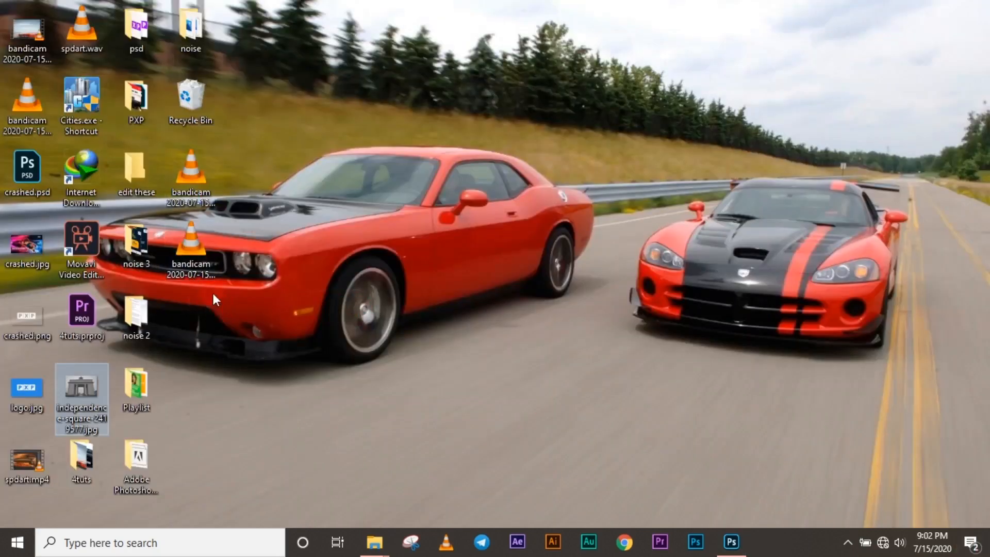
click(731, 542)
drag(731, 542, 506, 316)
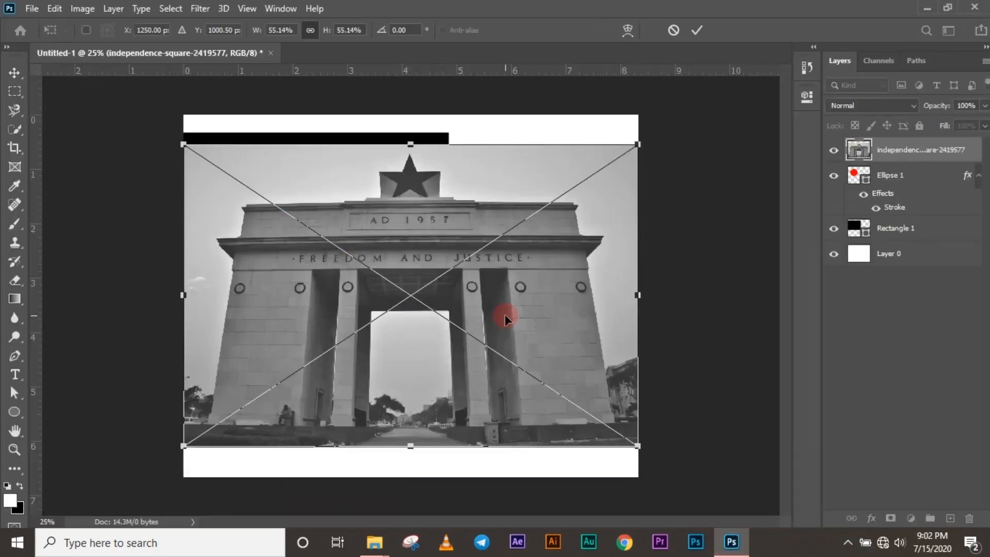
click(696, 30)
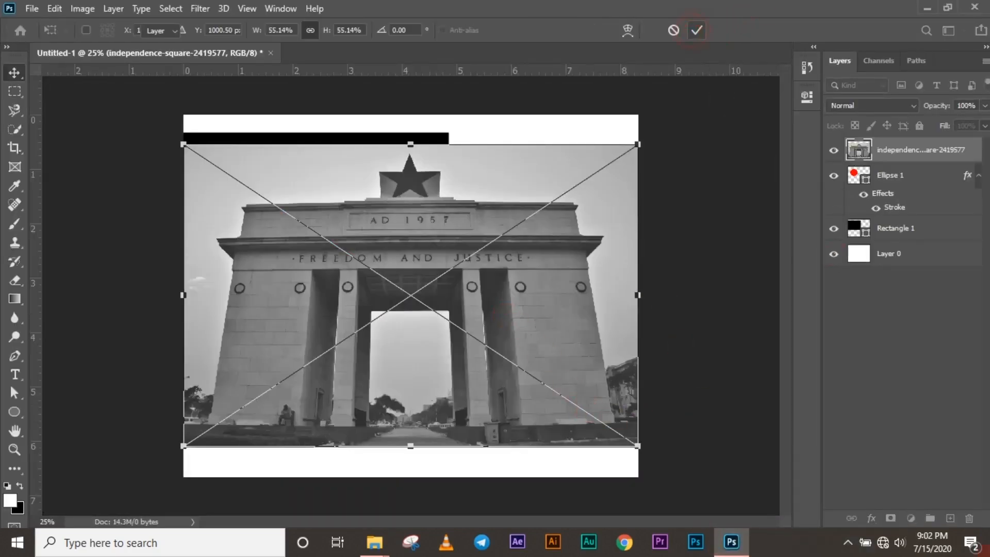
- Place the sunset-473604_1920 image from the Downloads folder into the document, scaled to 34.21% so it covers the canvas
click(988, 548)
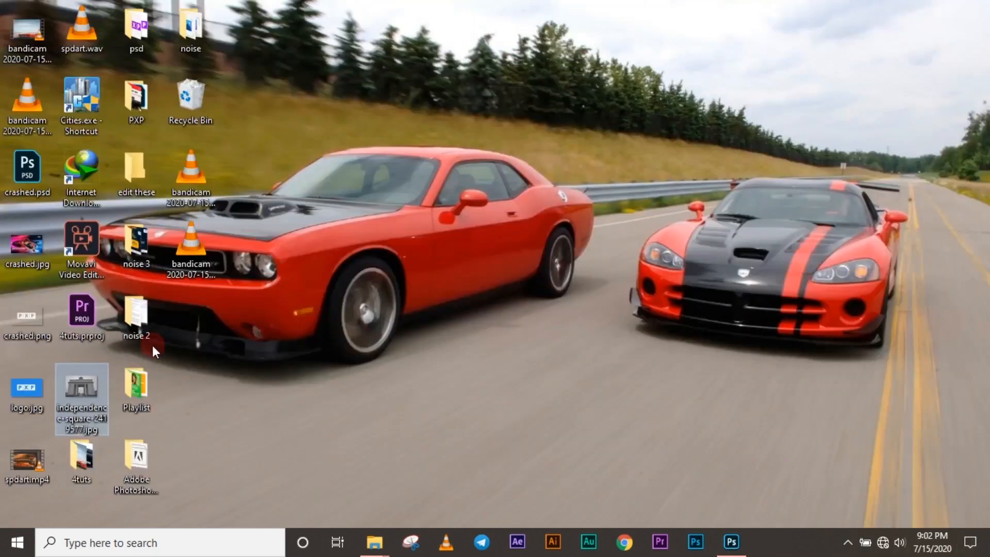
mouse_move(375, 542)
mouse_move(400, 492)
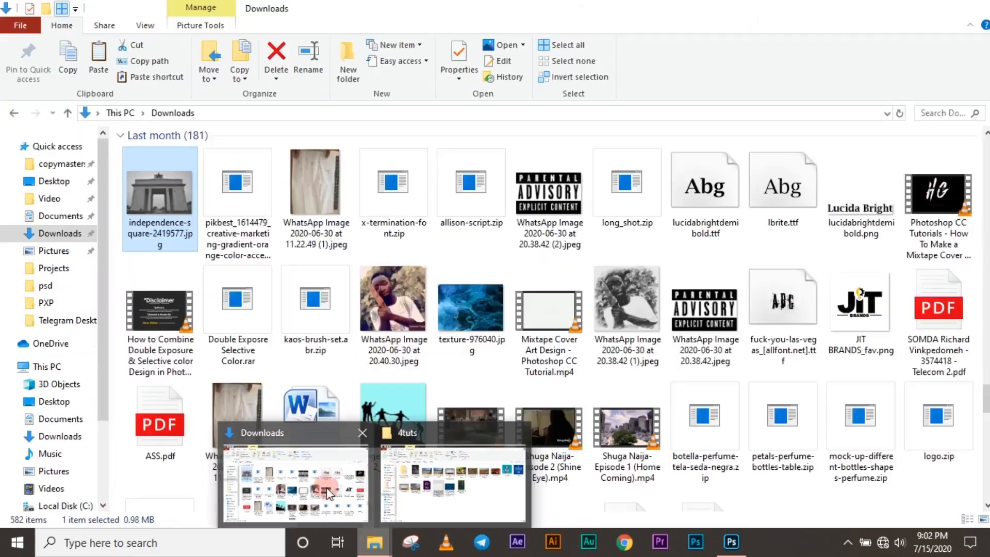
click(327, 488)
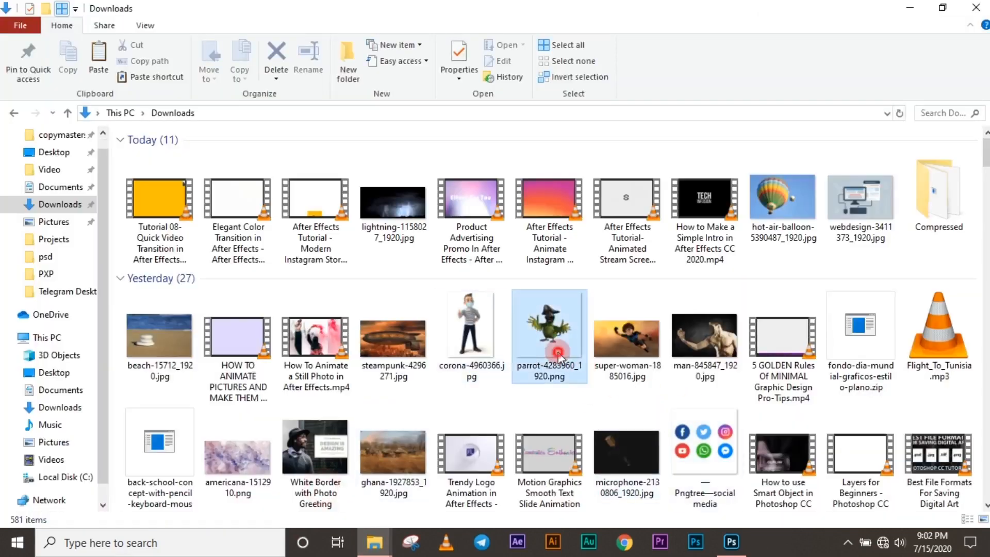
click(557, 353)
scroll(556, 354, down, 10)
scroll(556, 354, down, 15)
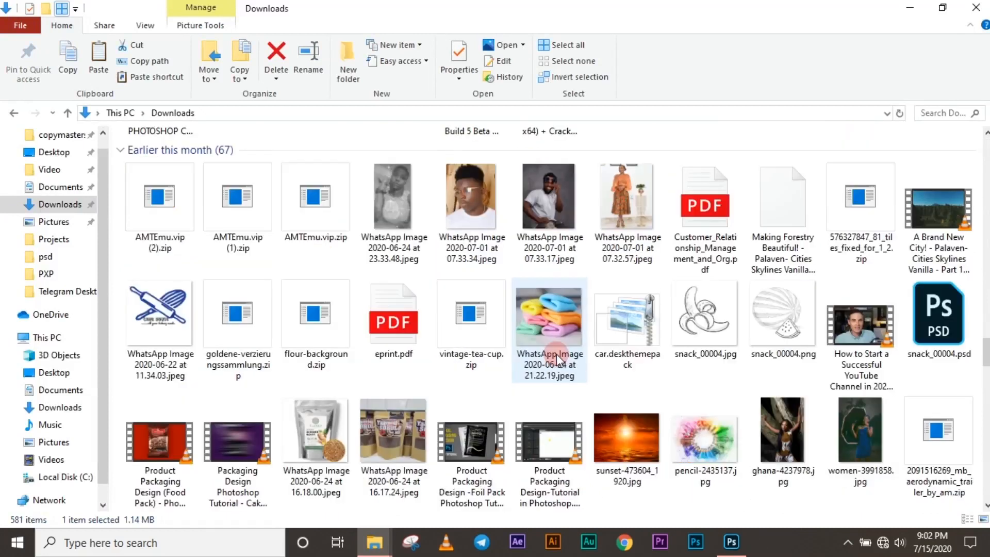
scroll(556, 354, down, 3)
scroll(557, 356, up, 3)
drag(627, 426, 902, 532)
drag(733, 546, 537, 312)
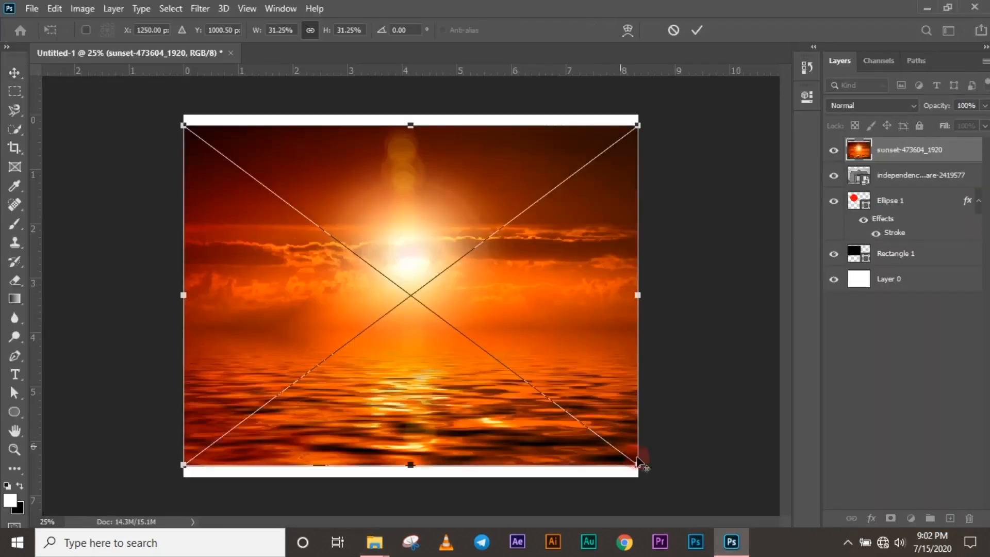
drag(638, 466, 659, 481)
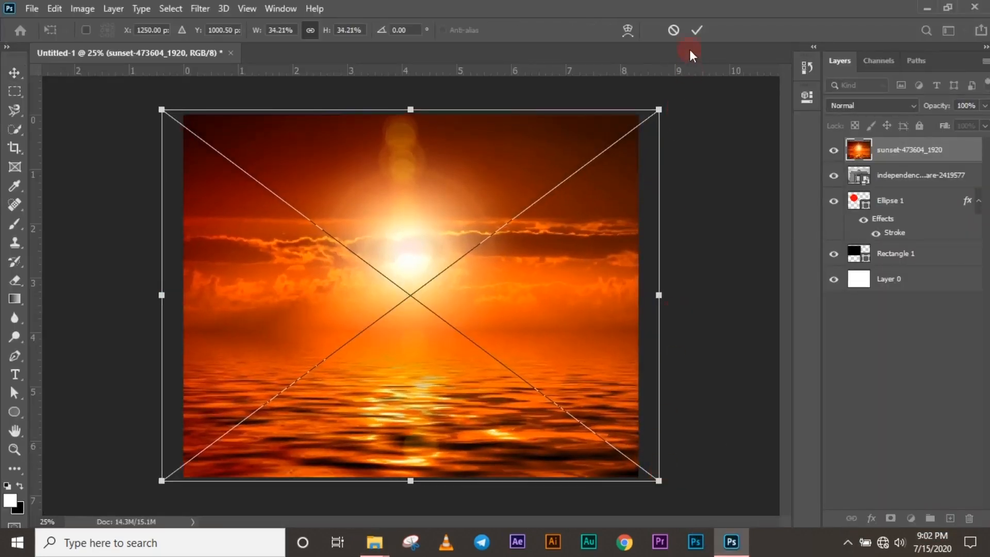
click(696, 31)
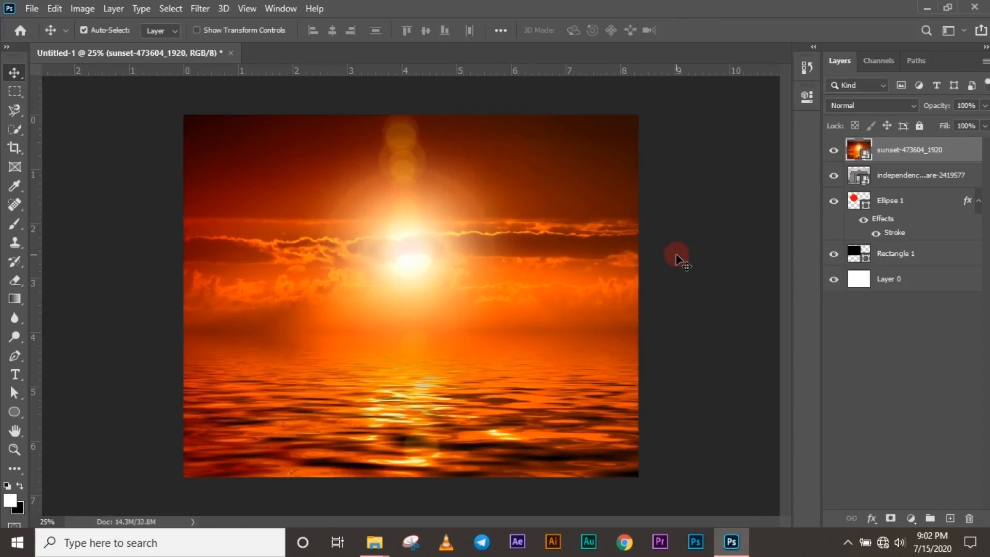
- Move the sunset image toward the canvas's left side and enlarge it to 42.25% so it still fills the canvas
drag(665, 251, 457, 329)
key(ctrl+t)
drag(583, 476, 638, 503)
scroll(588, 408, down, 5)
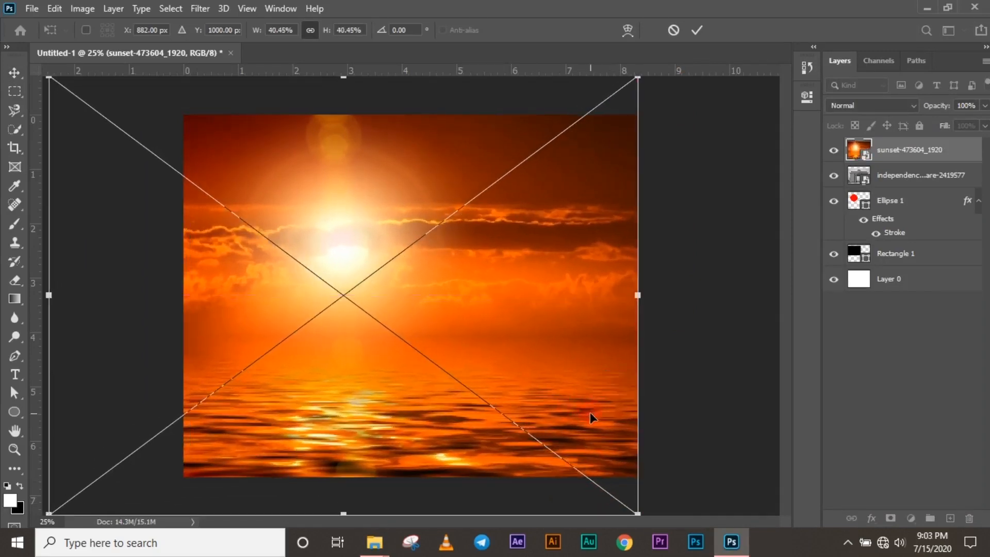
drag(555, 438, 560, 438)
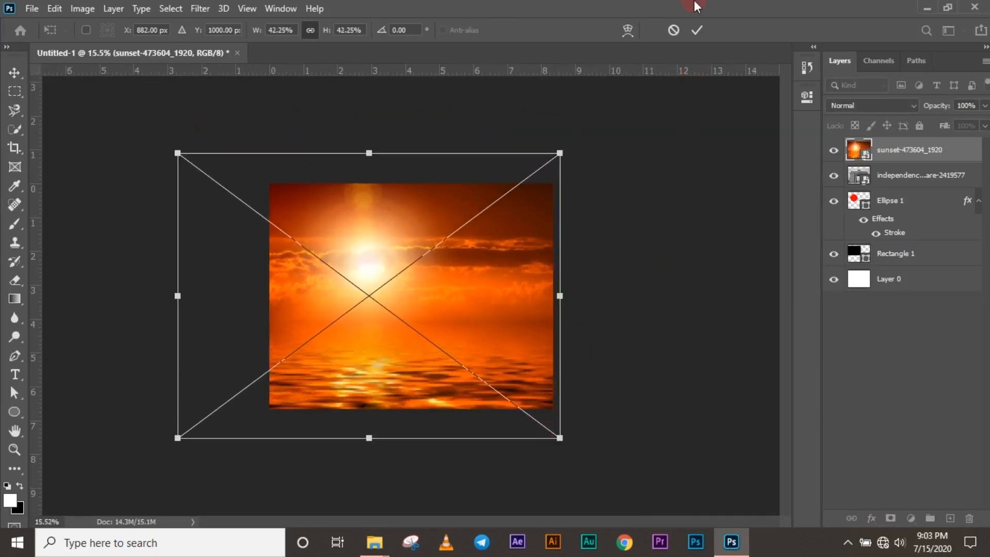
click(695, 32)
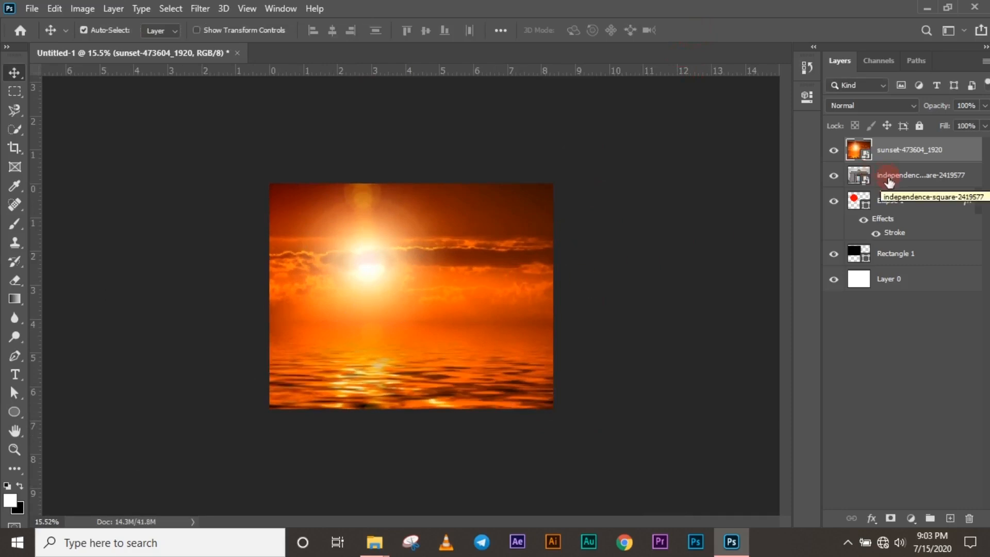
- Move the independence-square layer above the sunset layer and set its blend mode to Soft Light
drag(889, 181, 890, 143)
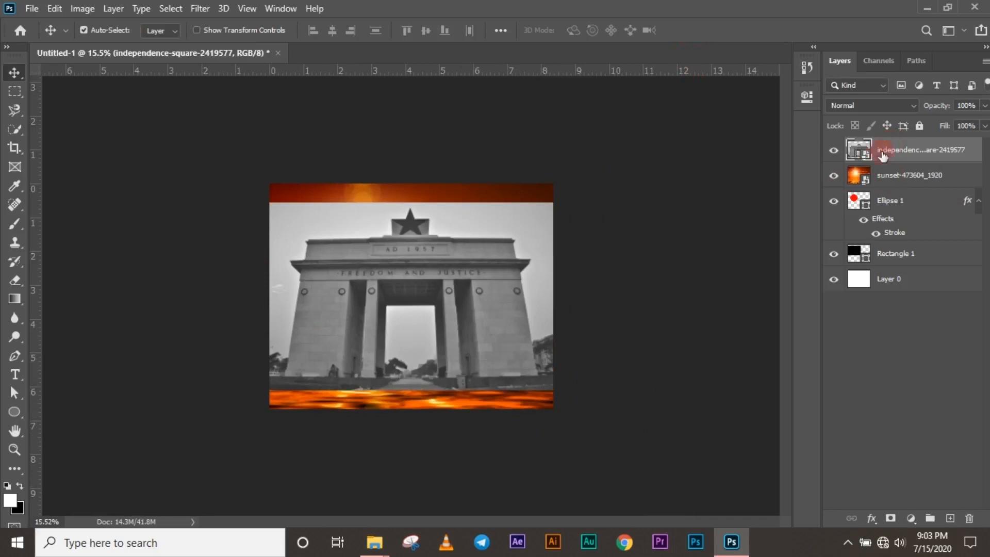
scroll(532, 297, up, 2)
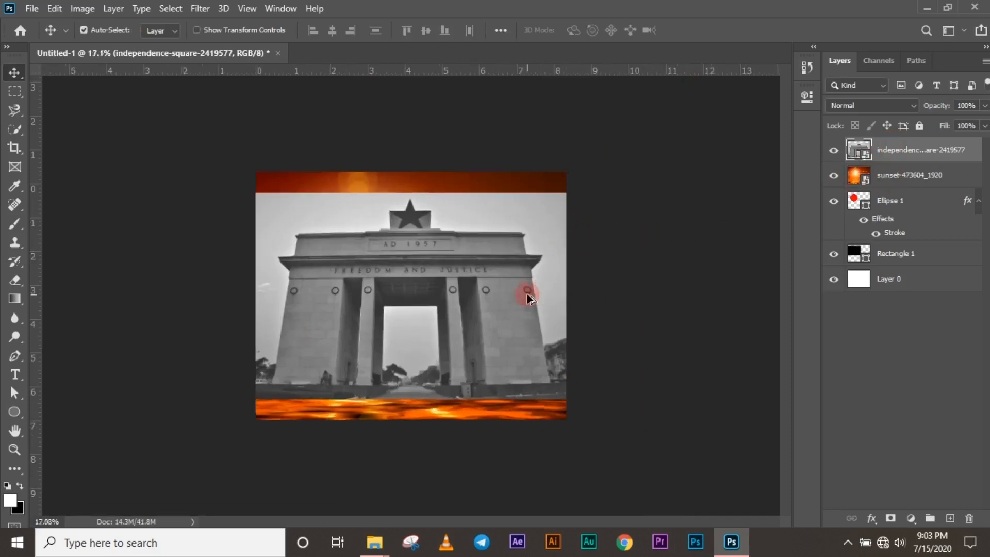
scroll(529, 298, up, 1)
scroll(528, 298, up, 1)
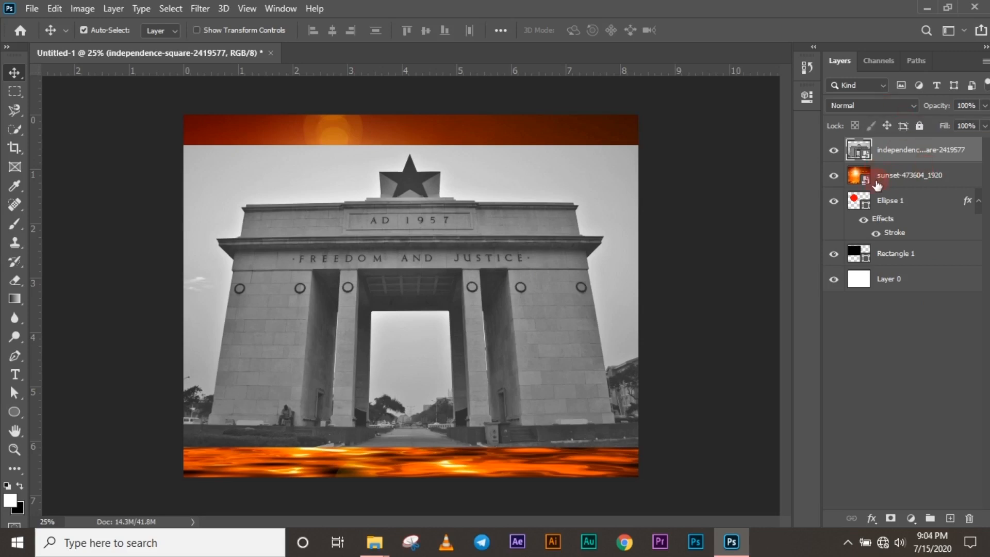
click(911, 108)
click(915, 107)
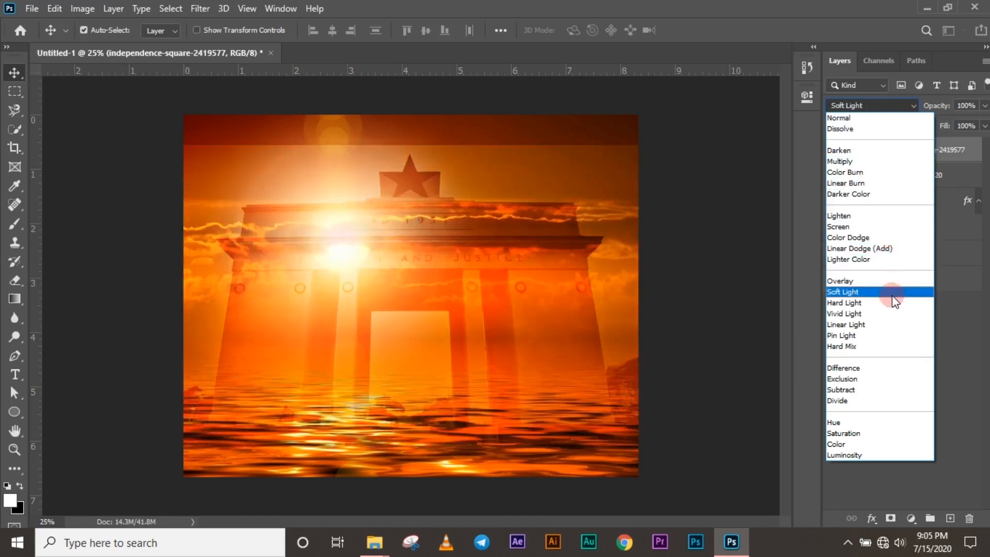
click(893, 296)
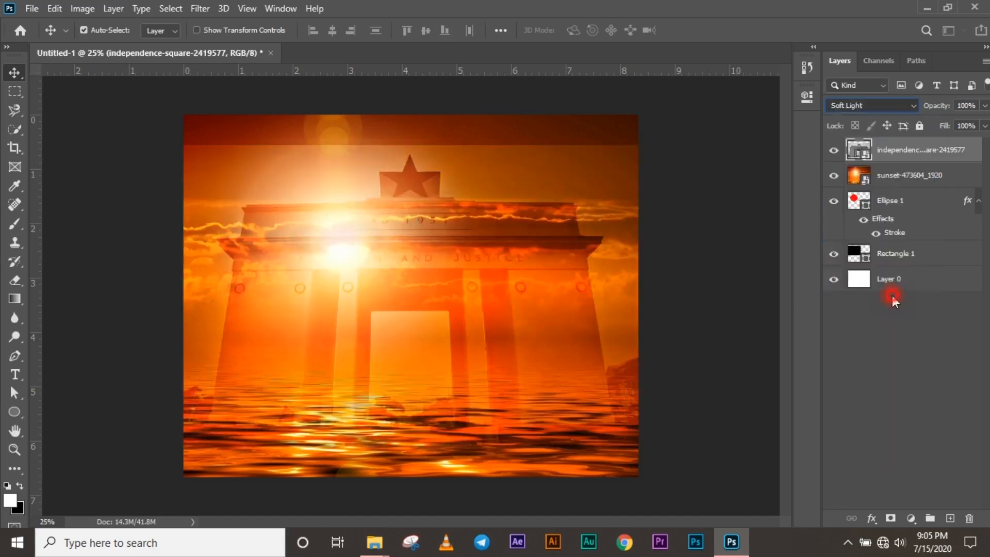
- Enlarge the independence-square layer to 70.04% so the monument fills the canvas
key(ctrl+t)
drag(640, 444, 704, 481)
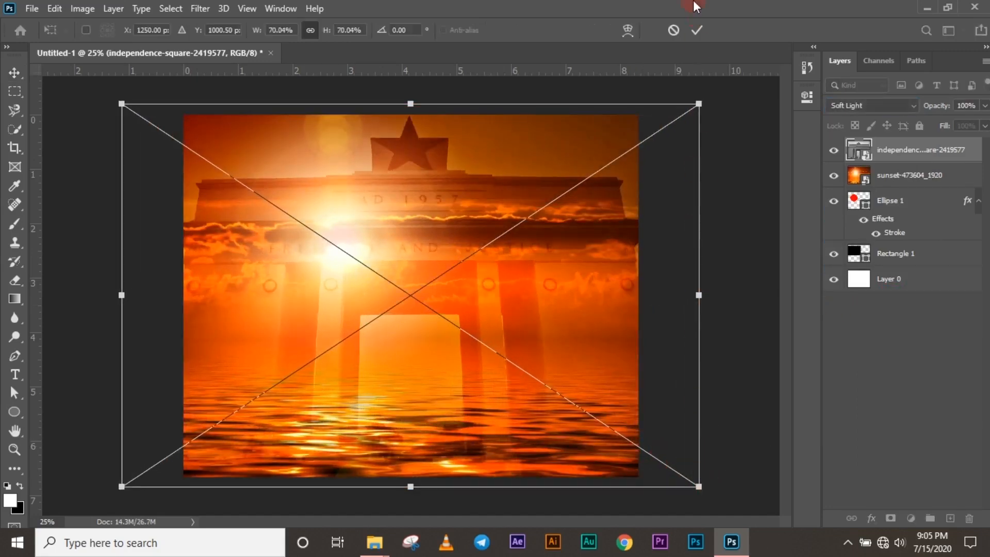
click(697, 30)
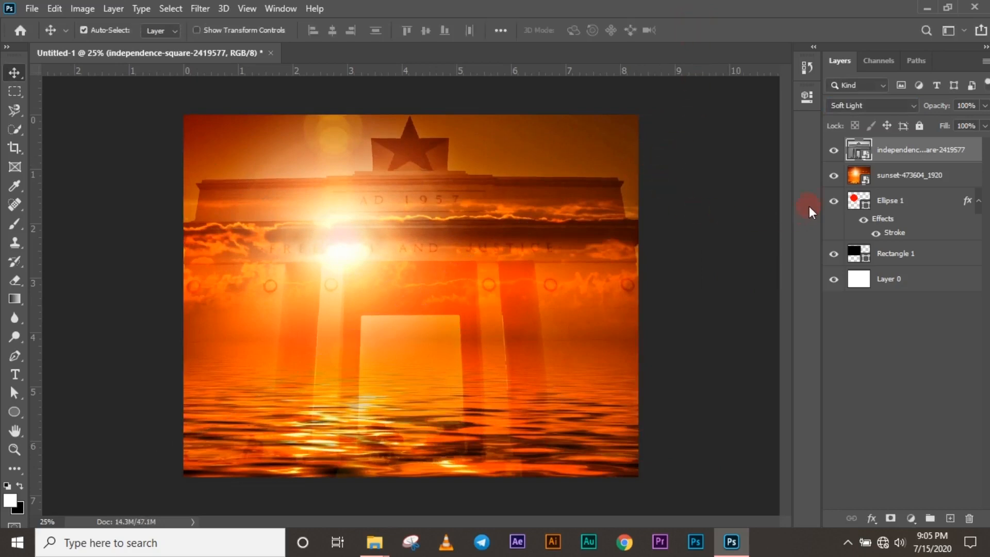
- Try the Overlay and Hard Light blend modes on the independence-square layer, and set it back to Soft Light
click(907, 107)
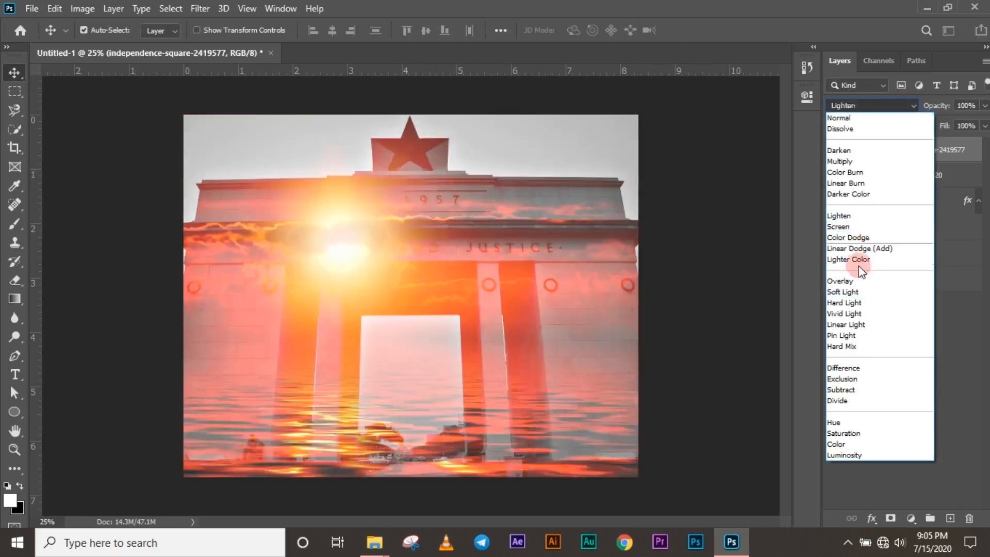
click(856, 281)
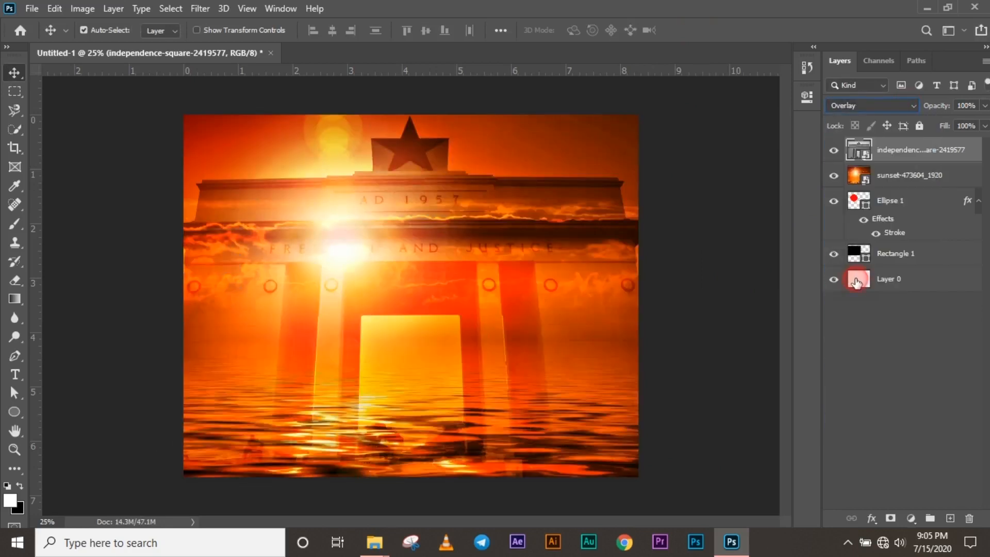
click(909, 107)
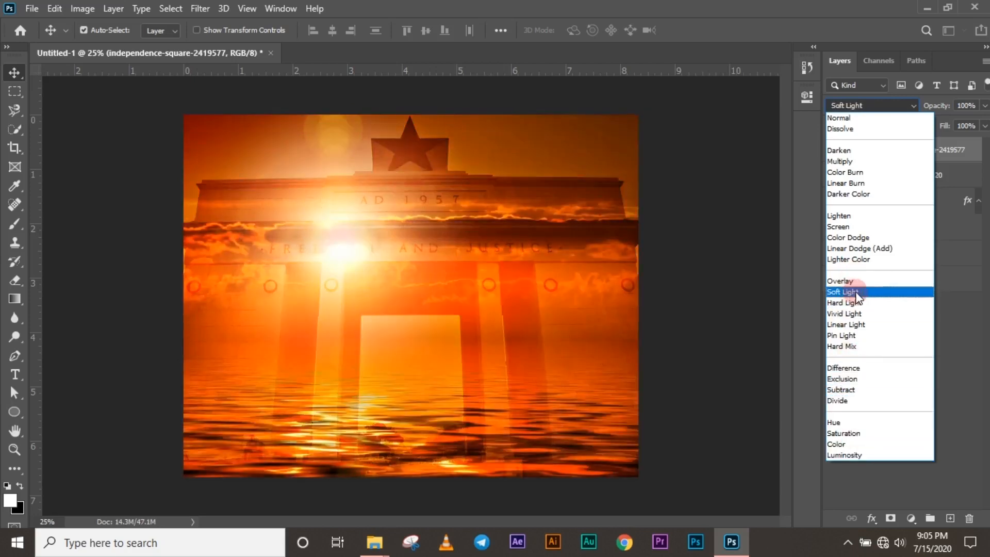
click(849, 282)
scroll(556, 217, down, 5)
scroll(556, 218, up, 3)
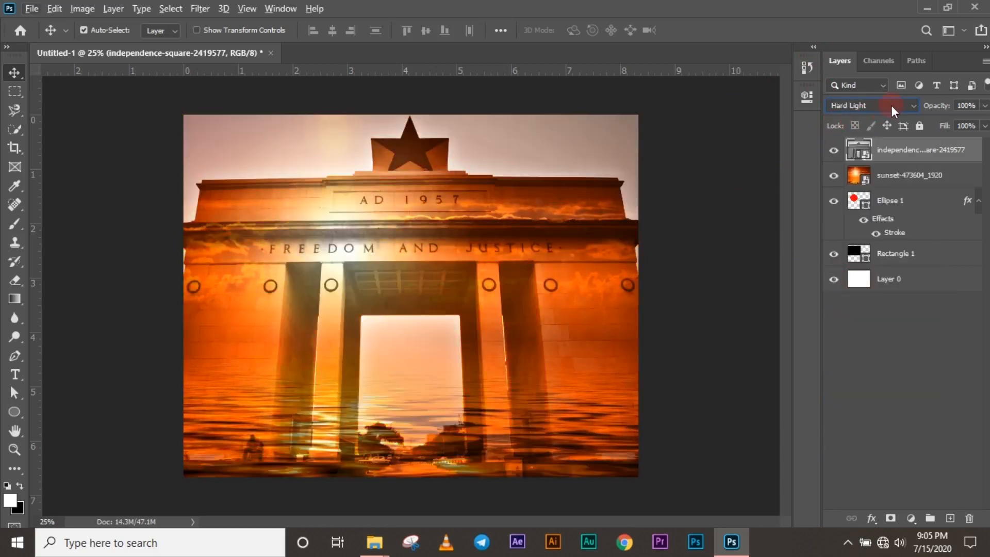
click(891, 105)
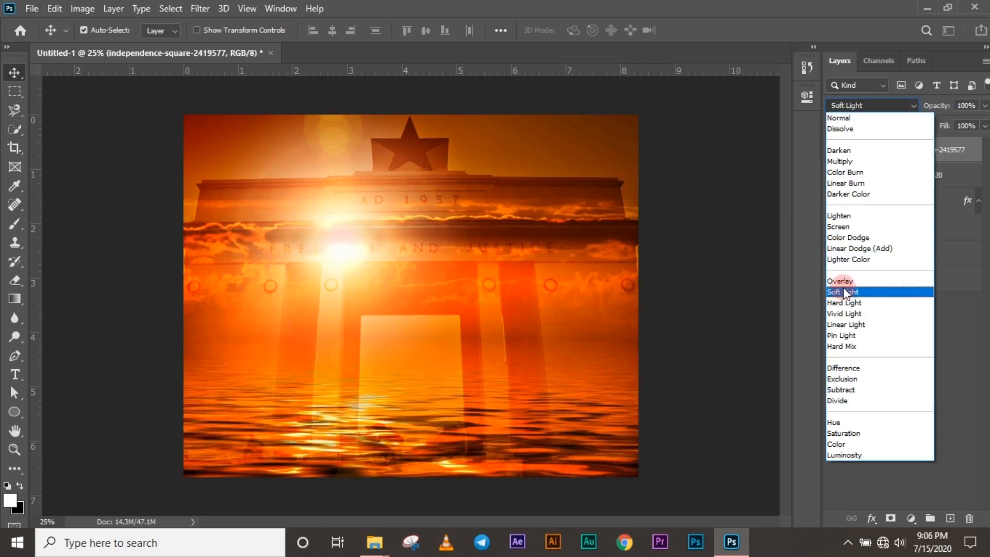
click(846, 292)
scroll(512, 261, down, 1)
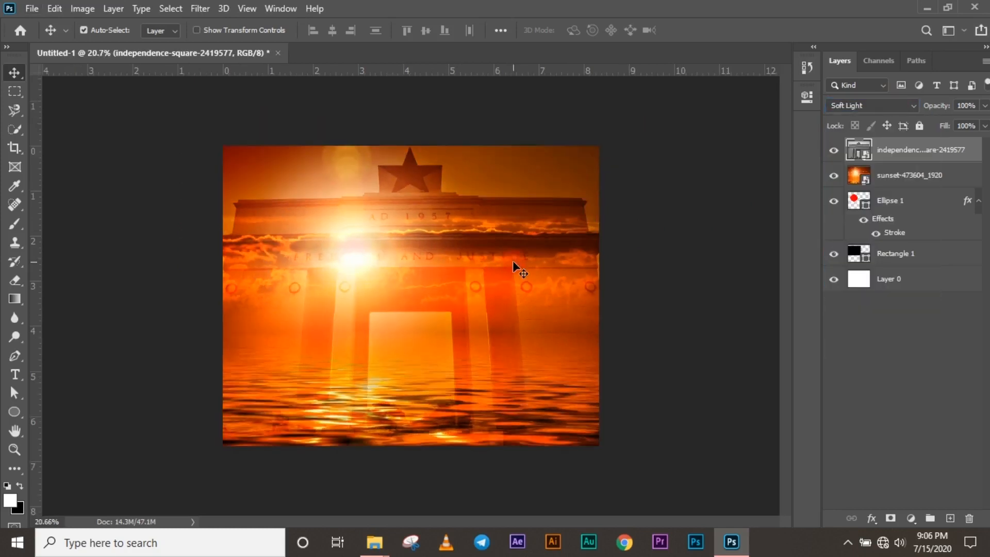
click(890, 305)
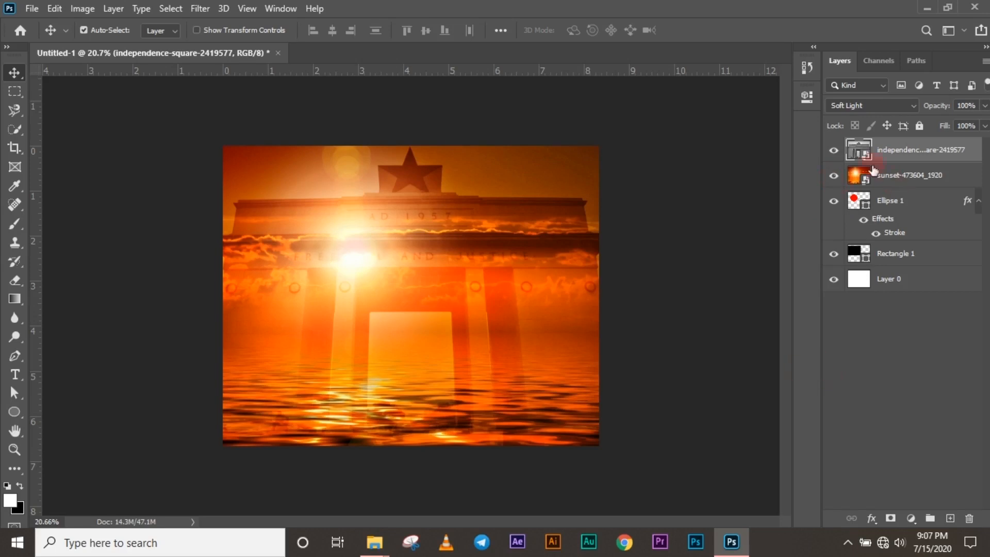
- Set the independence-square layer's blend mode to Normal and scale the photo down to 48.24%
click(912, 106)
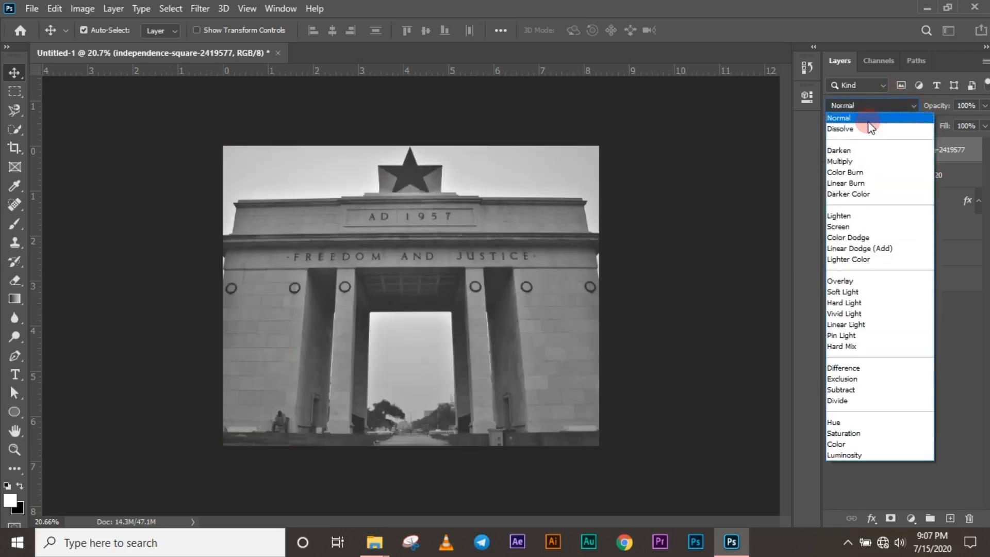
click(872, 117)
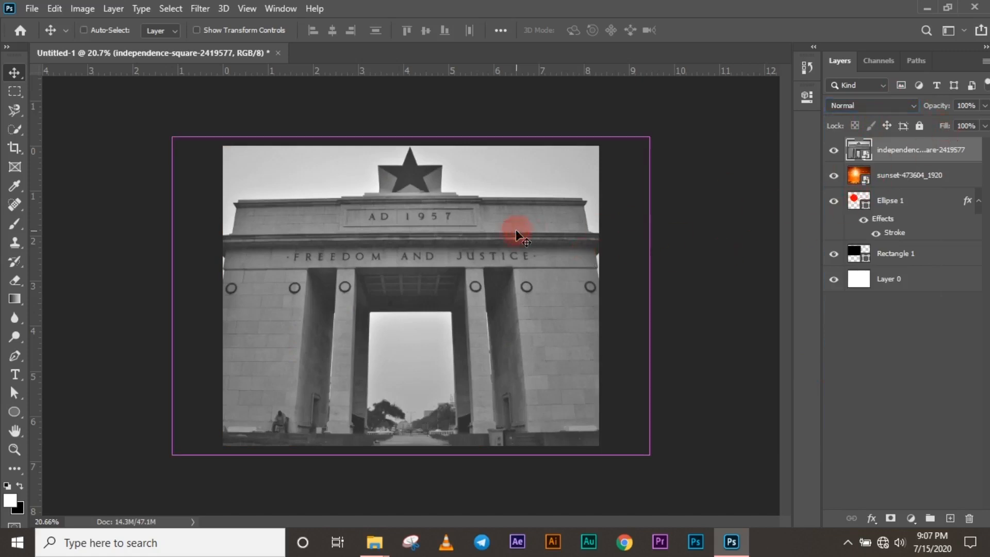
key(ctrl+t)
drag(651, 453, 570, 405)
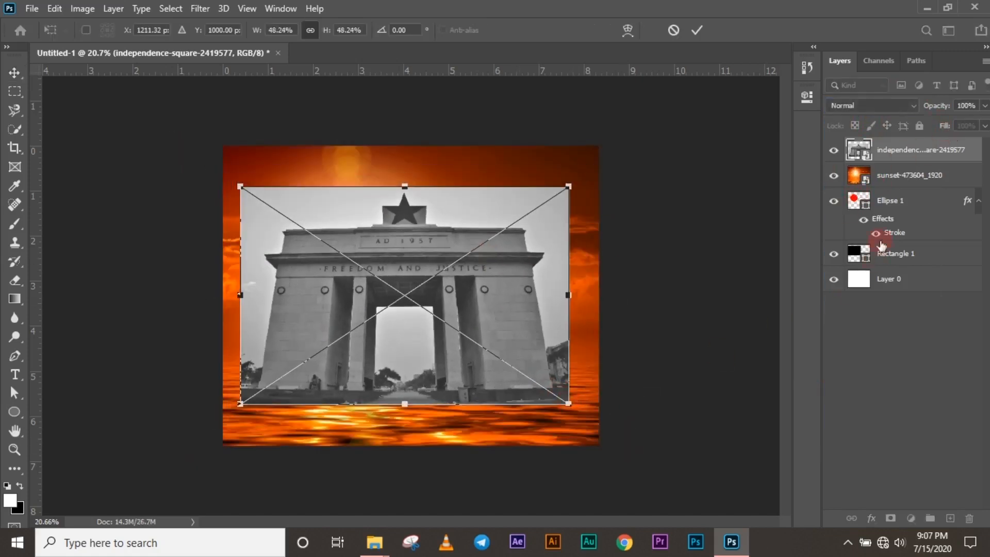
- Commit the resized monument photo and hide the sunset-473604_1920 layer
click(835, 178)
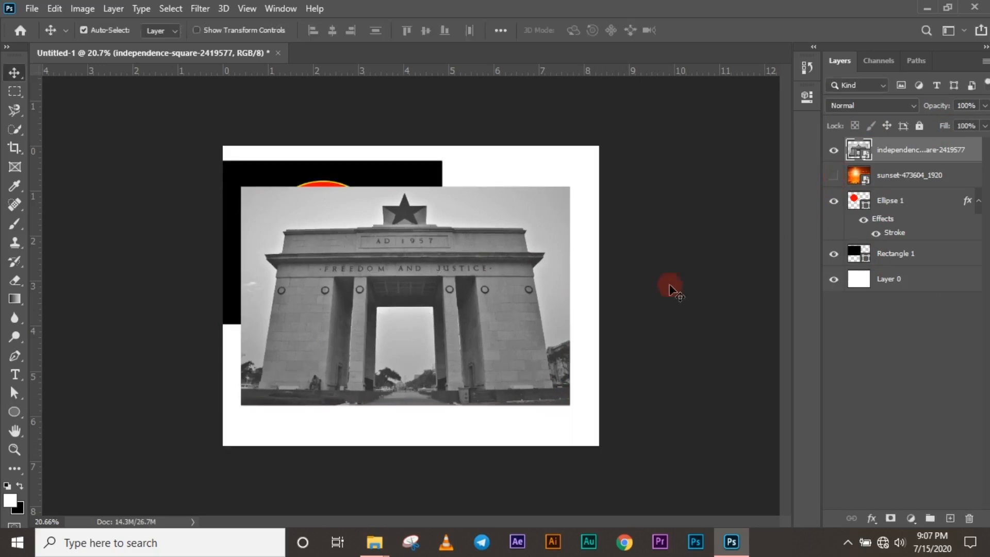
key(ctrl+plus)
key(ctrl+plus)
scroll(367, 253, up, 2)
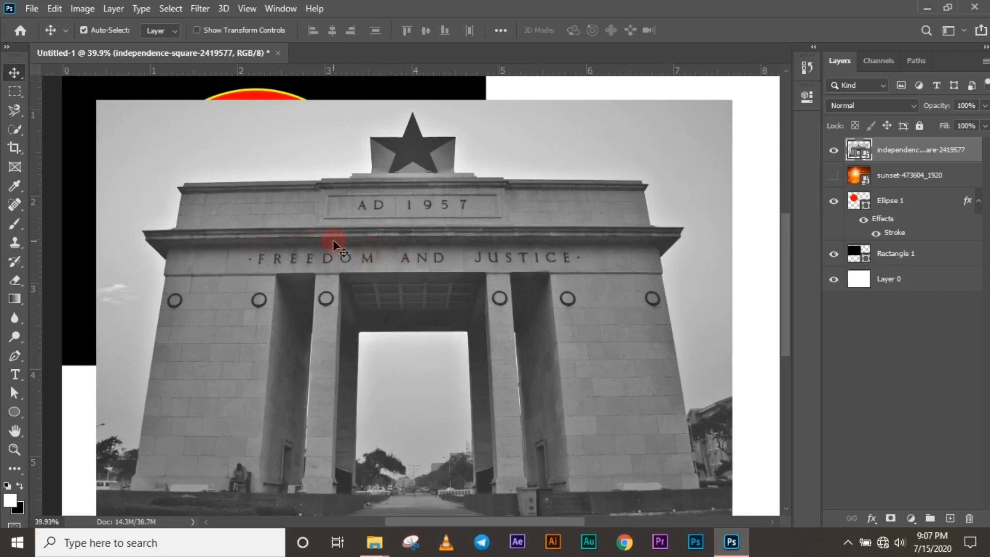
scroll(305, 233, down, 1)
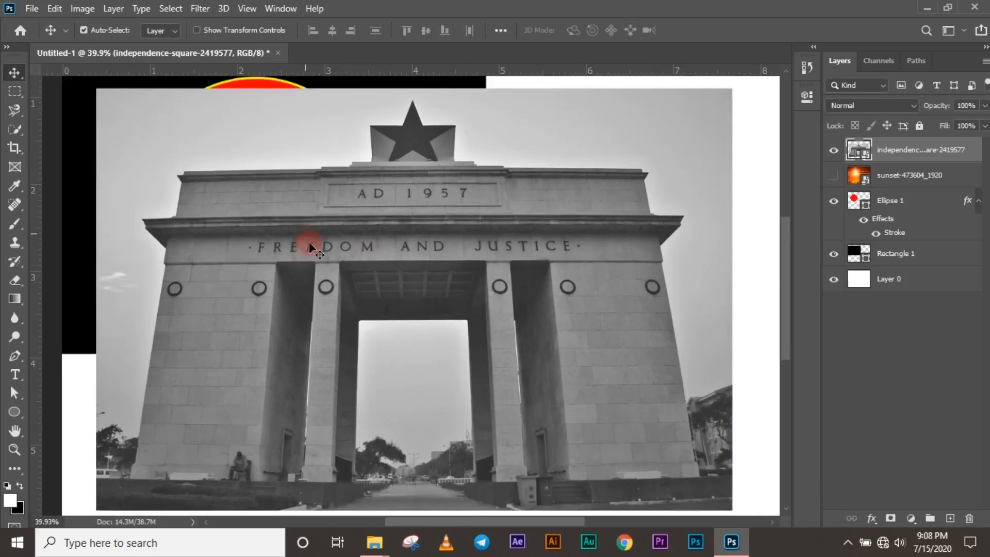
- Look through the variants of the Lasso tool and the Quick Selection tool group
click(16, 111)
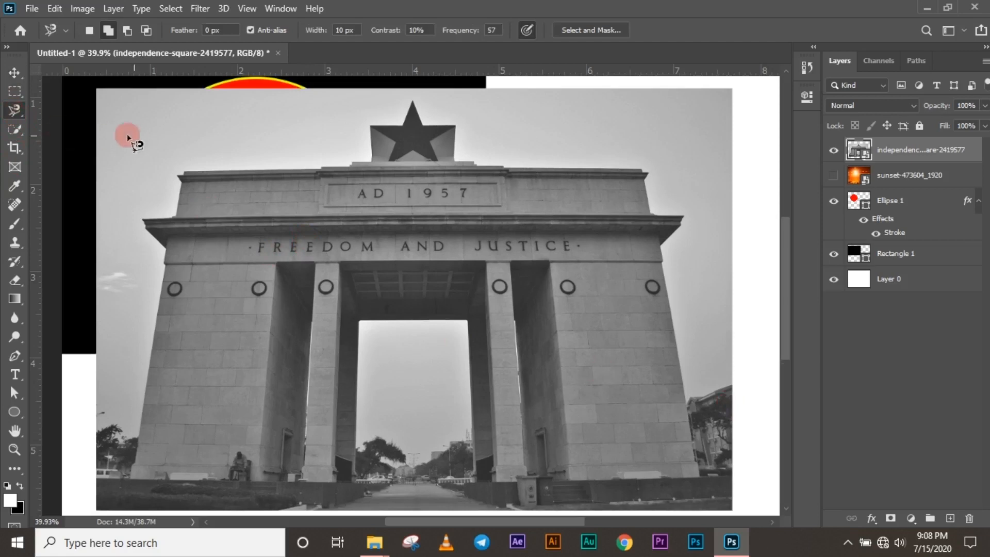
right_click(17, 109)
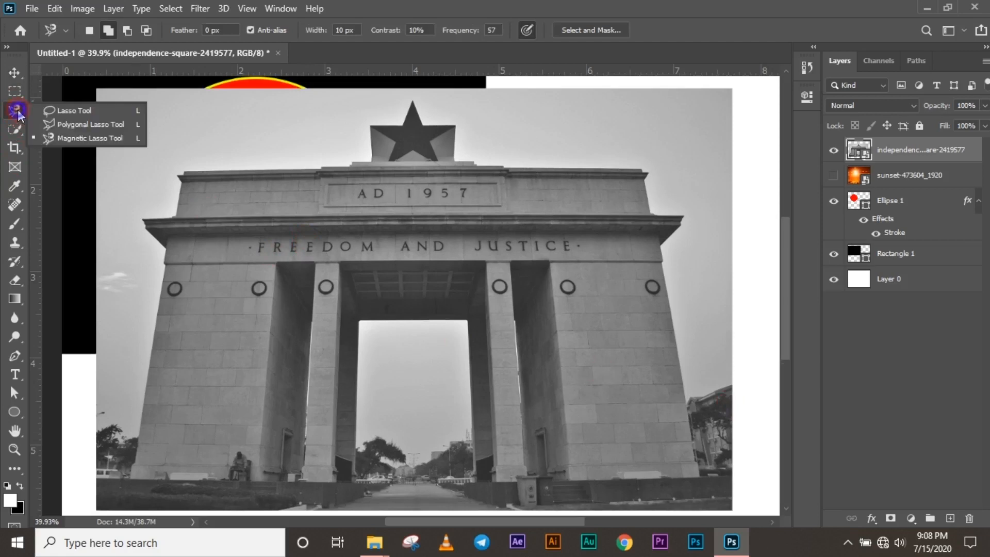
click(48, 111)
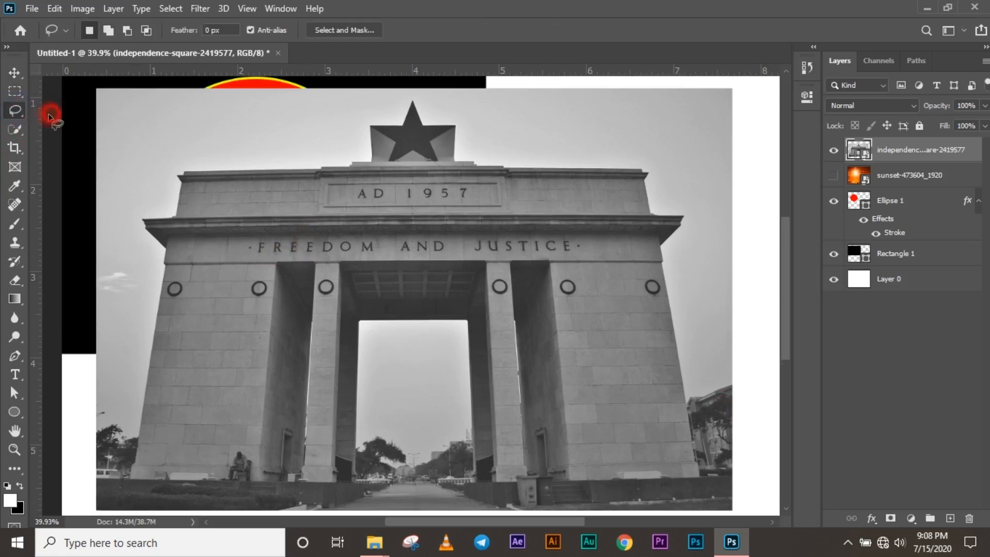
click(14, 132)
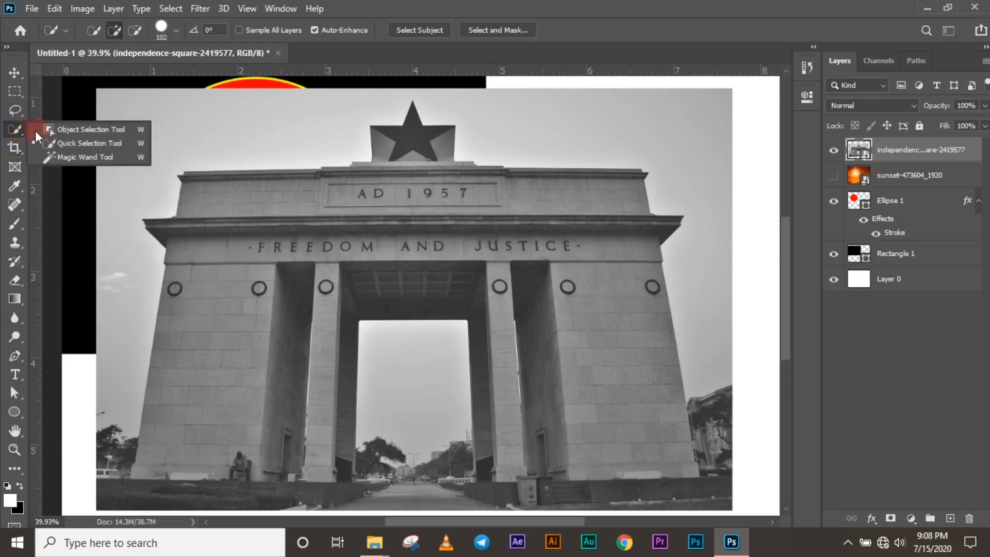
click(16, 110)
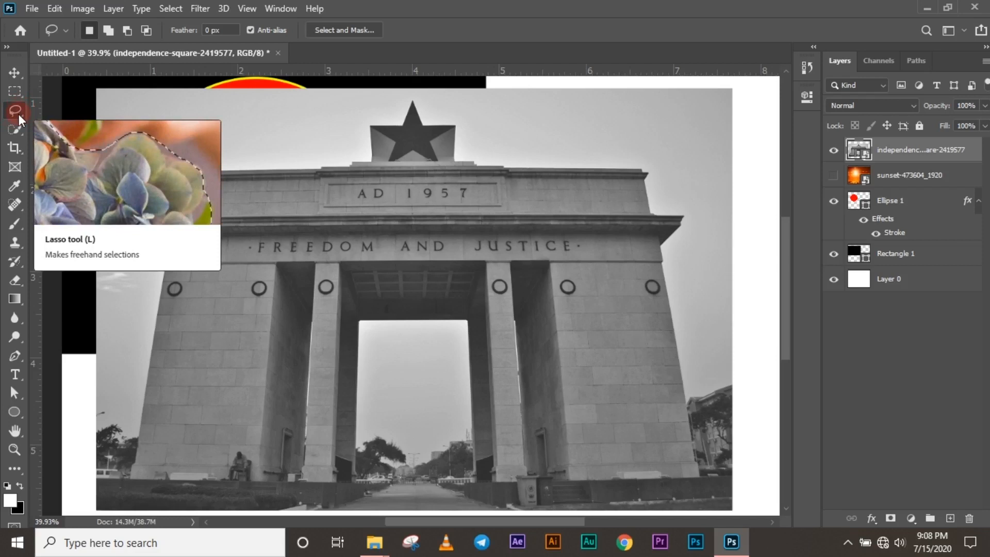
- Try the Polygonal Lasso Tool on a small patch of sky above the monument's left corner, and deselect
right_click(19, 114)
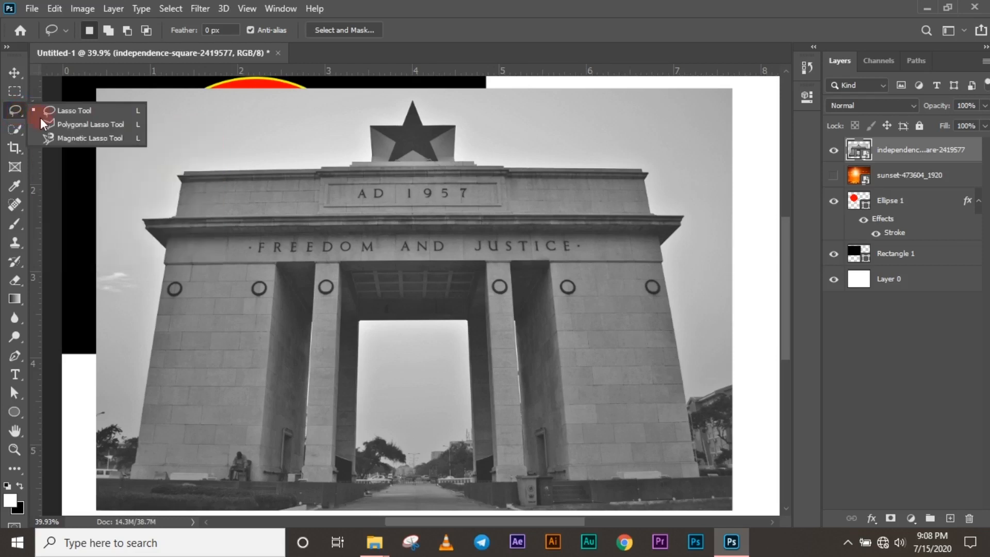
click(82, 125)
click(167, 126)
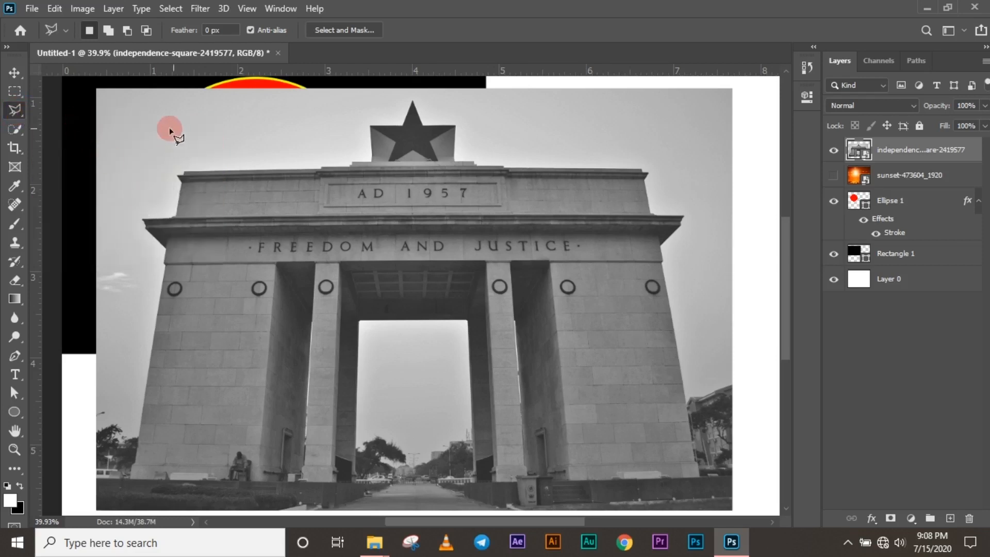
click(296, 176)
click(215, 108)
click(162, 115)
click(167, 127)
right_click(165, 160)
click(171, 132)
key(ctrl+d)
- Trace the monument and its base with the Magnetic Lasso Tool, and add a layer mask from the selection to cut away the sky
right_click(21, 107)
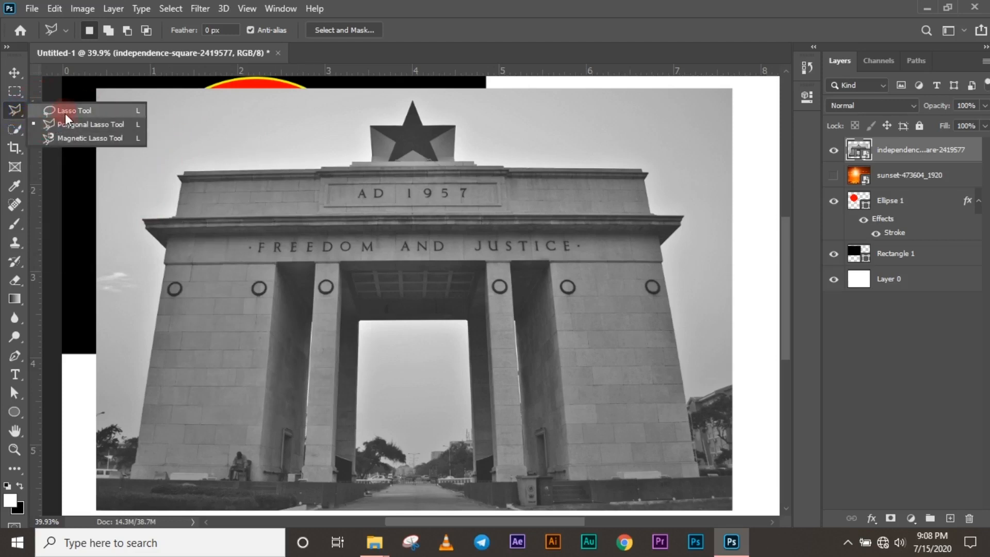
click(72, 138)
mouse_move(180, 181)
mouse_down()
mouse_move(179, 214)
mouse_move(138, 224)
mouse_move(161, 265)
mouse_move(159, 319)
mouse_move(131, 481)
mouse_move(91, 482)
mouse_move(110, 517)
mouse_move(227, 510)
mouse_move(259, 524)
mouse_move(294, 486)
mouse_move(284, 464)
mouse_move(258, 465)
mouse_move(291, 460)
mouse_move(743, 454)
mouse_move(742, 427)
mouse_move(700, 420)
mouse_move(669, 233)
mouse_move(666, 192)
mouse_move(686, 173)
mouse_move(651, 163)
mouse_move(642, 119)
mouse_move(465, 110)
mouse_move(464, 76)
mouse_move(470, 115)
mouse_move(413, 83)
mouse_move(405, 104)
mouse_move(378, 112)
mouse_move(353, 147)
mouse_move(192, 151)
mouse_move(181, 164)
mouse_up()
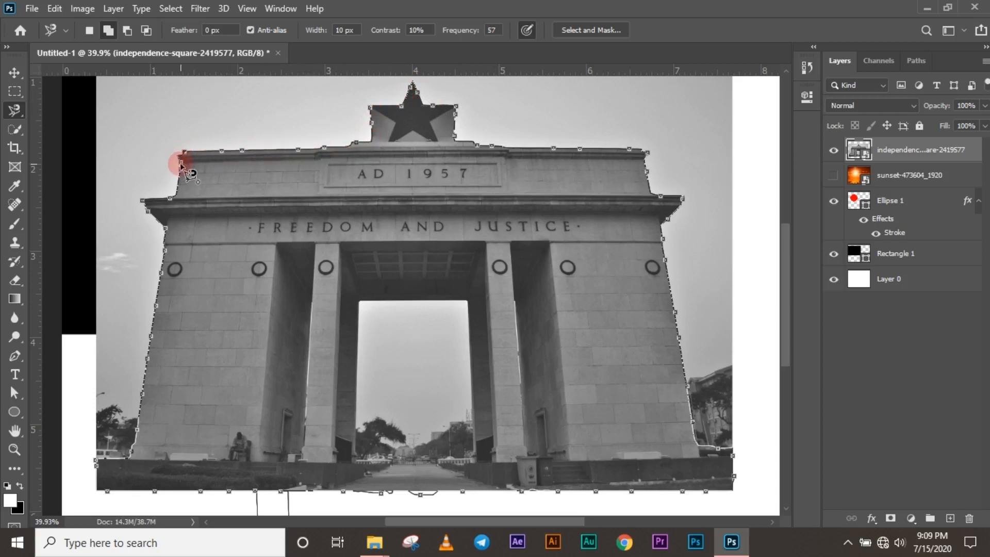
double_click(181, 164)
alt+scroll(363, 298, down, 3)
alt+scroll(364, 298, up, 1)
key(shift)
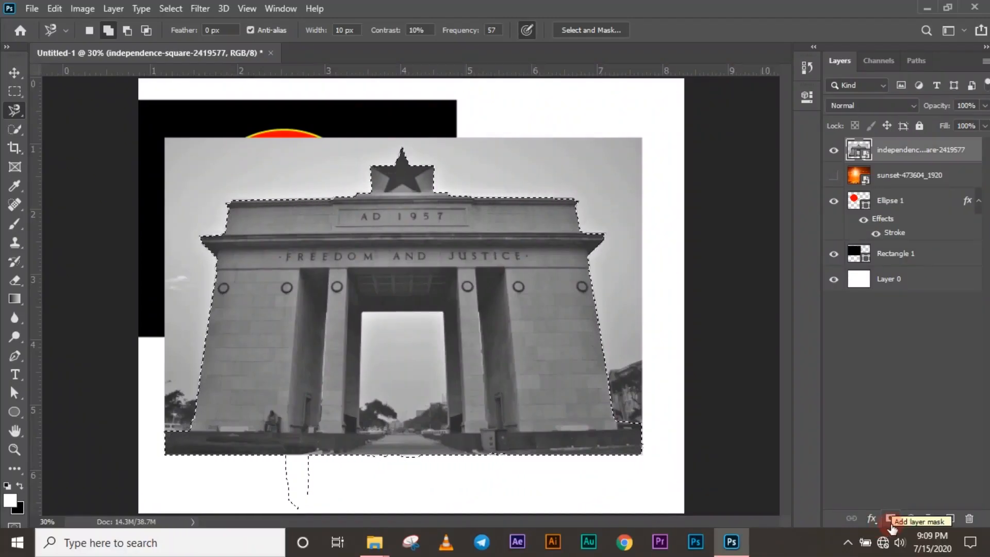
click(891, 519)
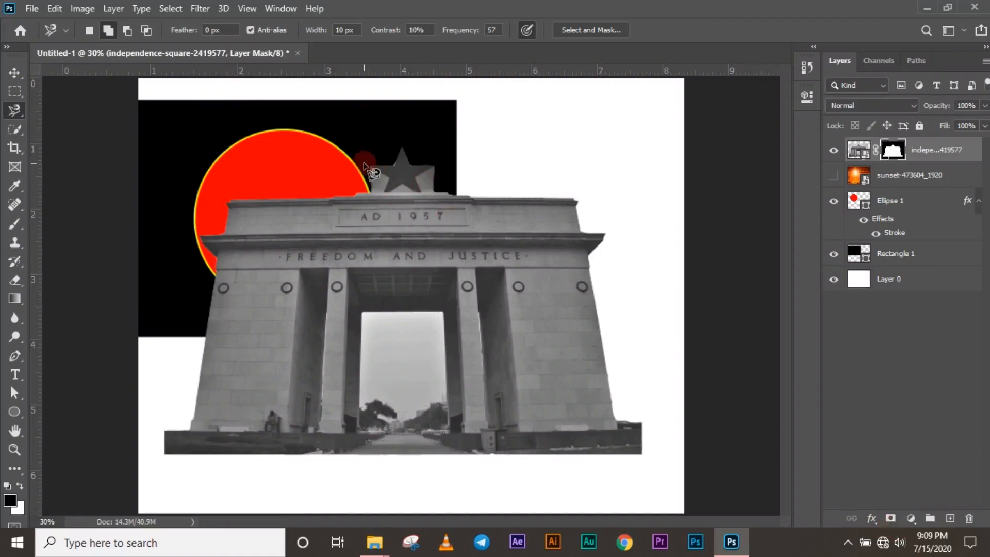
- Hide the Rectangle 1 and Ellipse 1 layers
key(v)
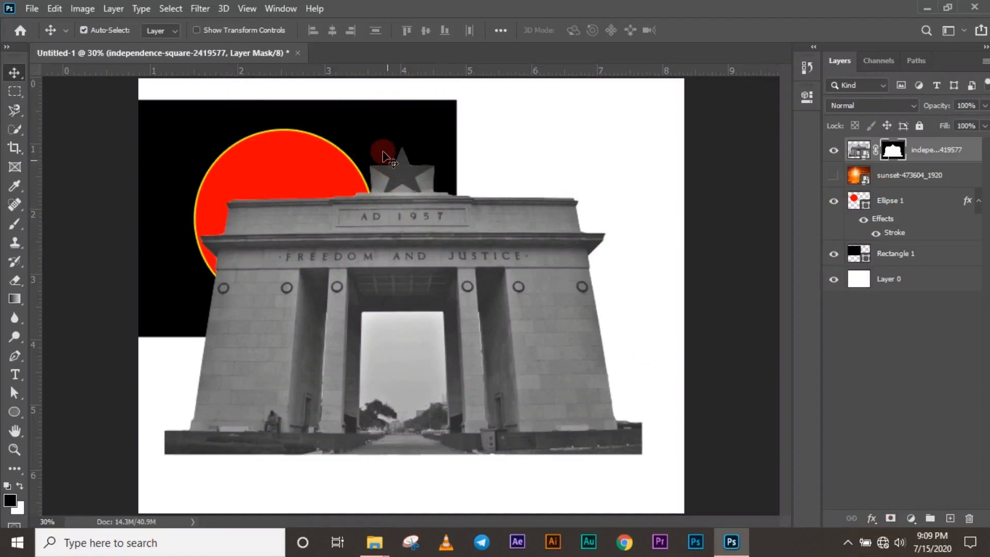
click(854, 252)
click(834, 254)
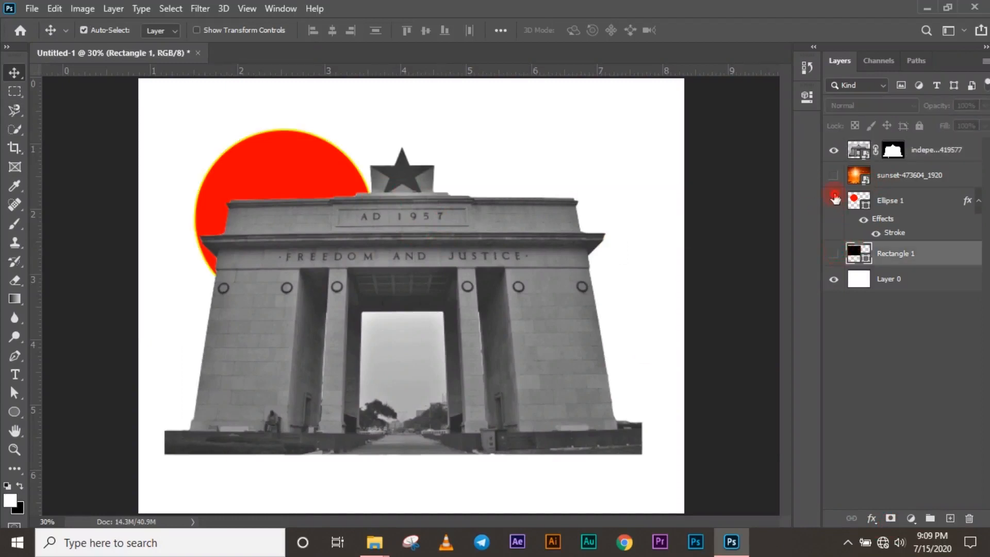
click(834, 200)
- Scale the masked monument to 119.97%, positioned across the upper part of the canvas, and hide Layer 0
click(534, 267)
drag(533, 247, 528, 233)
key(ctrl+t)
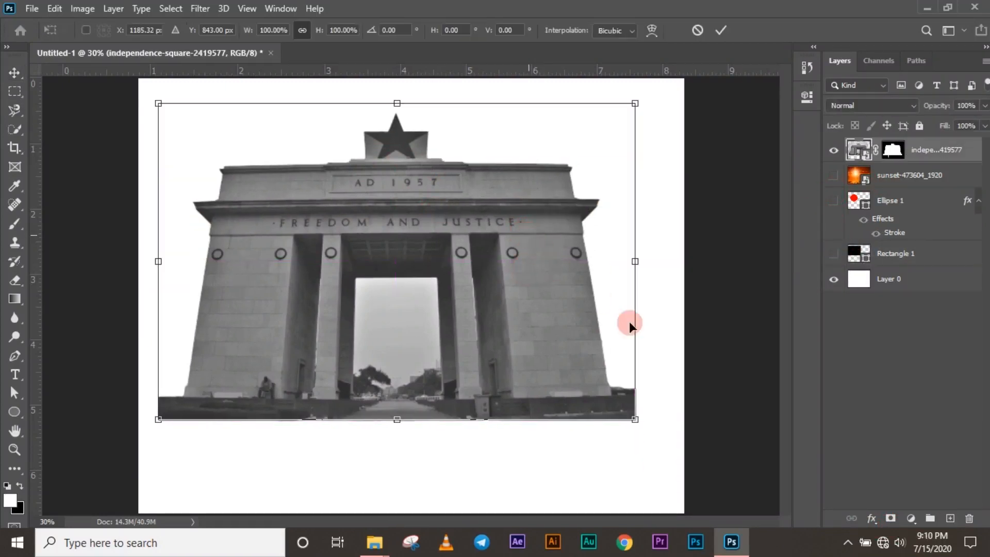
drag(637, 421, 685, 454)
scroll(530, 332, down, 4)
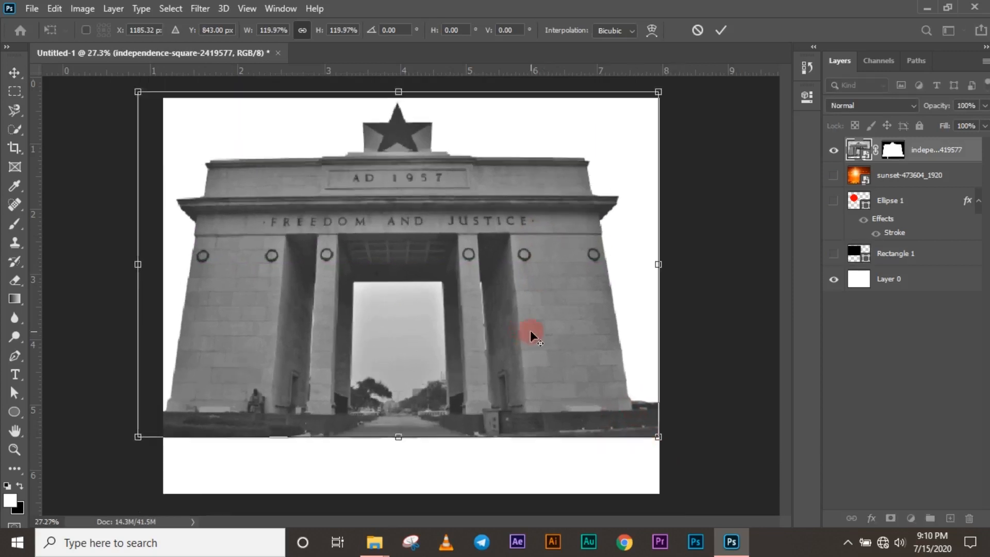
scroll(495, 320, up, 1)
drag(471, 275, 477, 298)
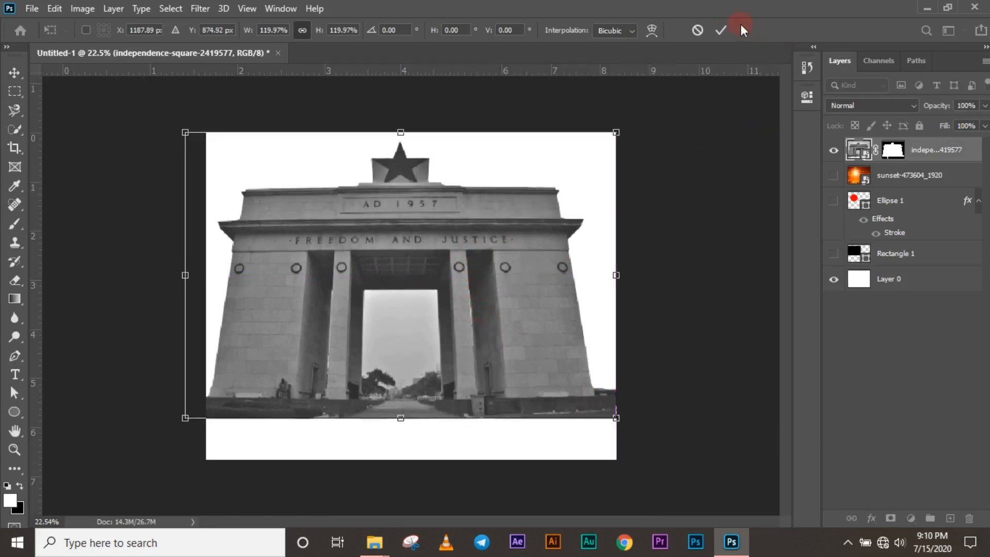
click(721, 29)
click(832, 283)
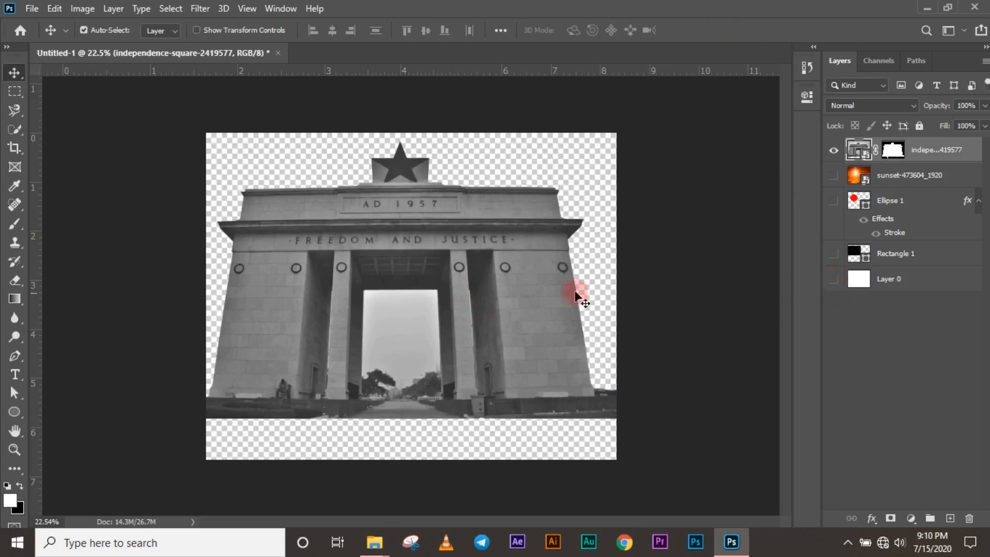
- Load the monument's layer mask as a selection, and undo the last changes
ctrl+click(895, 151)
key(ctrl+z)
key(ctrl+z)
key(ctrl+z)
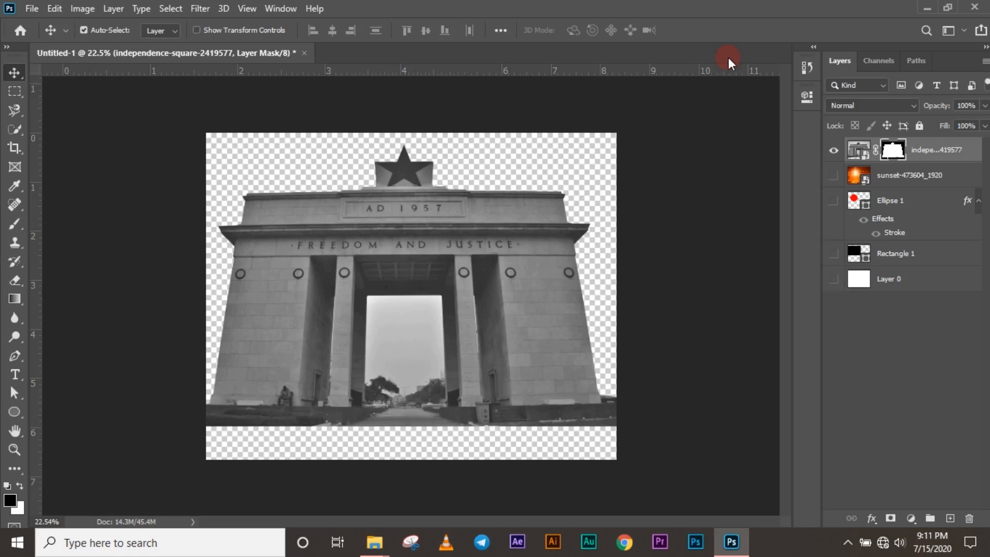
- View the black foreground color in the Color Picker and close it without choosing a new color
click(11, 498)
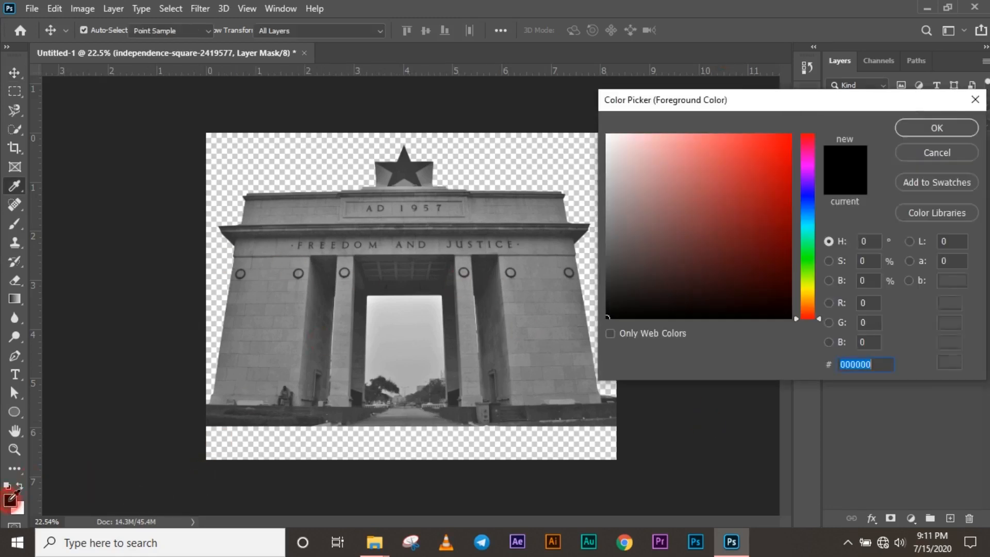
click(916, 160)
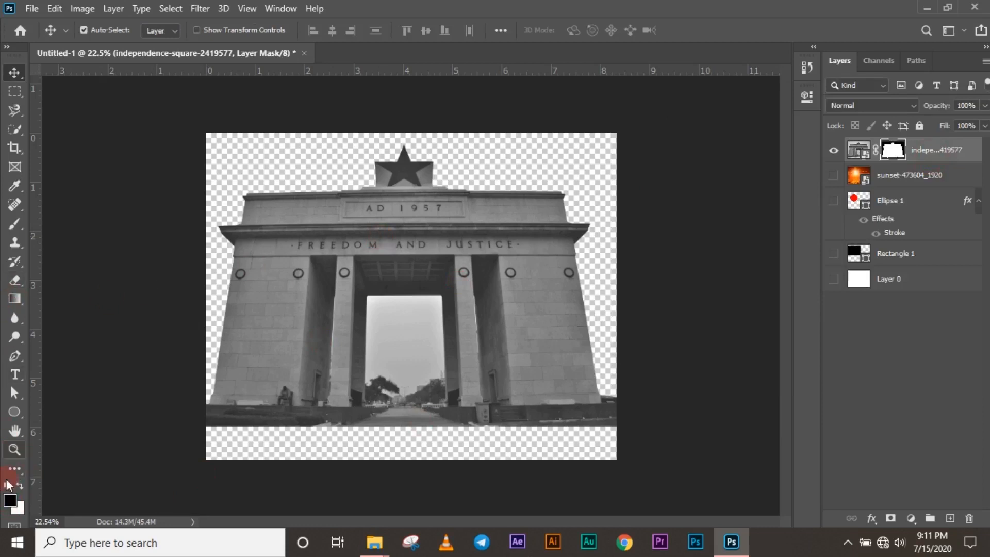
- Hide a vertical strip of the monument's left side by painting its layer mask black with a 600 px brush, and paint it back in white
key(b)
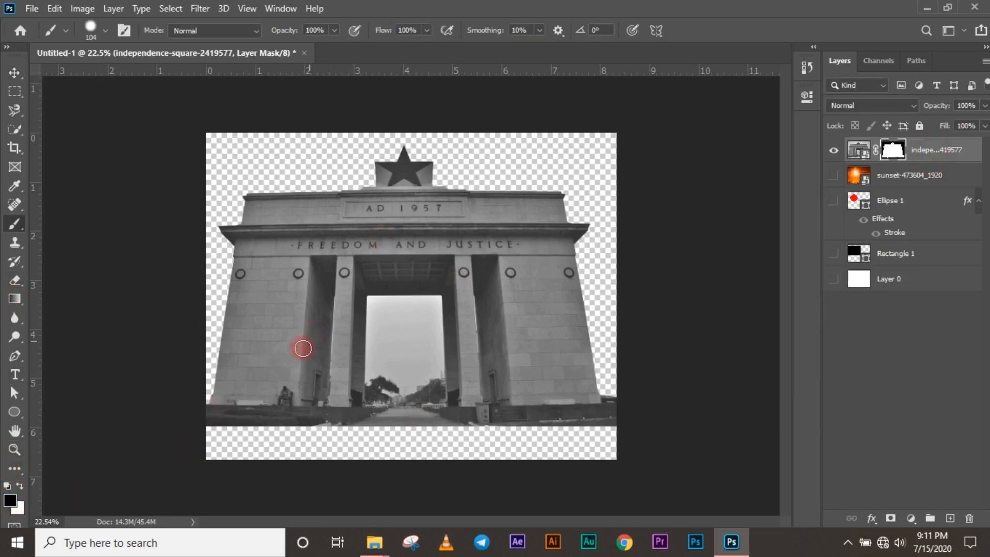
key(bracketright)
key(bracketright)
key(bracketright)
key(bracketright)
key(bracketright)
key(bracketright)
key(bracketright)
key(bracketright)
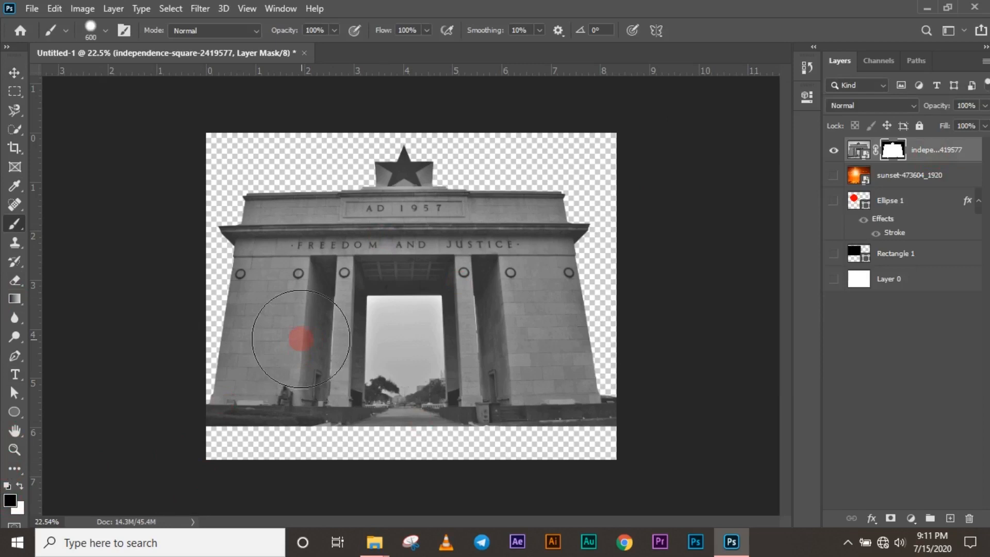
key(d)
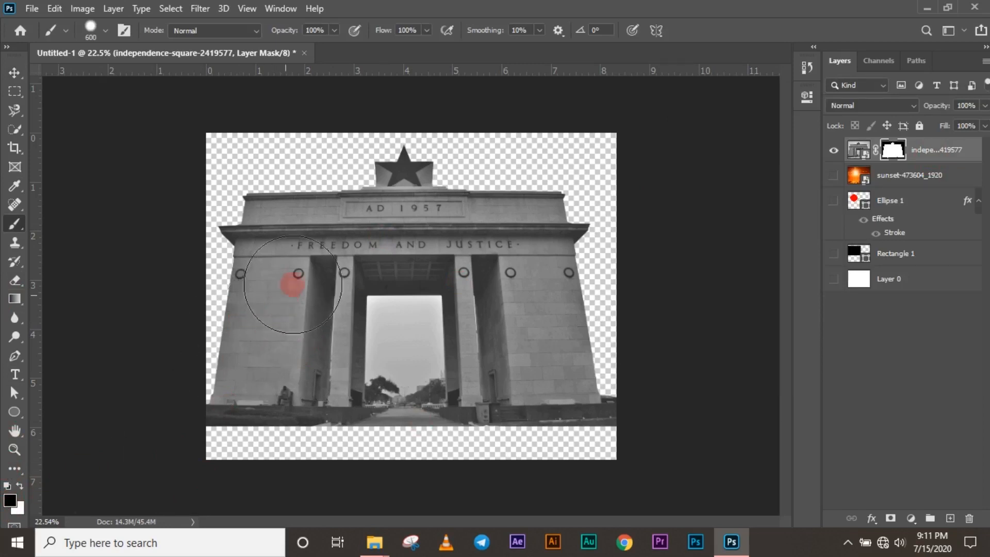
drag(289, 278, 296, 161)
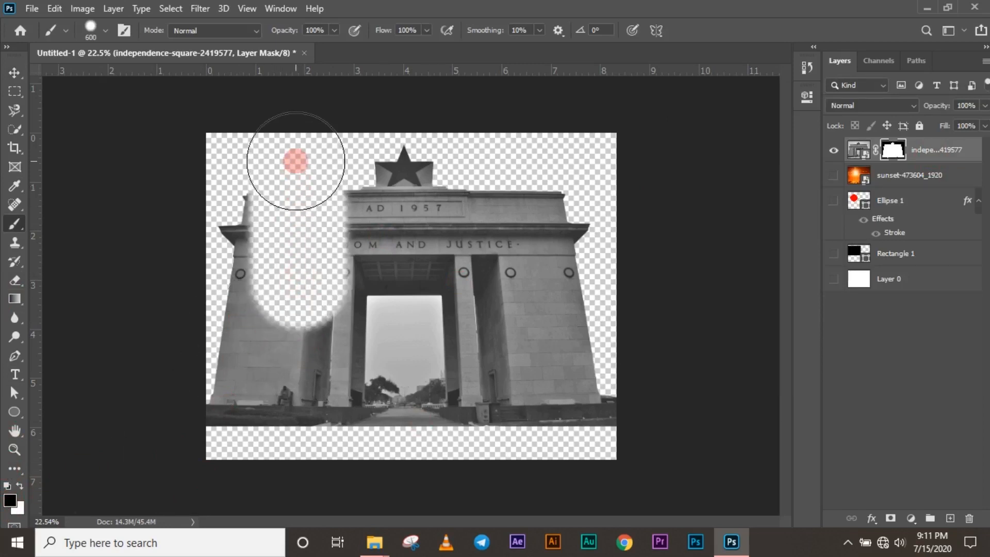
key(x)
drag(294, 166, 345, 324)
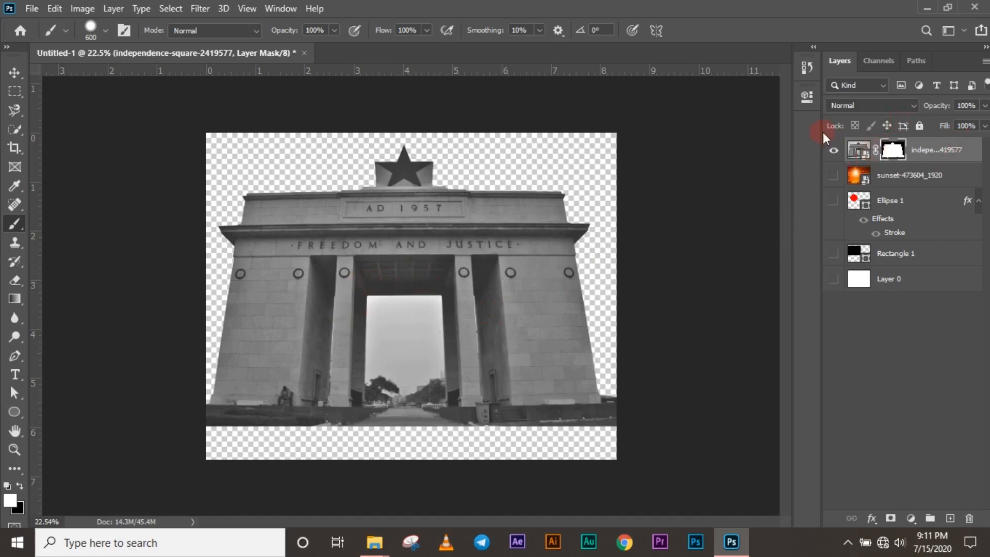
- Paint white over the monument's entire layer mask with a 600 px brush to reveal the photo's sky and surroundings
key(v)
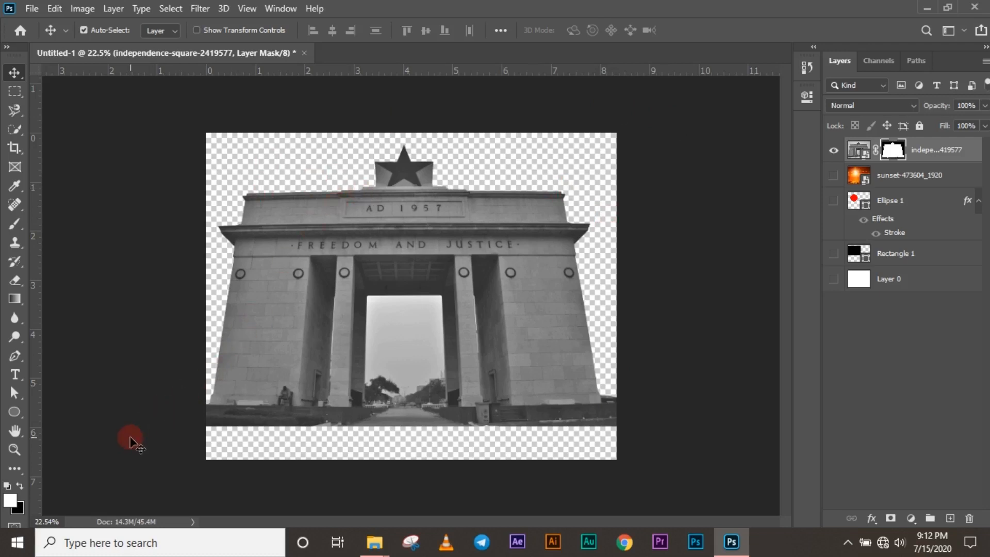
key(b)
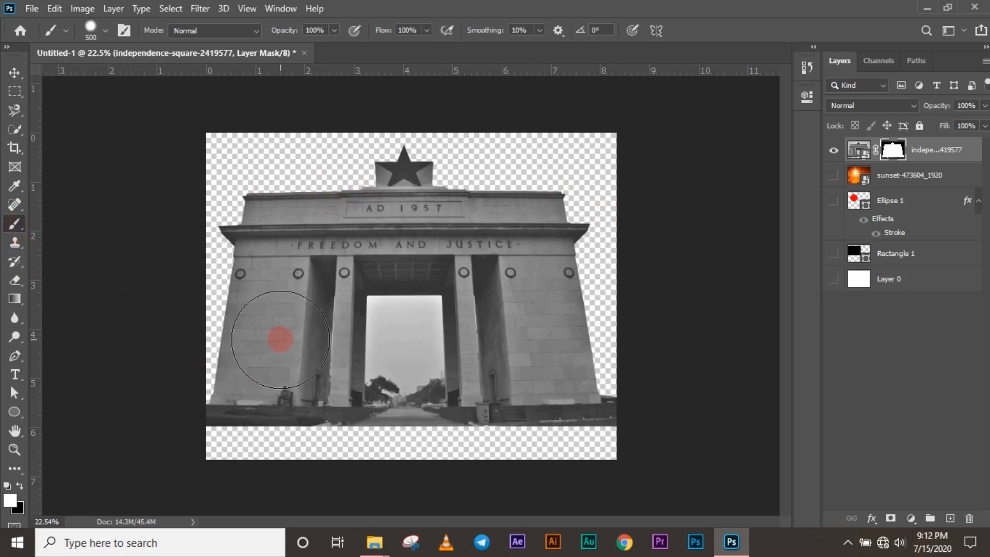
key(bracketright)
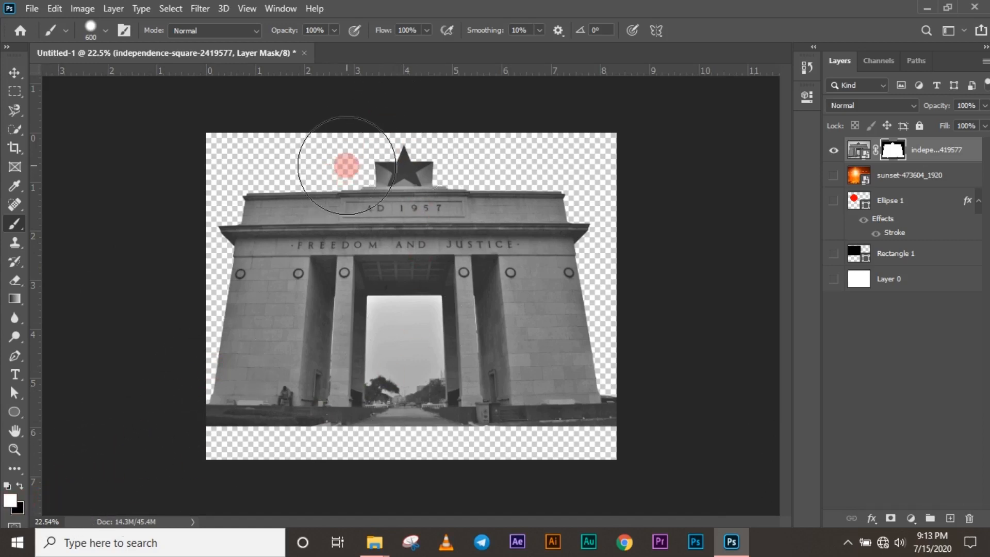
mouse_move(346, 166)
mouse_down()
mouse_move(236, 163)
mouse_move(314, 153)
mouse_move(555, 161)
mouse_move(521, 172)
mouse_move(607, 308)
mouse_move(593, 449)
mouse_move(287, 122)
mouse_move(170, 369)
mouse_move(409, 326)
mouse_up()
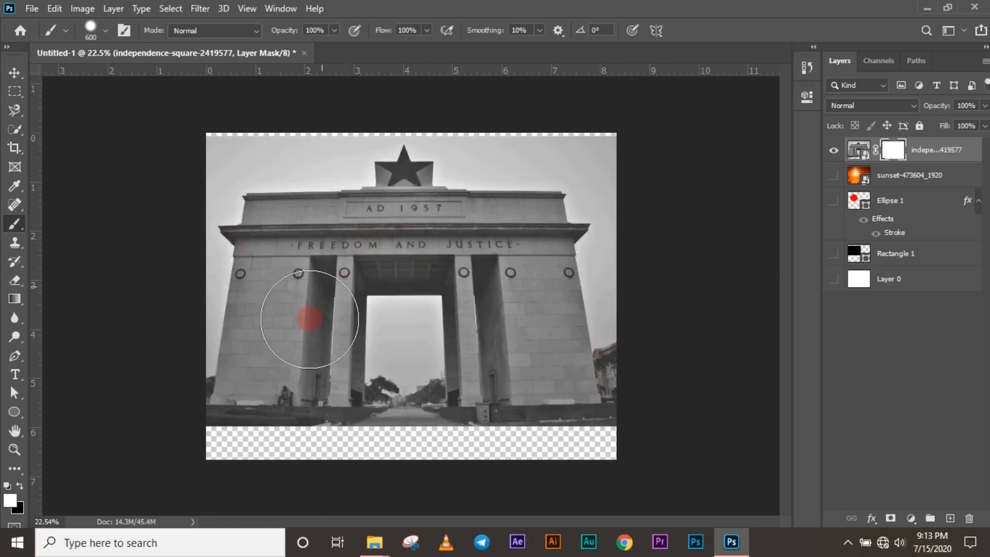
- Paint black on the layer mask around the monument's outer edges to hide them, and reveal the area again with white
click(897, 151)
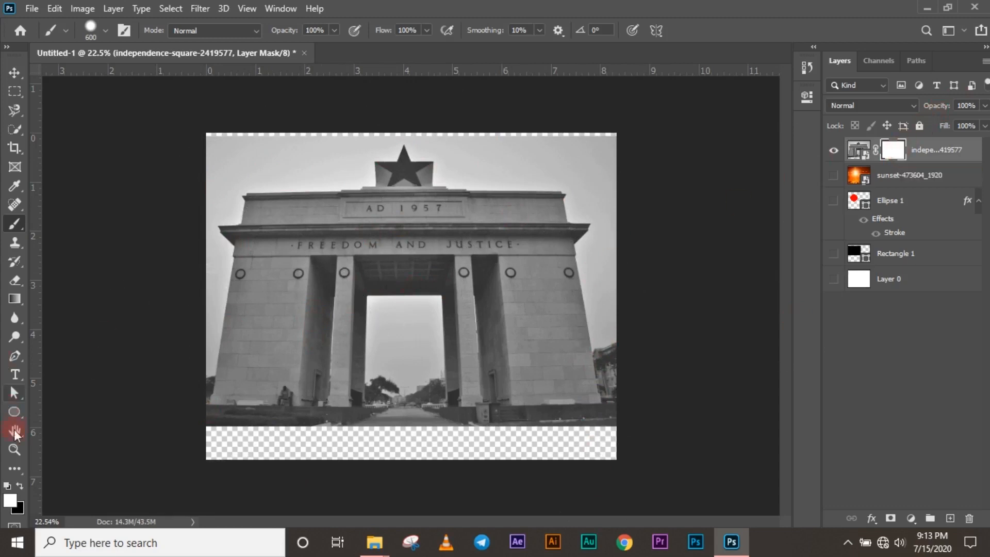
click(8, 485)
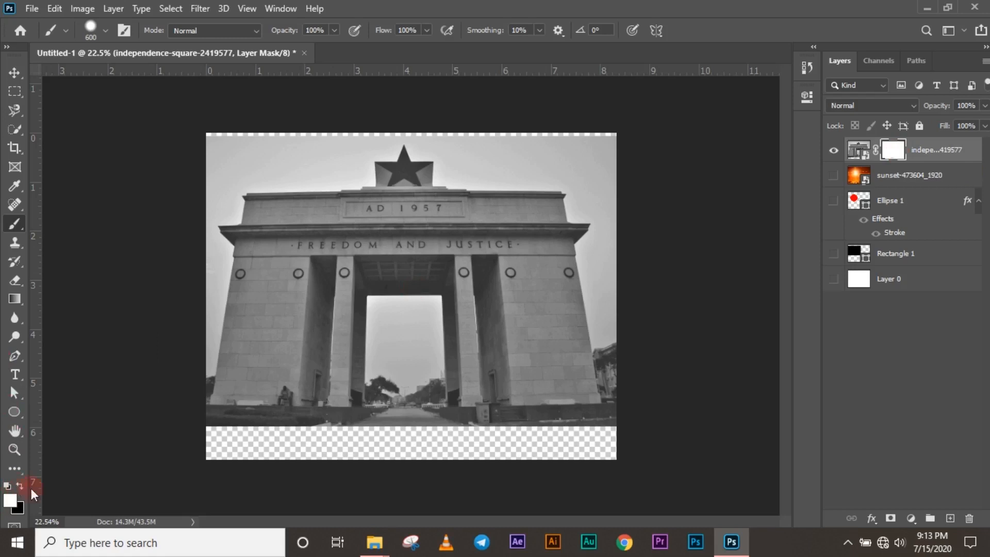
key(x)
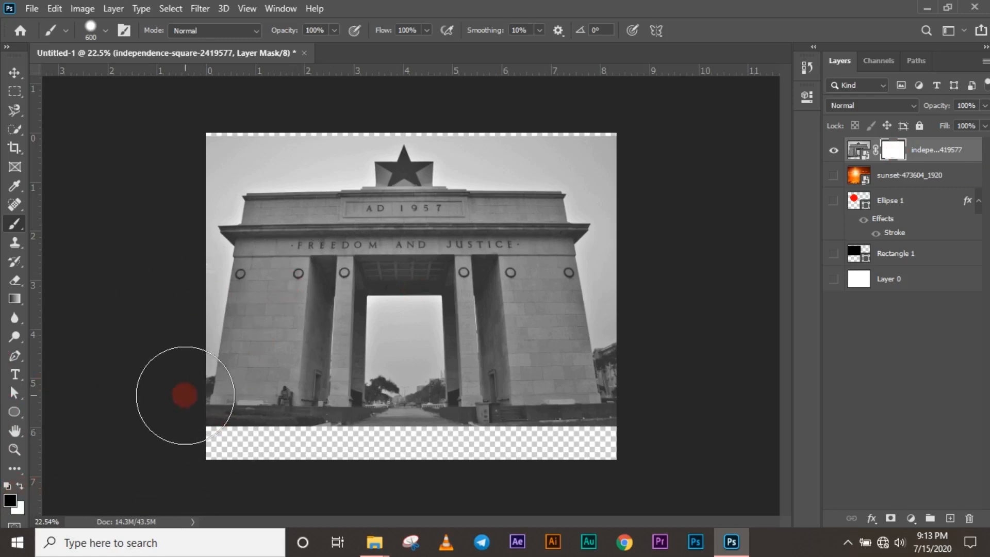
click(20, 486)
click(20, 486)
mouse_move(315, 167)
mouse_down()
mouse_move(292, 167)
mouse_move(256, 189)
mouse_move(235, 222)
mouse_move(233, 426)
mouse_move(234, 148)
mouse_move(250, 130)
mouse_move(626, 149)
mouse_move(630, 386)
mouse_move(579, 454)
mouse_move(210, 427)
mouse_up()
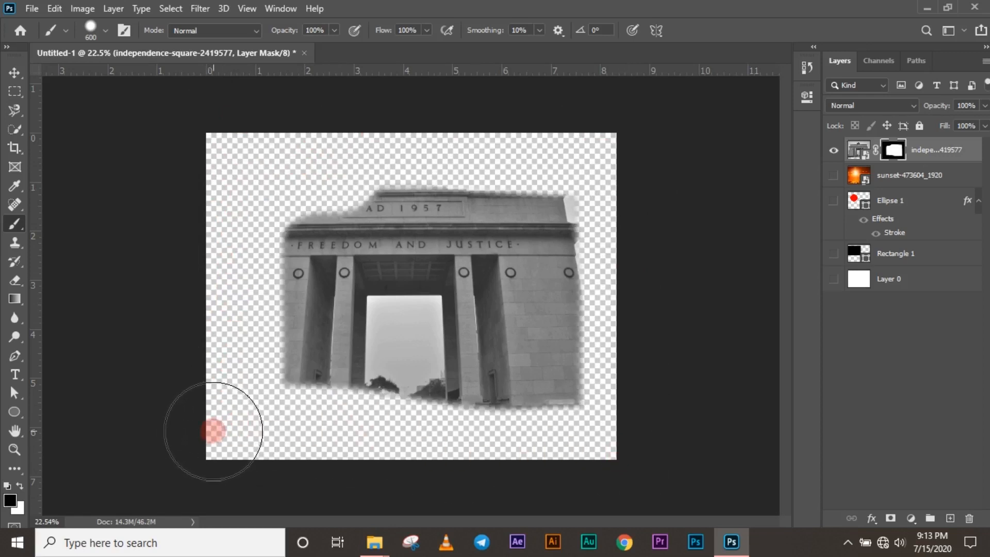
key(x)
mouse_move(263, 442)
mouse_down()
mouse_move(548, 430)
mouse_move(307, 427)
mouse_move(259, 409)
mouse_move(289, 162)
mouse_move(208, 211)
mouse_move(188, 356)
mouse_move(271, 151)
mouse_move(459, 34)
mouse_move(202, 88)
mouse_move(487, 181)
mouse_move(432, 228)
mouse_move(587, 294)
mouse_move(637, 129)
mouse_move(597, 259)
mouse_move(566, 287)
mouse_move(612, 150)
mouse_move(275, 206)
mouse_move(249, 257)
mouse_move(207, 295)
mouse_move(272, 296)
mouse_up()
- Scale the monument photo down to about half its width and apply the transform
key(ctrl+t)
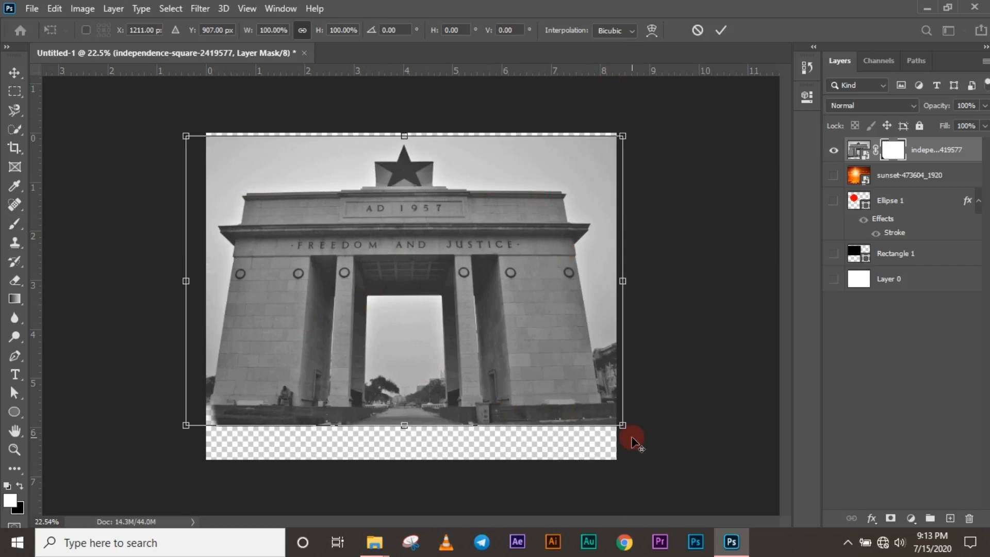
drag(624, 426, 516, 363)
mouse_move(432, 317)
mouse_down()
mouse_move(429, 333)
mouse_move(432, 316)
mouse_up()
click(720, 30)
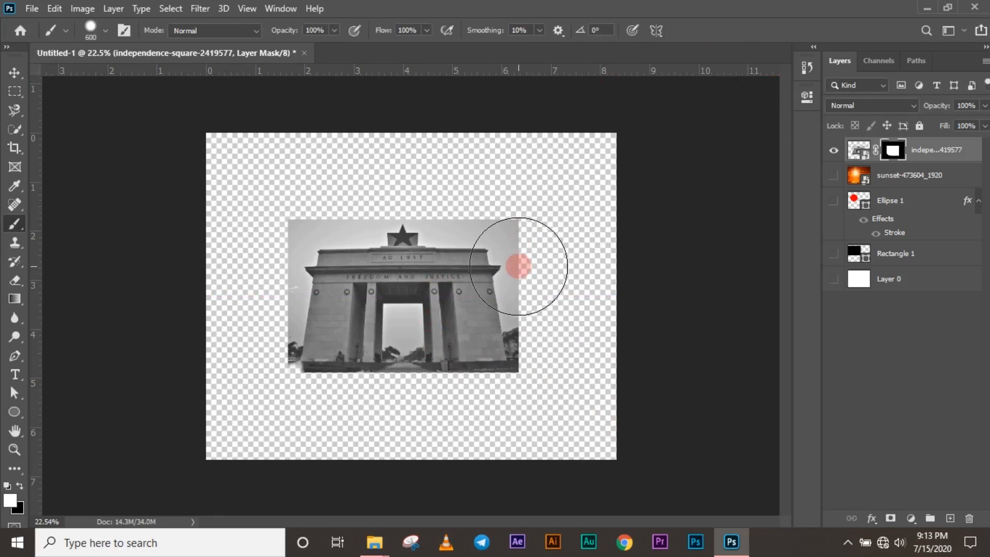
- Scale the monument photo up to 184.71% and center it on the canvas at X 1250 px, Y 1000 px
click(14, 73)
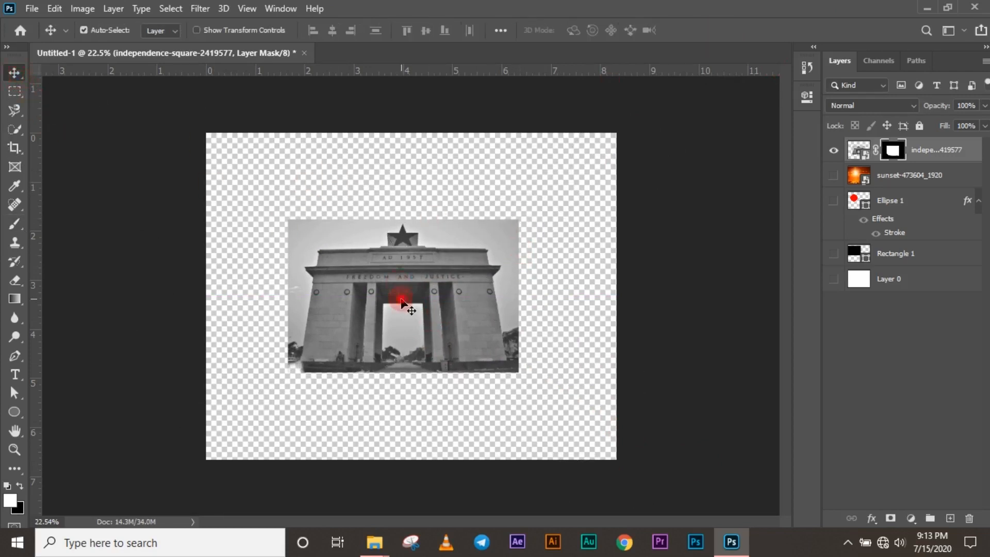
key(ctrl+t)
drag(518, 372, 615, 436)
drag(515, 361, 524, 362)
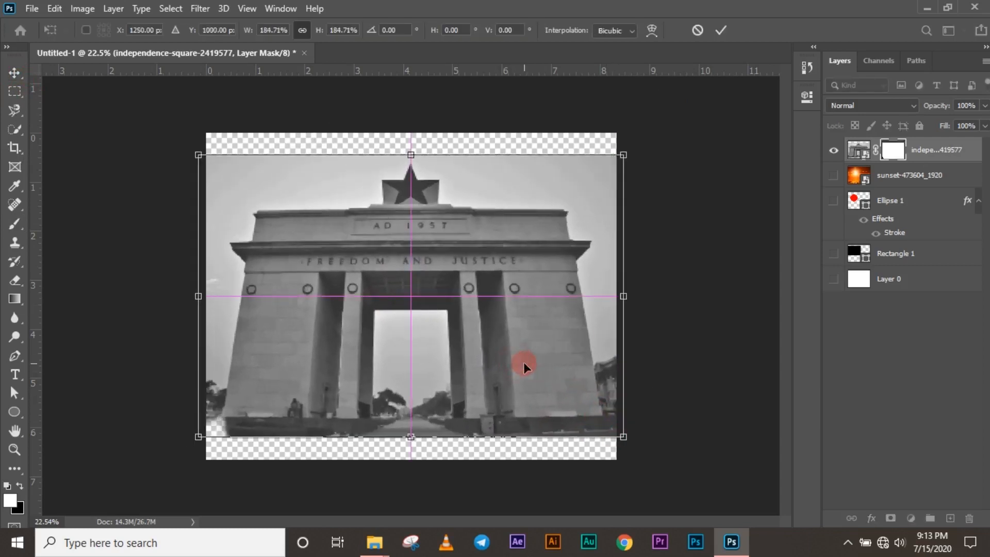
click(722, 32)
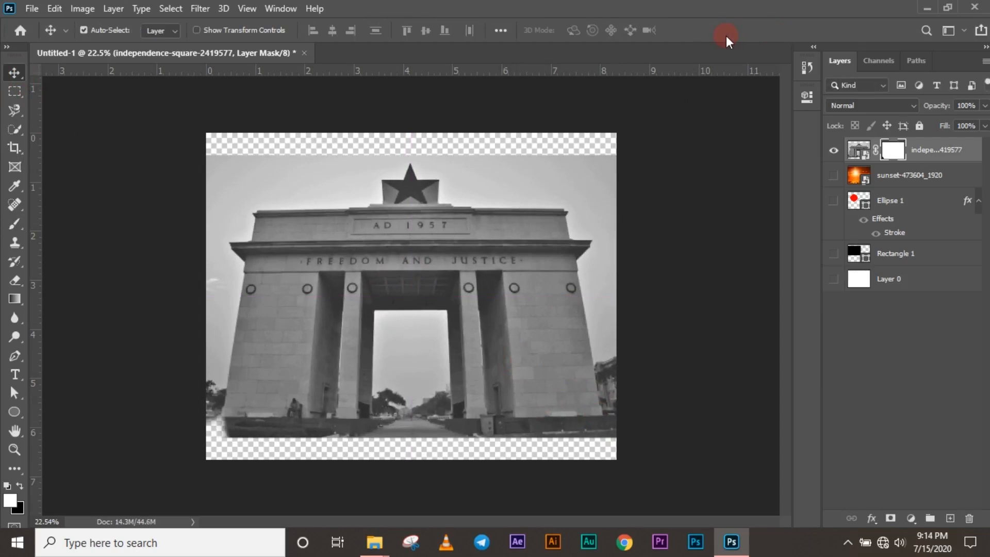
- Delete the masked monument layer and show the sunset-473604_1920 layer
click(926, 151)
click(896, 153)
key(Delete)
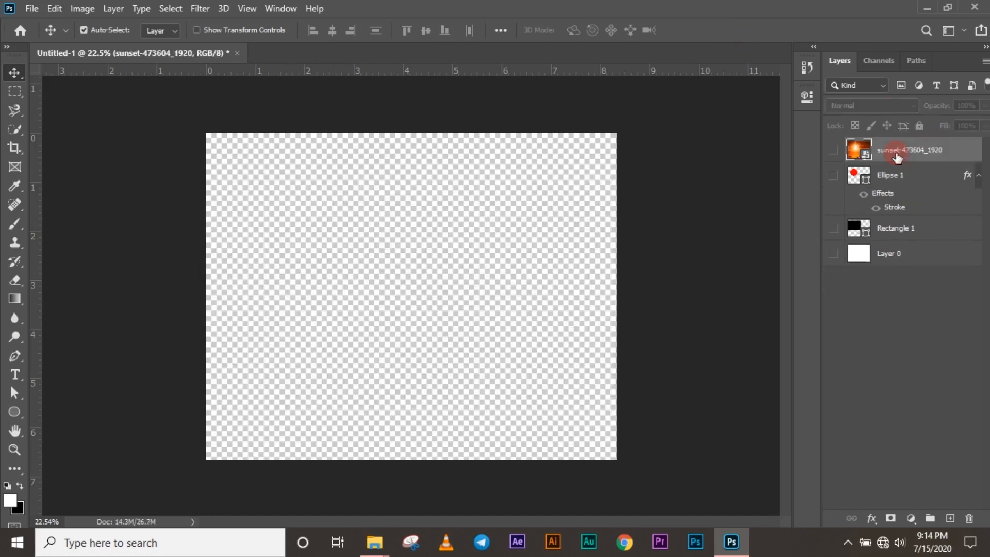
click(835, 150)
- Place independence-square-2419577.jpg from the desktop into the Untitled-1 document above the sunset layer
key(super+d)
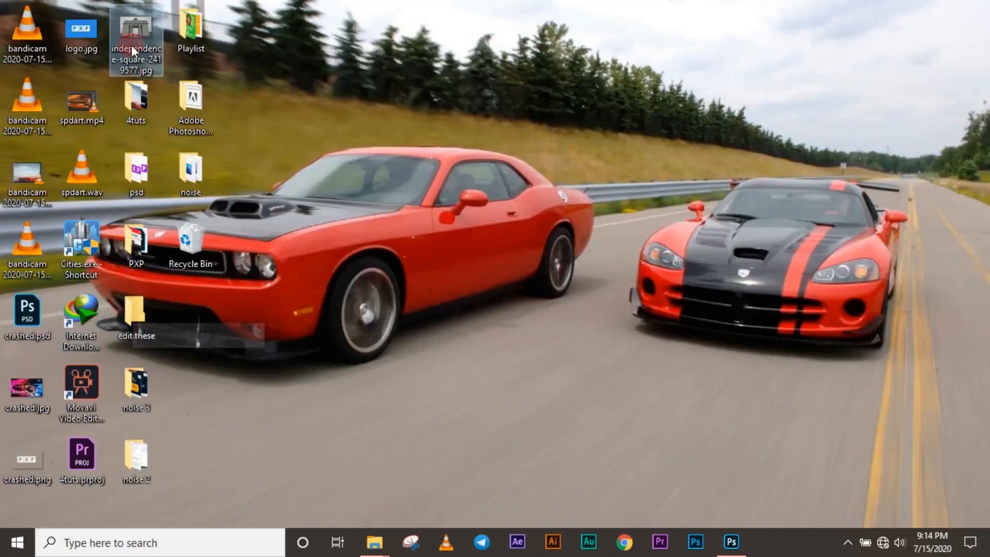
drag(726, 541, 439, 274)
key(Return)
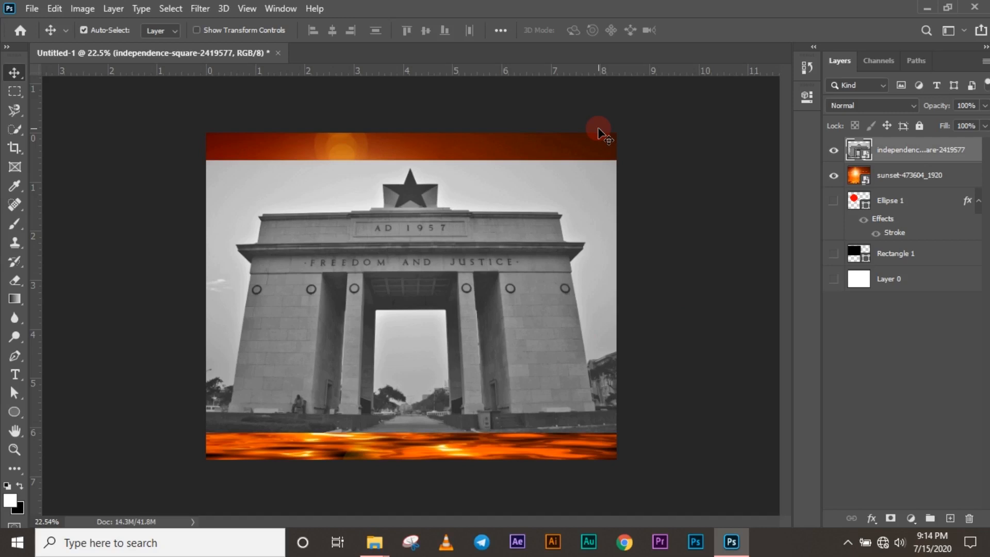
- Open the contents of the independence-square-2419577 smart object for editing
click(888, 150)
drag(908, 152, 906, 195)
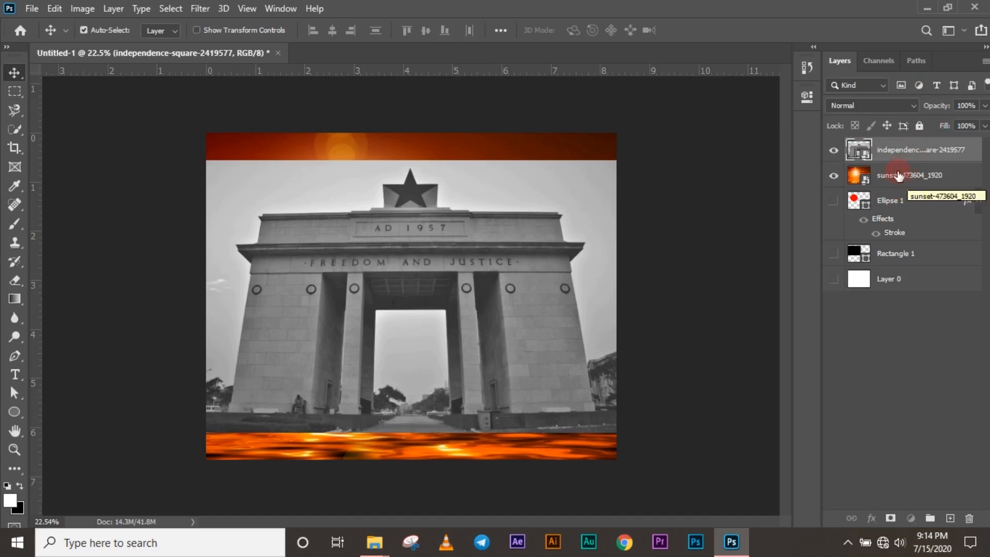
double_click(868, 155)
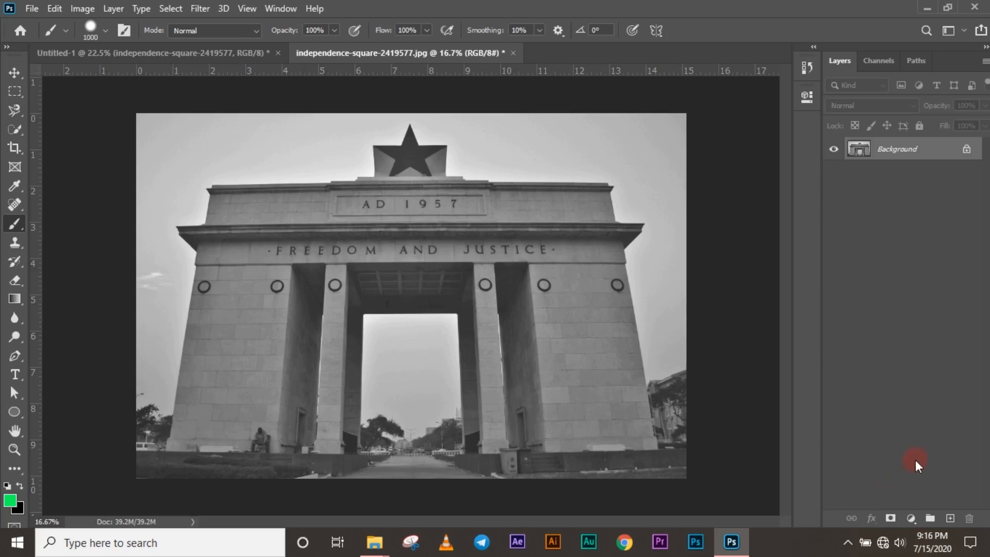
- Add a new layer above the Background and paint a red (ff0000) band across its upper part with a 1000 px brush
click(951, 518)
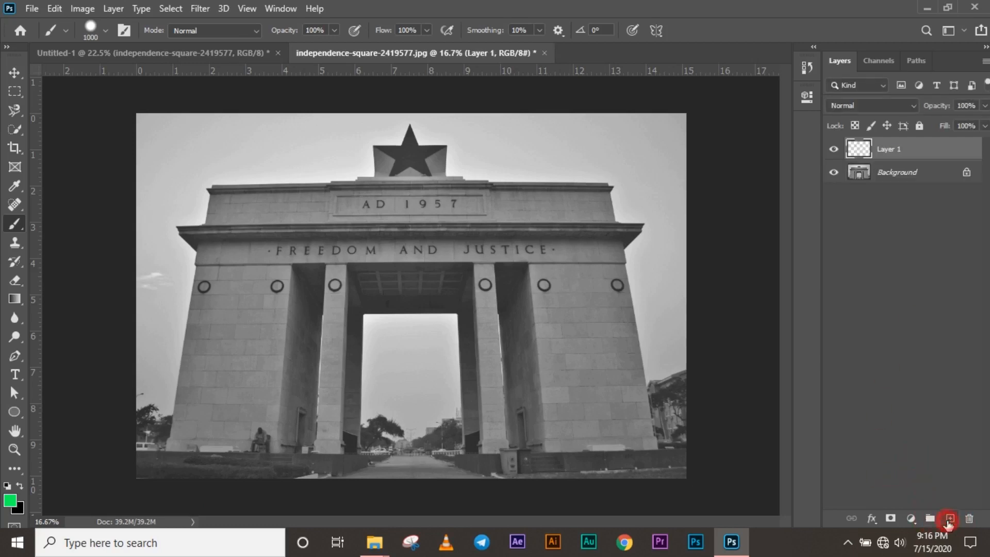
click(9, 500)
drag(807, 295, 809, 317)
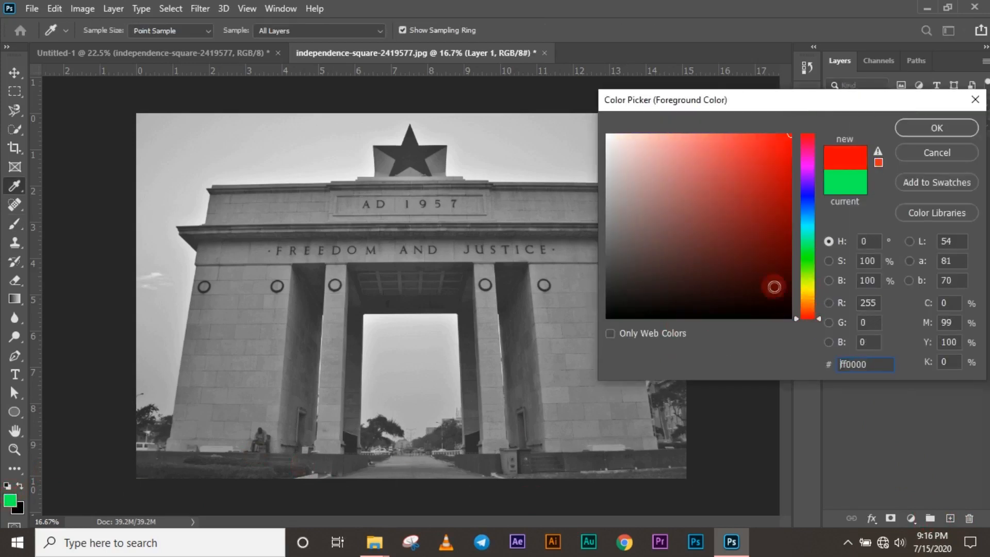
click(942, 127)
mouse_move(642, 153)
mouse_down()
mouse_move(86, 165)
mouse_move(266, 132)
mouse_move(453, 144)
mouse_move(679, 177)
mouse_move(609, 193)
mouse_up()
drag(422, 195, 111, 194)
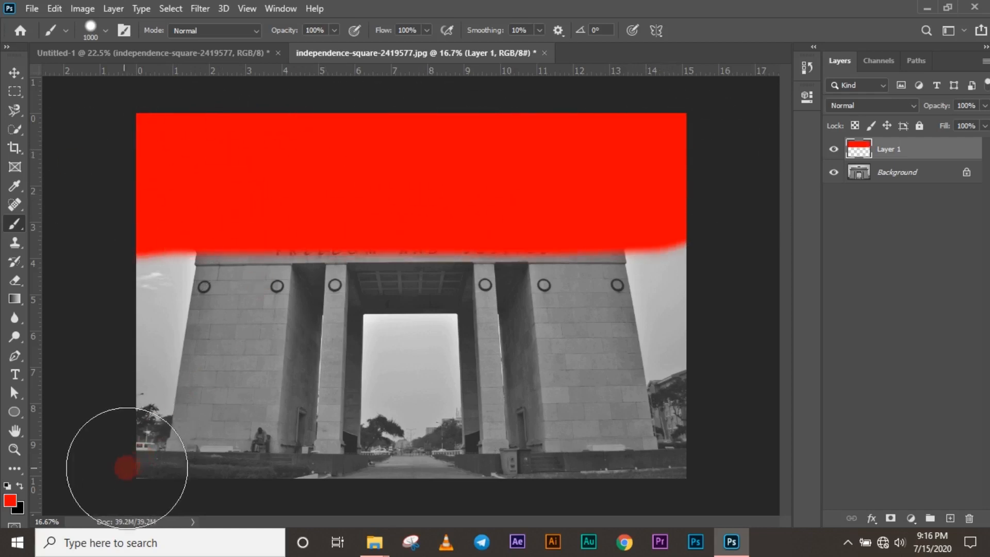
- Set the foreground color to yellow (fcff00) and paint a band across the middle of Layer 1
click(10, 500)
drag(808, 264, 808, 292)
drag(769, 263, 850, 100)
drag(807, 292, 808, 288)
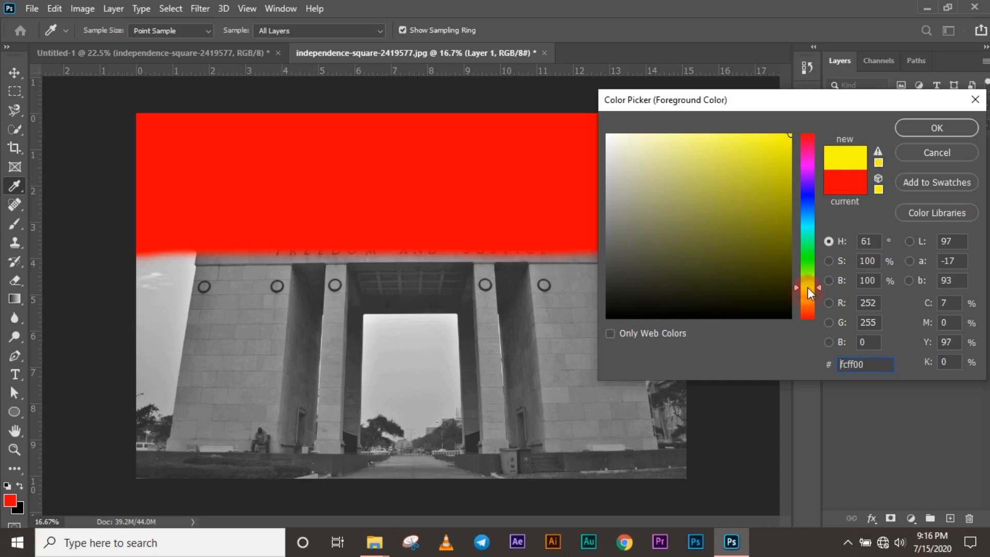
click(937, 128)
drag(387, 343, 339, 364)
- Set the foreground color to bright green and paint a band across the lower part of Layer 1
click(10, 499)
drag(808, 287, 820, 257)
click(937, 128)
mouse_move(155, 424)
mouse_down()
mouse_move(625, 422)
mouse_move(657, 446)
mouse_move(677, 439)
mouse_up()
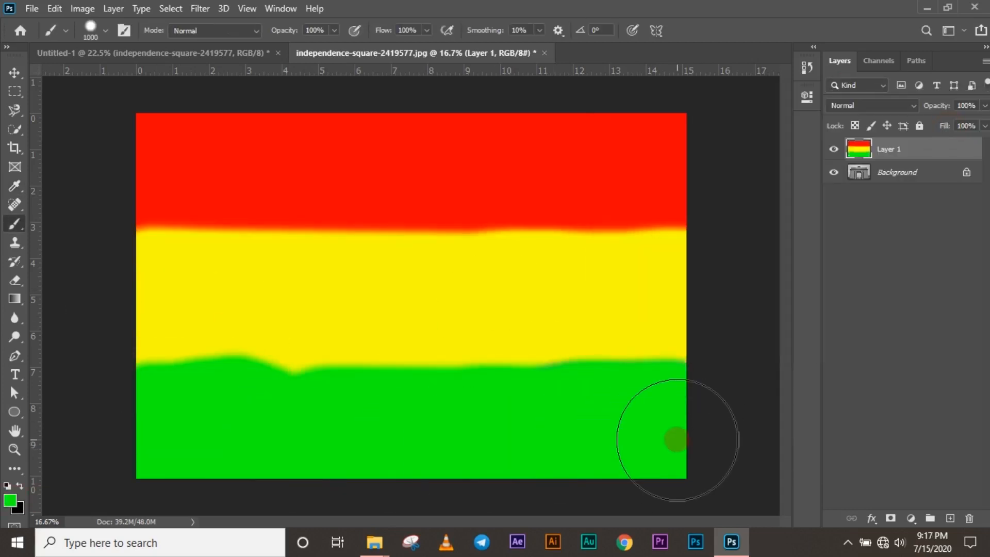
- Paint a black (000000) star in the center of the yellow band with a 300 px brush
click(20, 487)
click(8, 504)
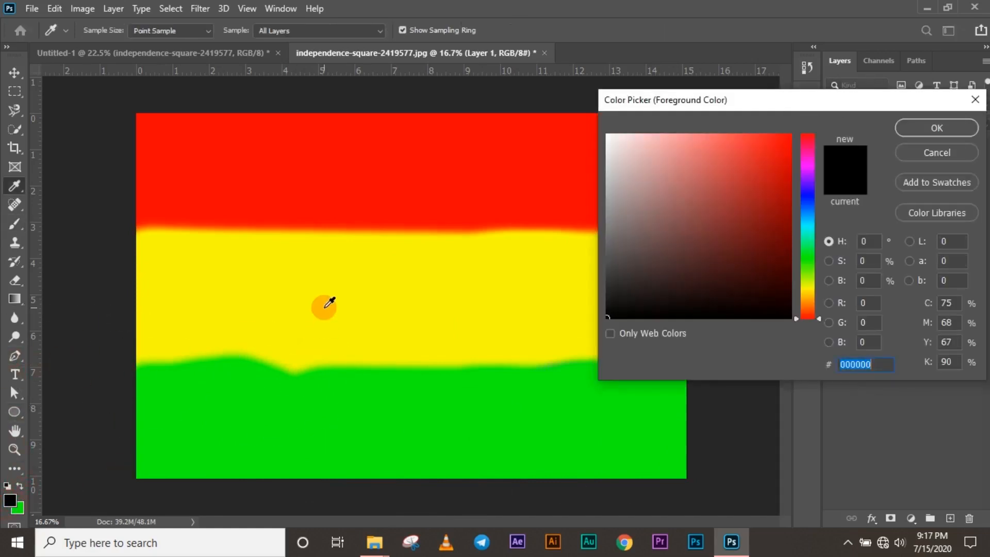
click(937, 129)
key(b)
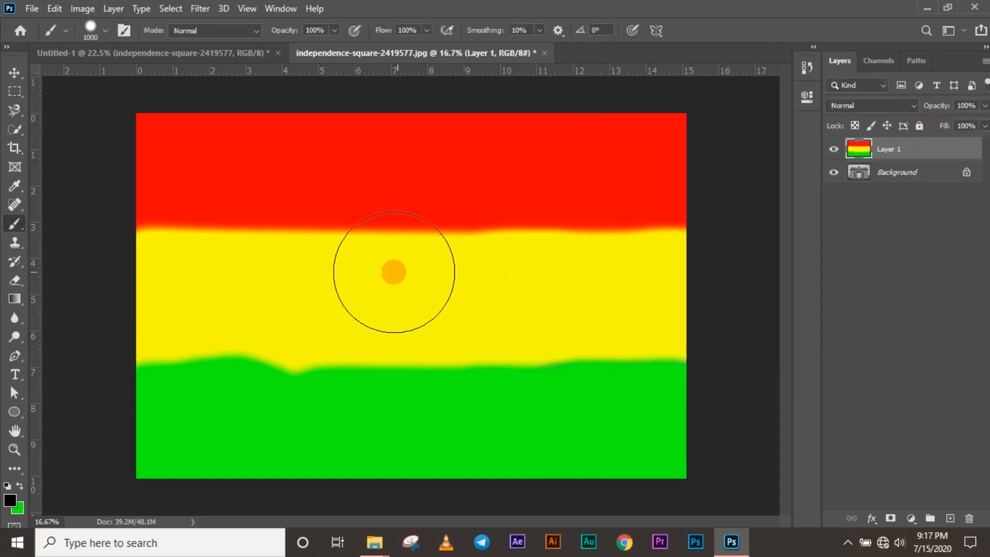
key(bracketright)
key(bracketright)
mouse_move(414, 266)
mouse_down()
mouse_move(412, 239)
mouse_move(383, 301)
mouse_move(451, 285)
mouse_move(418, 317)
mouse_up()
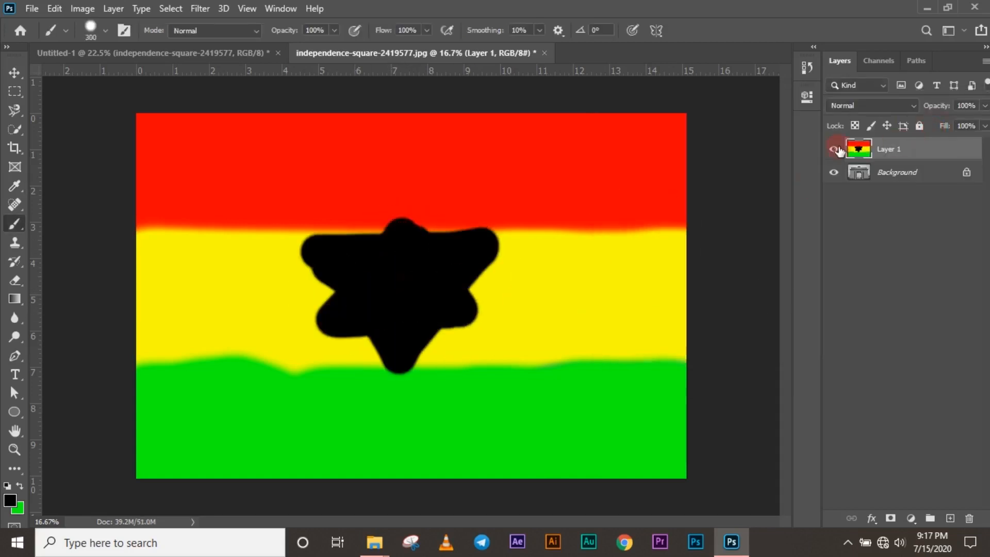
- Compare the photo with and without the painted flag by toggling Layer 1's visibility, leaving the layer shown
click(834, 149)
click(831, 150)
click(832, 150)
click(832, 150)
click(833, 149)
click(833, 150)
click(833, 149)
click(832, 151)
click(833, 150)
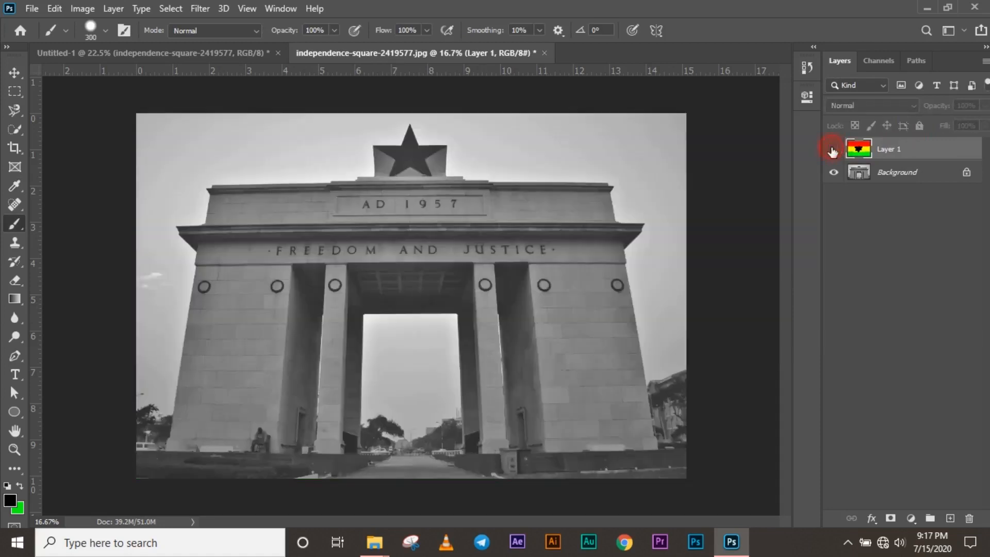
click(833, 150)
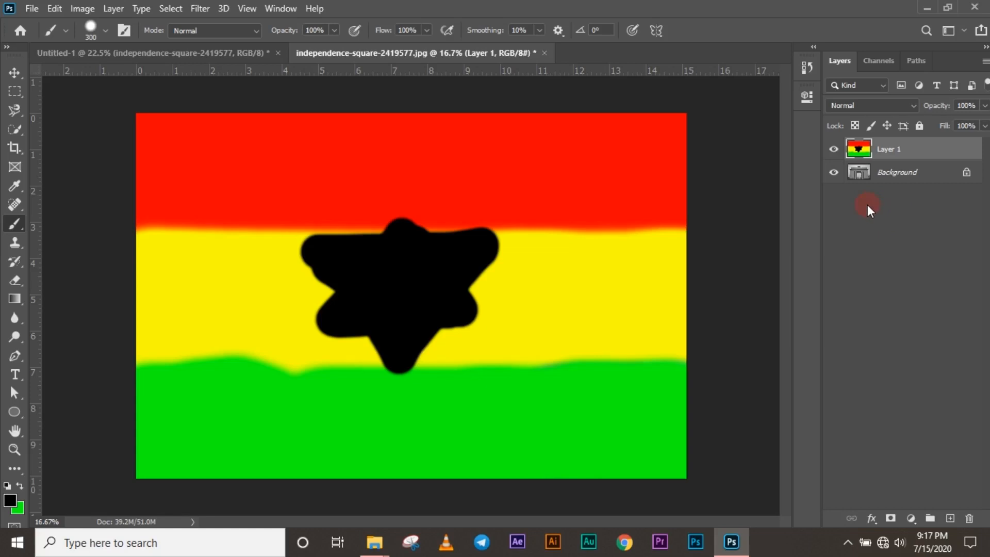
- Set Layer 1's blend mode to Overlay
click(915, 108)
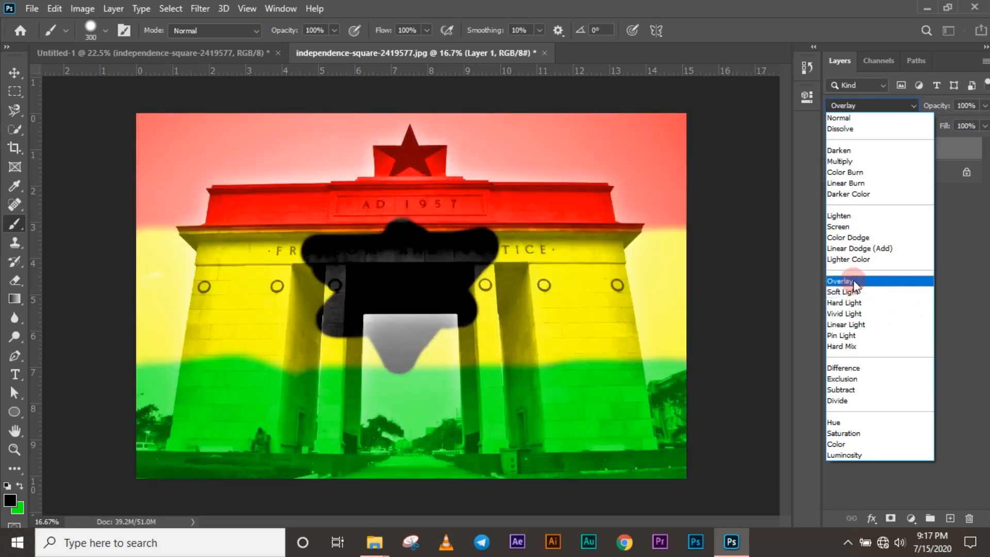
click(853, 281)
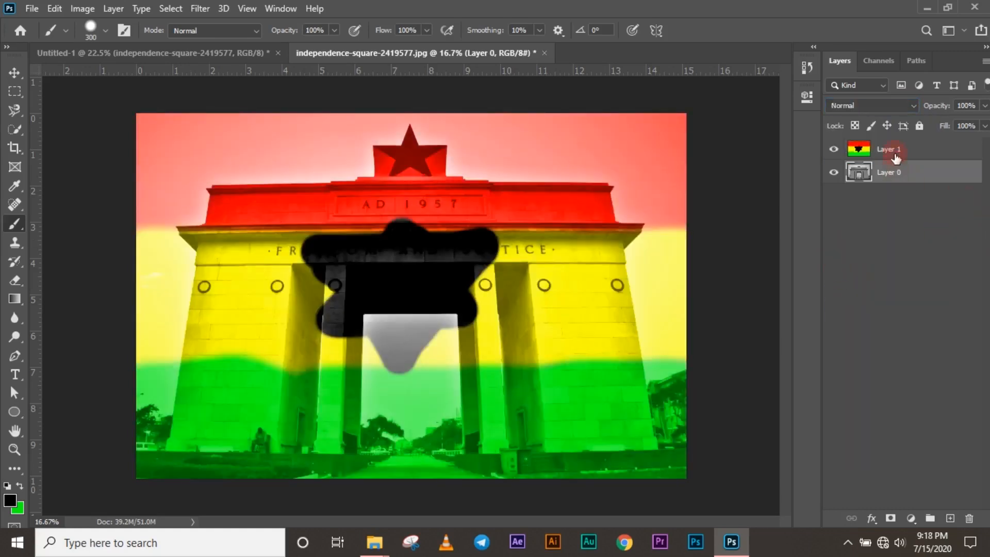
- Flatten the flag-colored monument photo into one layer and save it as a Progressive JPEG at quality 12
click(911, 151)
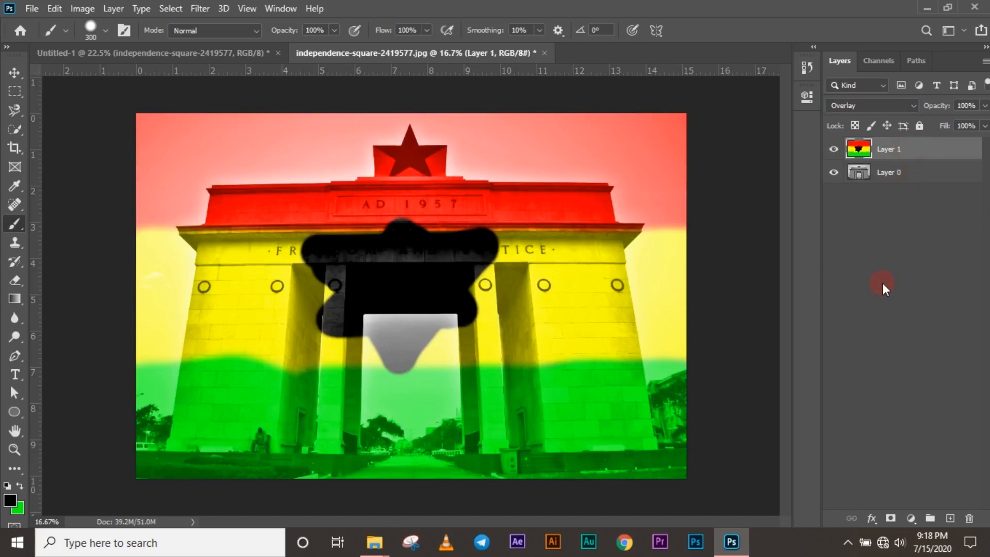
right_click(904, 184)
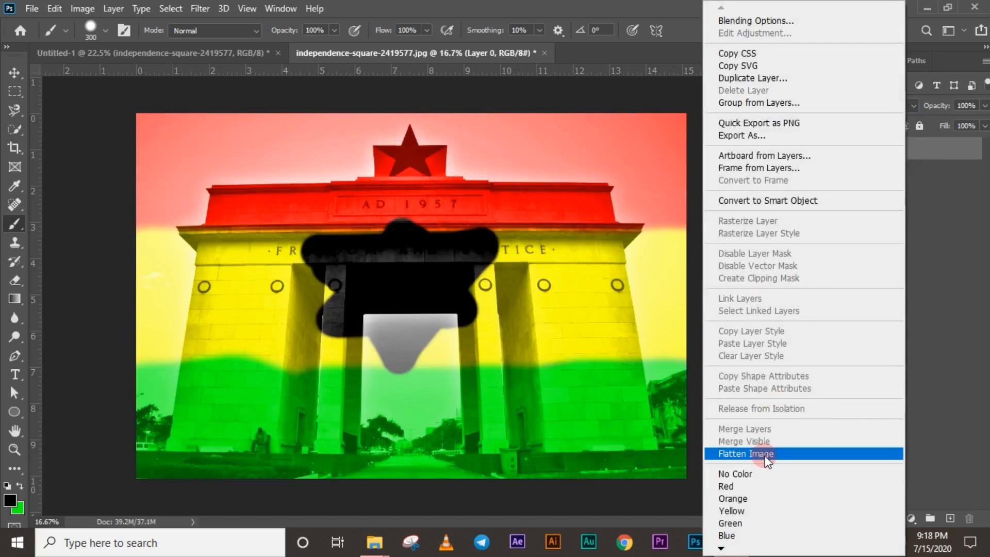
click(765, 456)
key(ctrl+s)
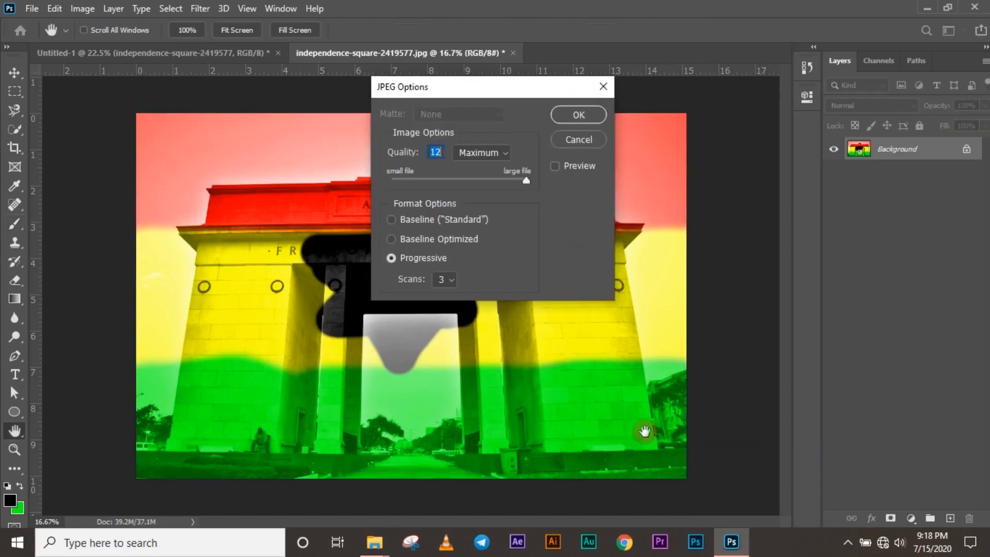
click(587, 116)
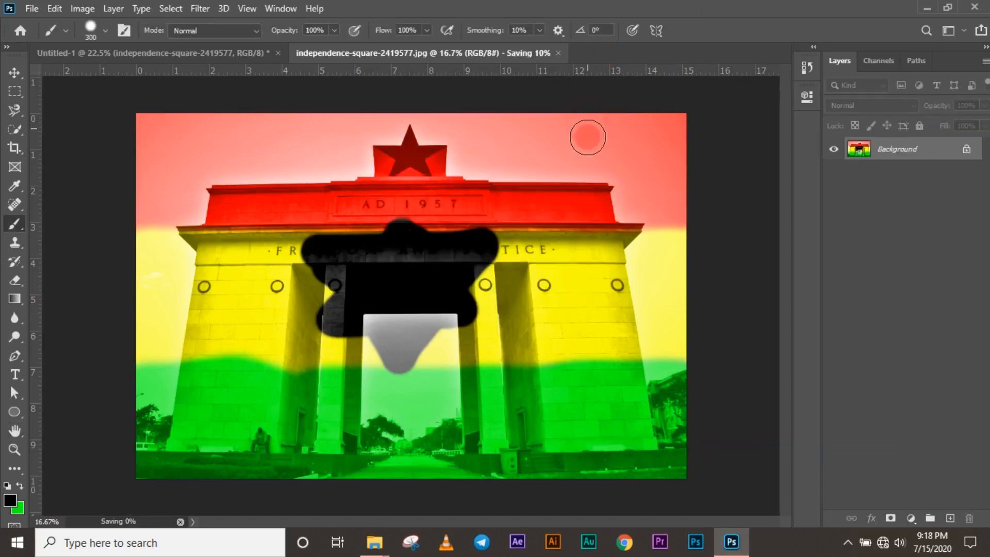
- Switch to the Untitled-1 document and apply the basic Blur filter to the independence-square smart object layer
click(203, 54)
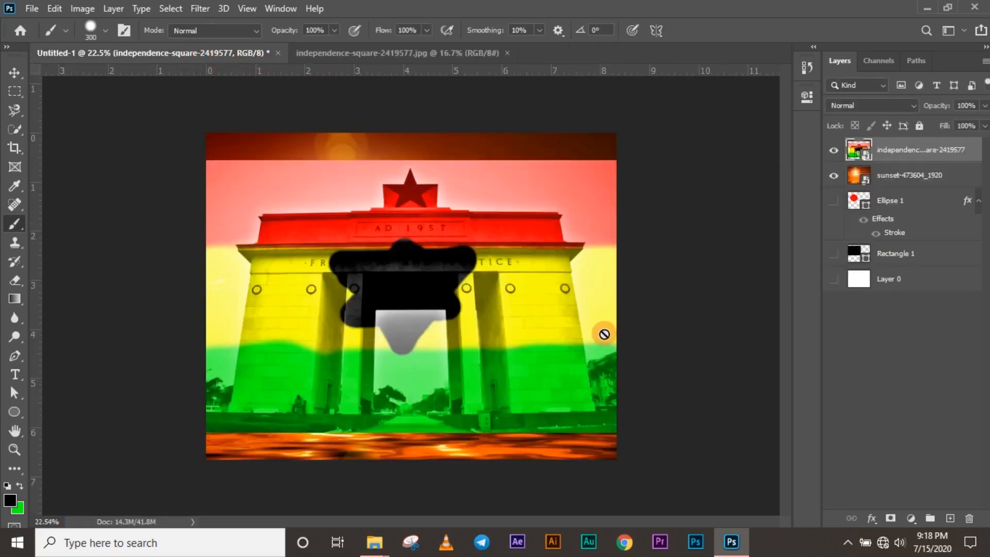
key(v)
drag(542, 336, 563, 357)
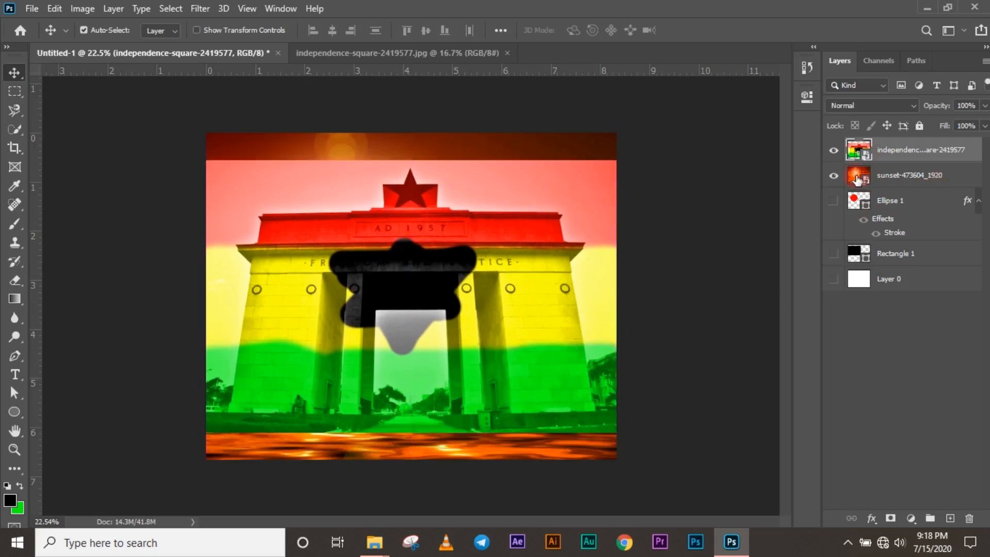
click(908, 150)
click(310, 94)
click(200, 9)
mouse_move(260, 171)
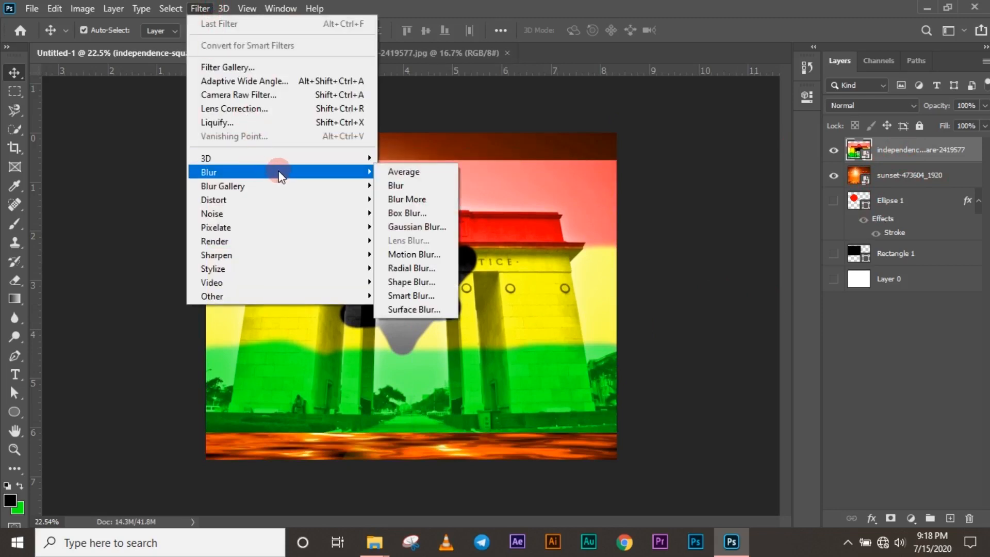
click(443, 185)
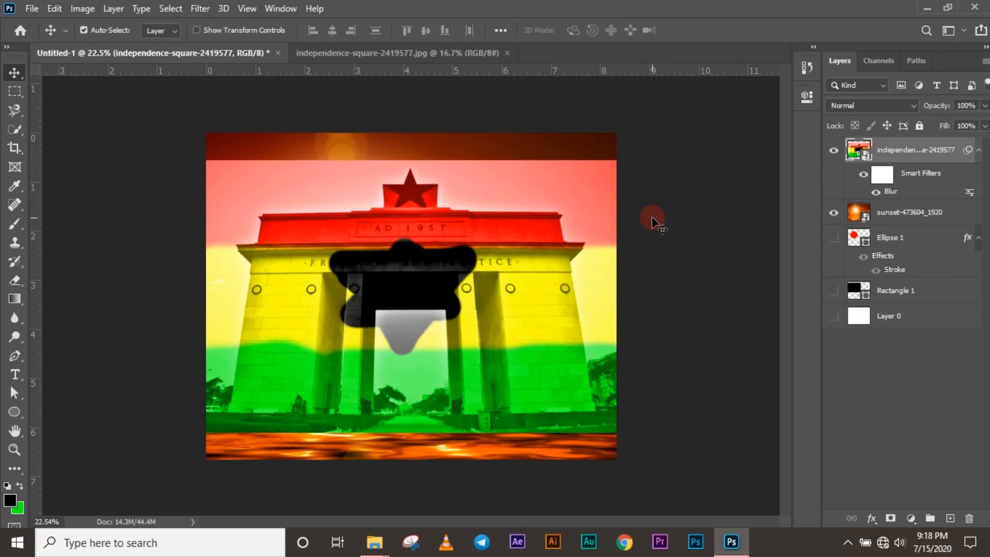
double_click(882, 174)
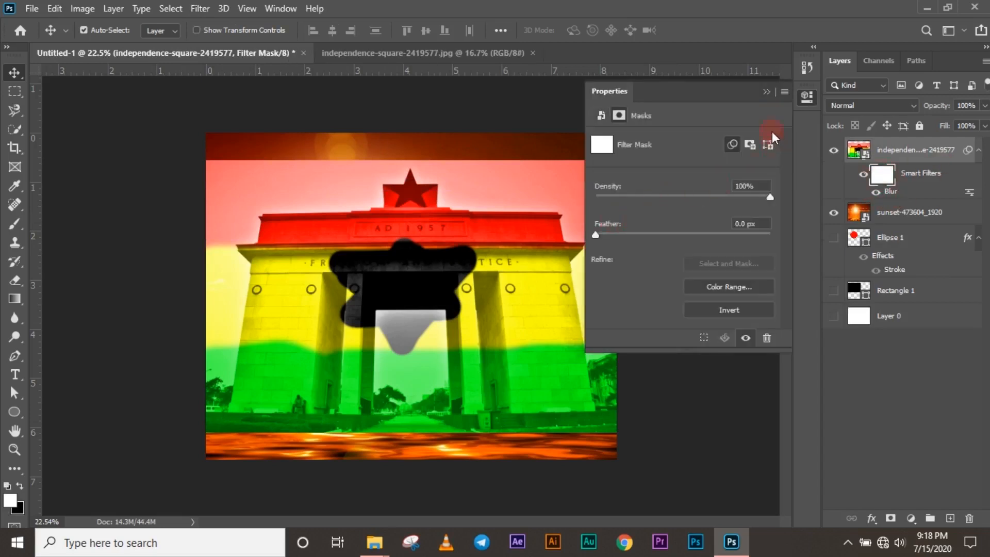
click(770, 90)
click(925, 175)
key(Delete)
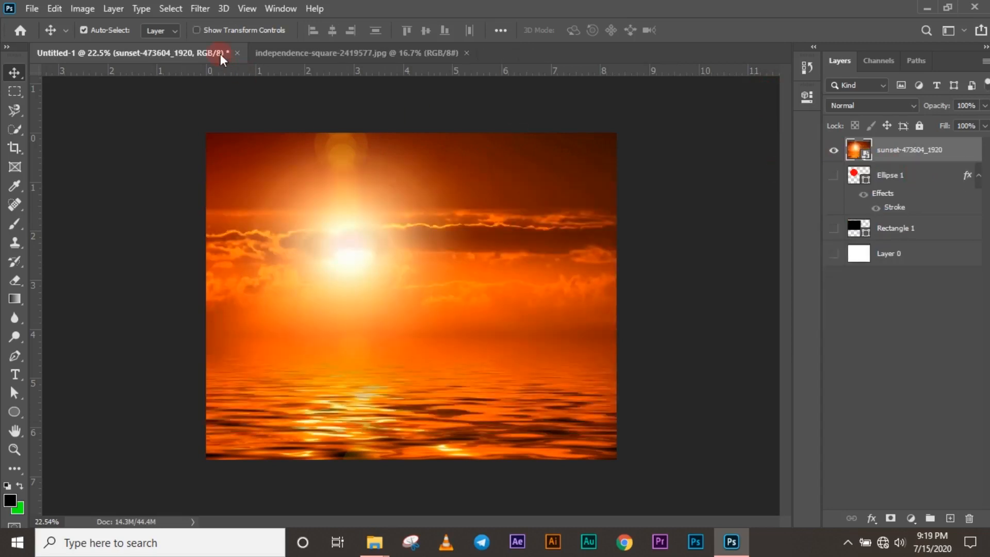
key(ctrl+z)
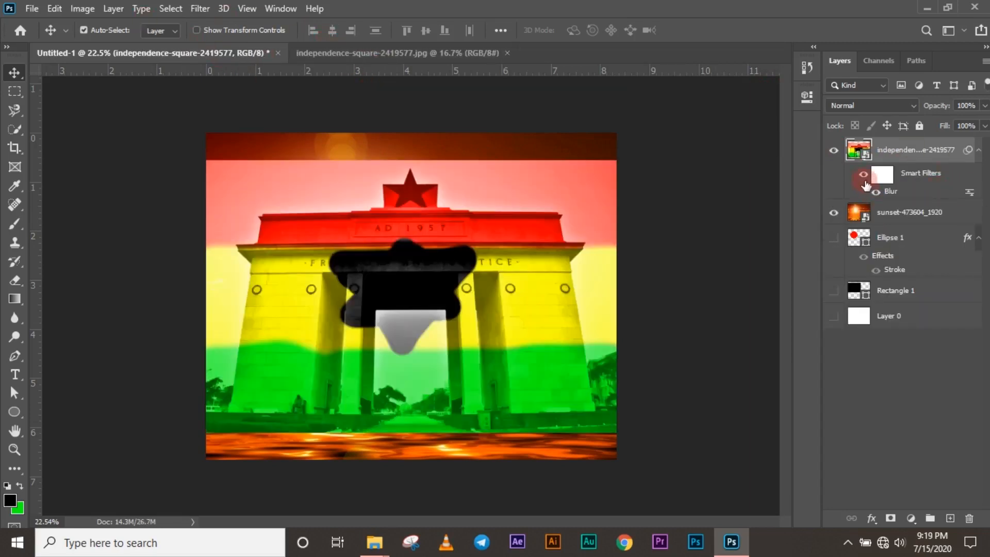
- Delete the smart filter mask from the independence-square layer and add a strong Gaussian Blur smart filter
right_click(909, 180)
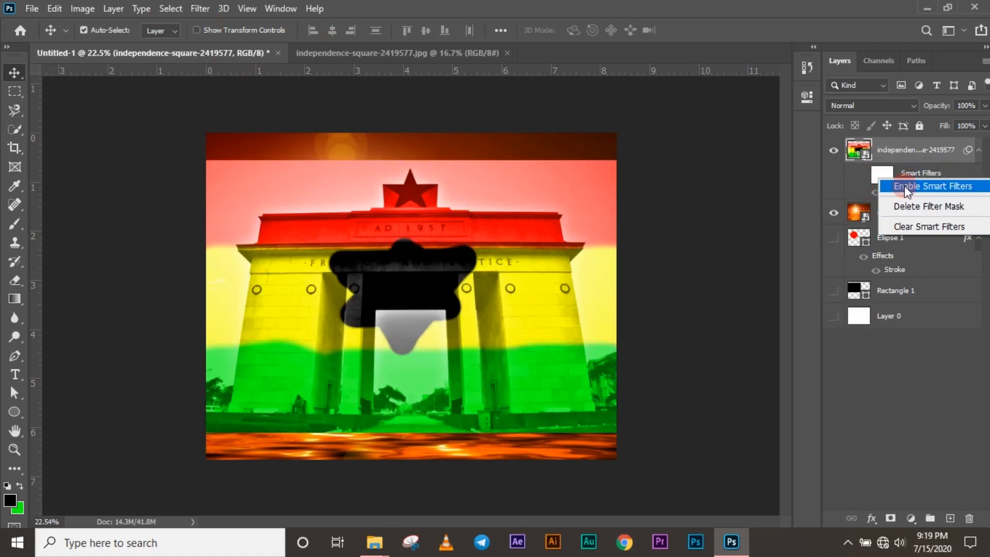
click(906, 207)
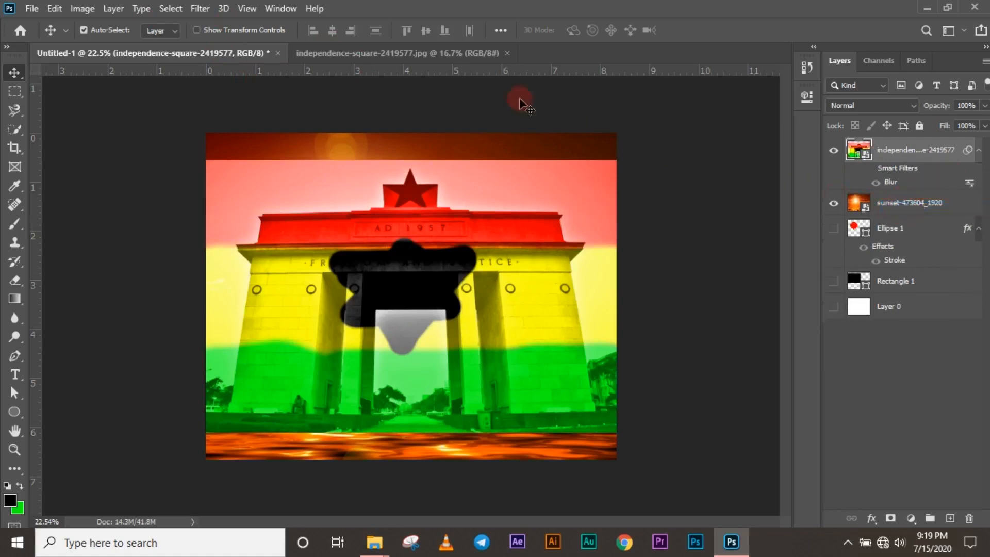
click(208, 8)
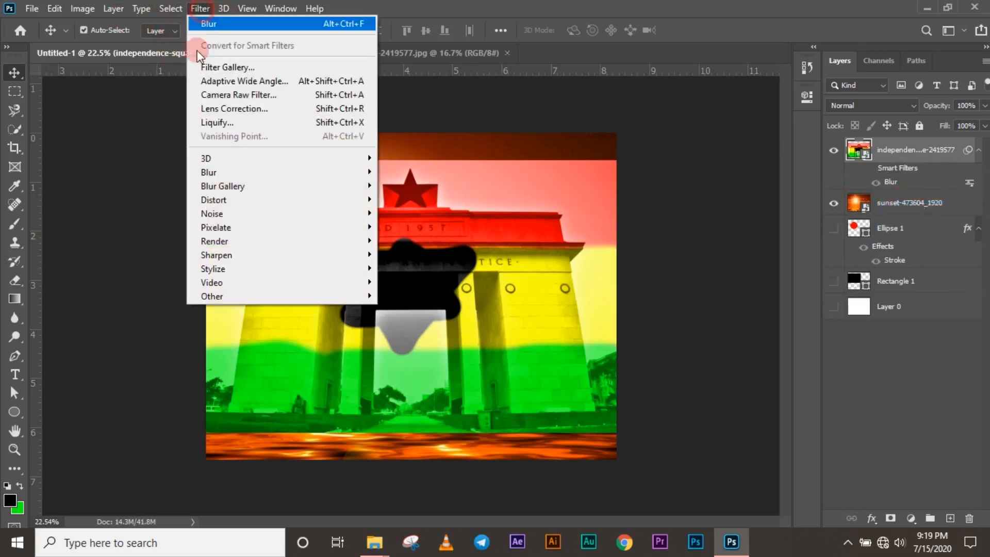
mouse_move(261, 173)
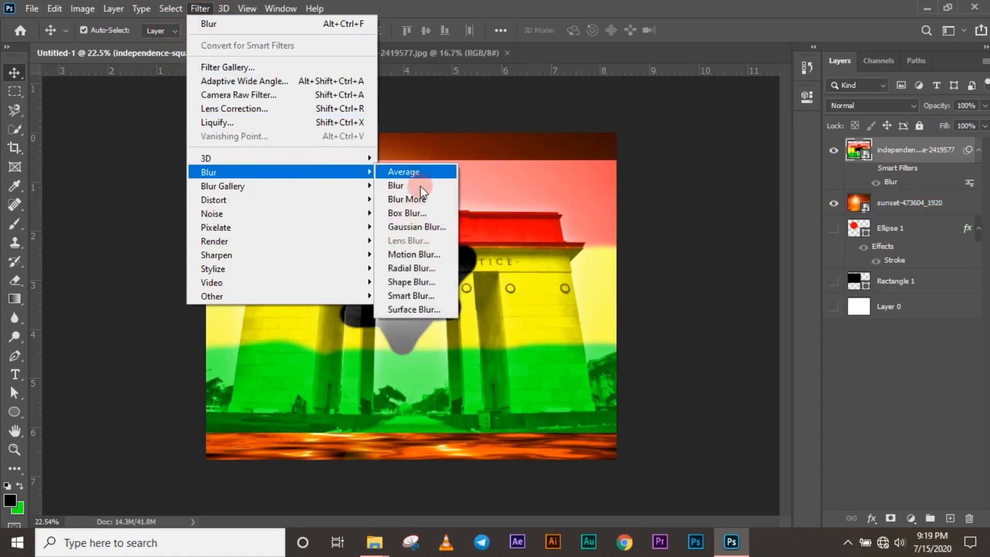
click(429, 227)
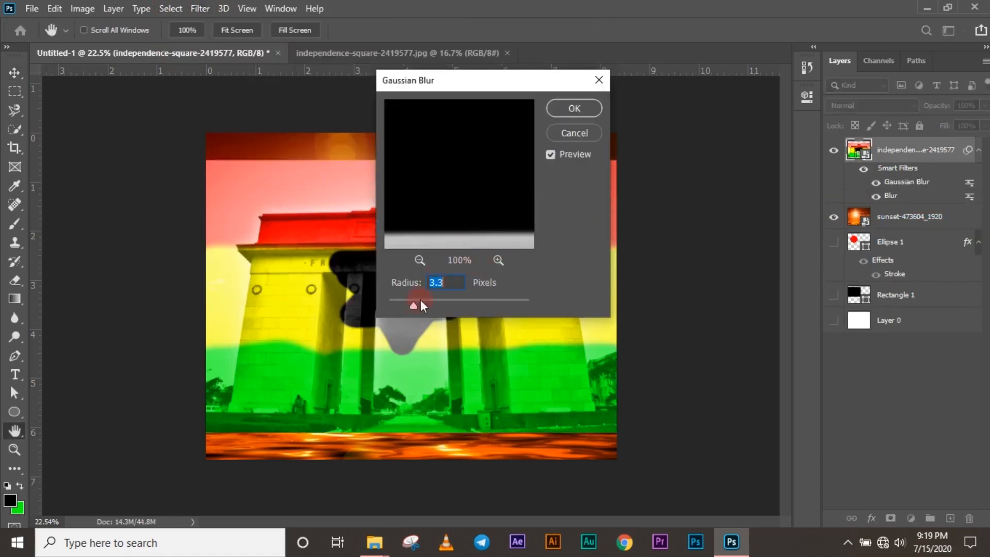
drag(414, 311, 397, 309)
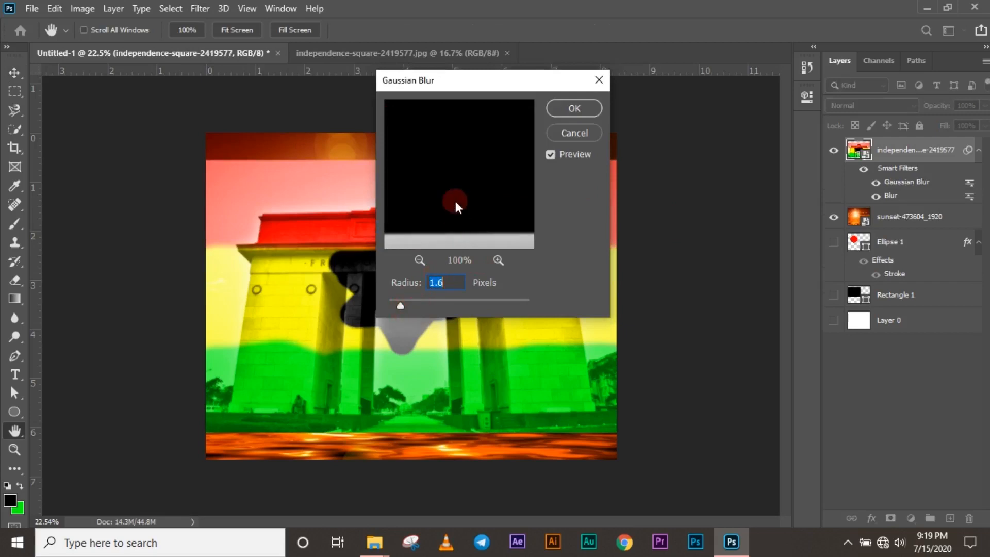
click(456, 177)
drag(510, 194, 481, 268)
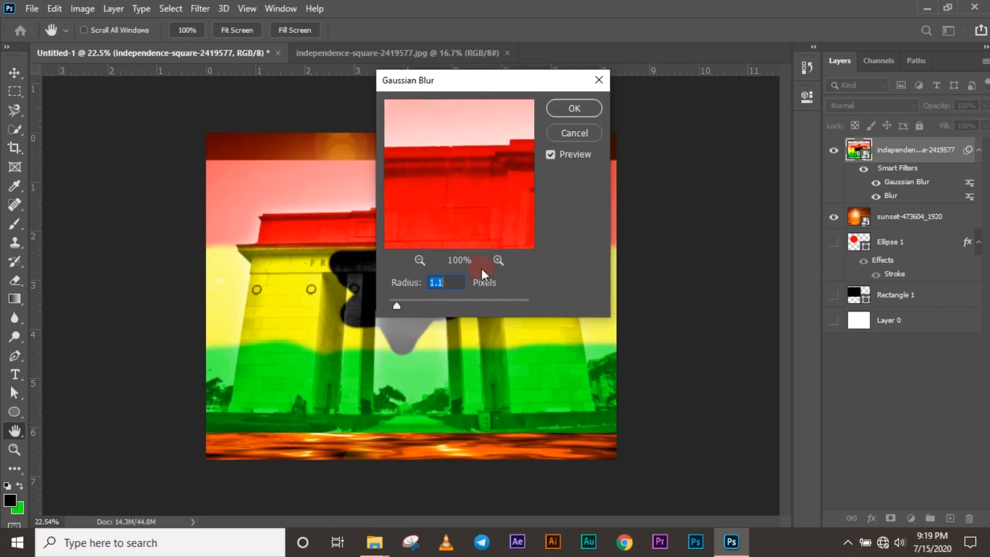
drag(396, 311, 437, 309)
click(575, 109)
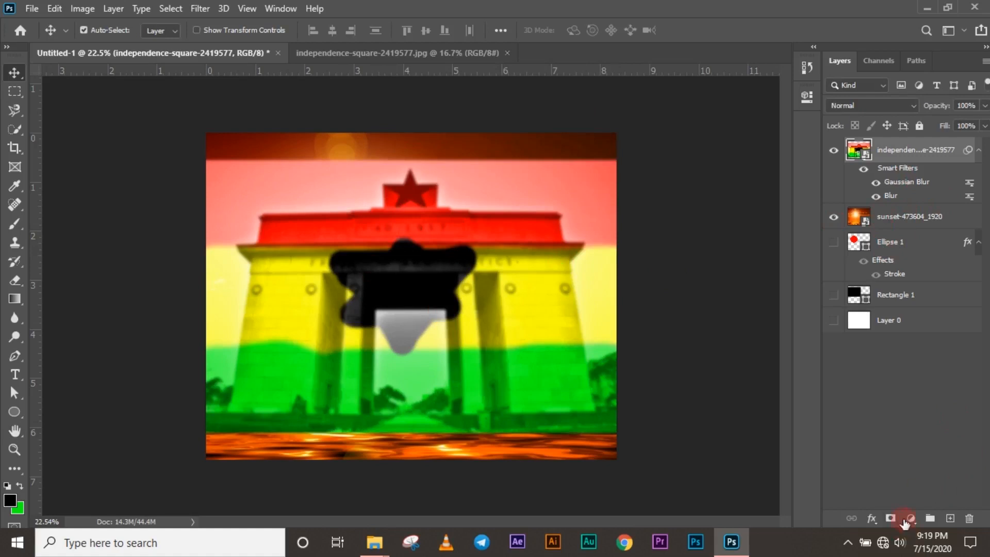
- Add a Hue/Saturation adjustment layer above the monument with Hue set to about +110
click(910, 519)
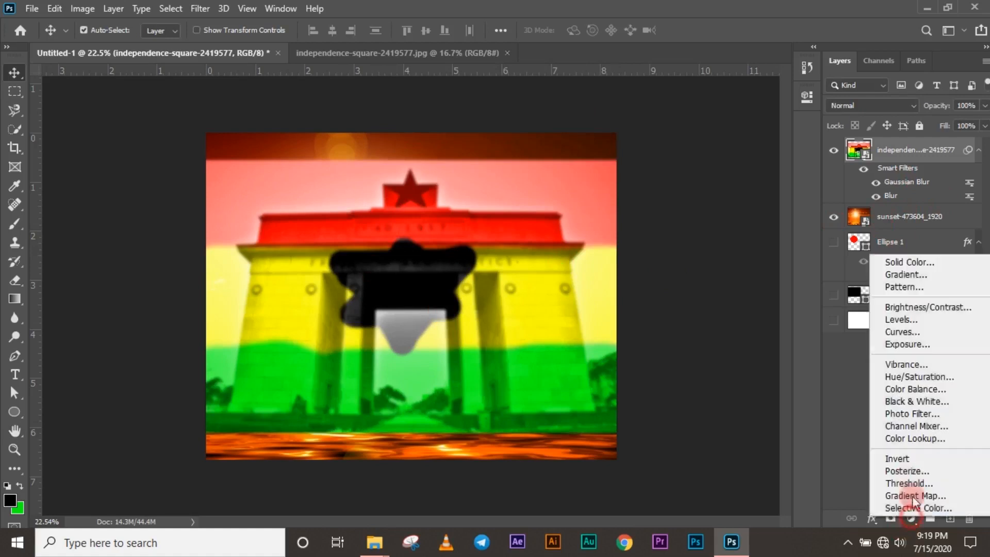
click(896, 376)
drag(683, 194, 745, 199)
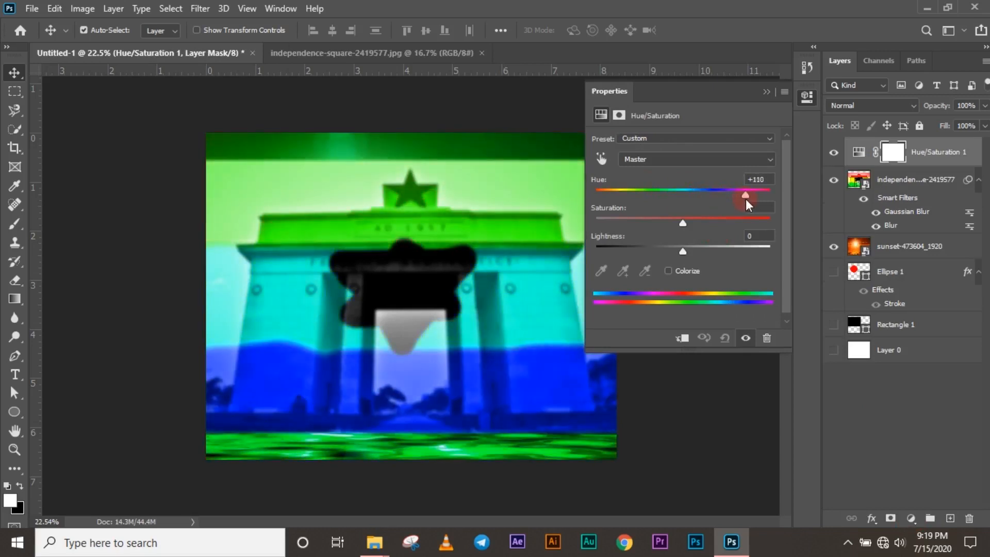
click(767, 91)
- Scale the independence-square smart object down to about 2.66% around its center and commit the transform
click(925, 179)
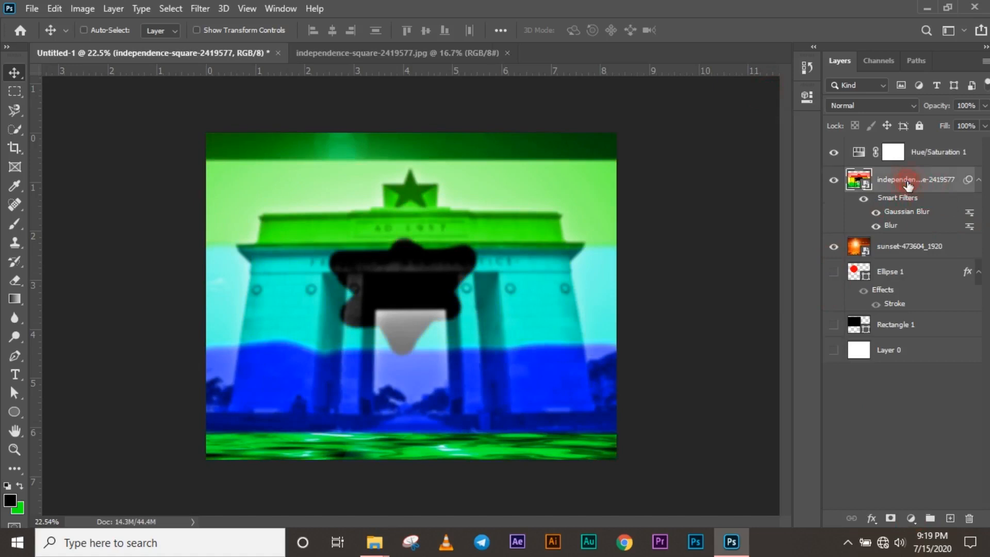
key(ctrl+t)
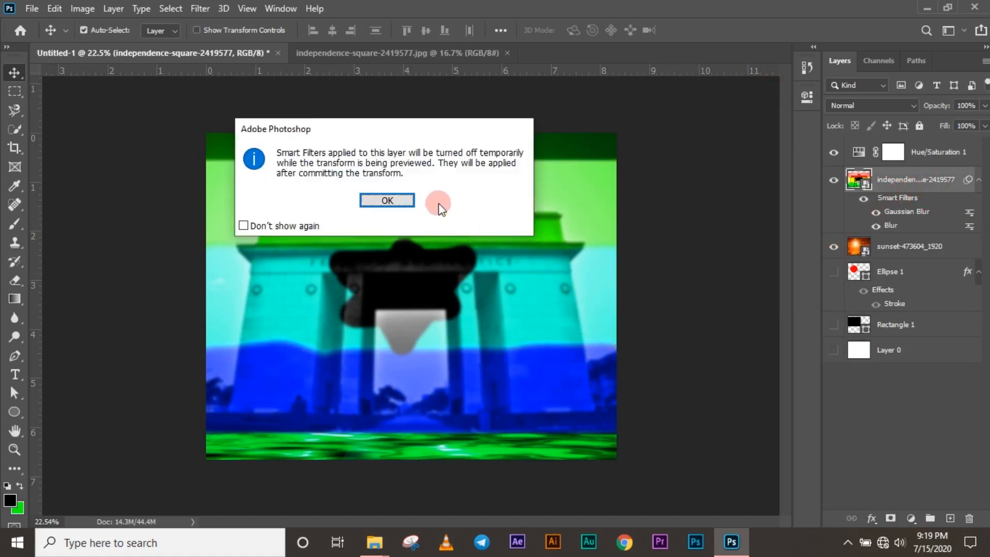
click(392, 200)
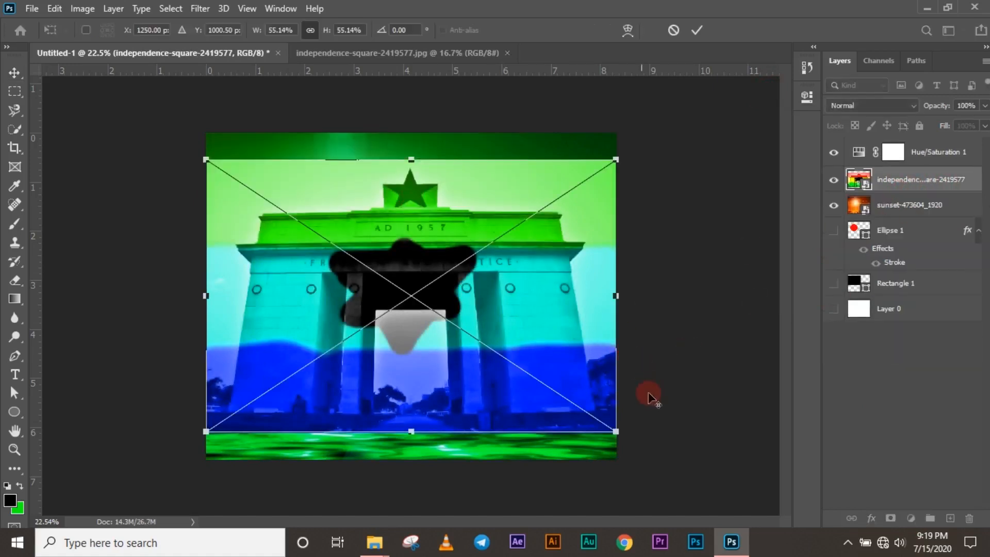
drag(616, 432, 423, 304)
click(697, 30)
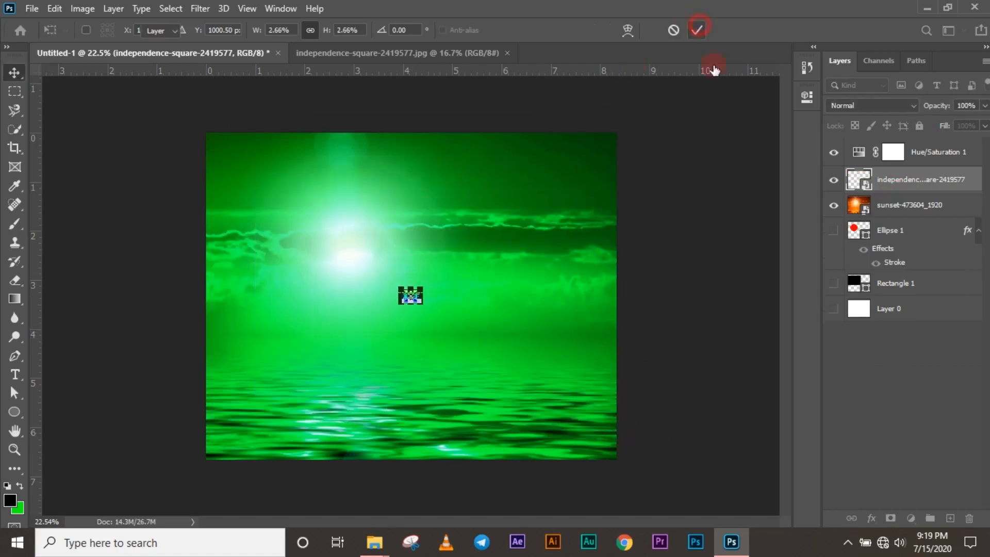
- Hide the sunset layer and enlarge the tiny independence-square smart object until it spans the canvas width again
click(834, 247)
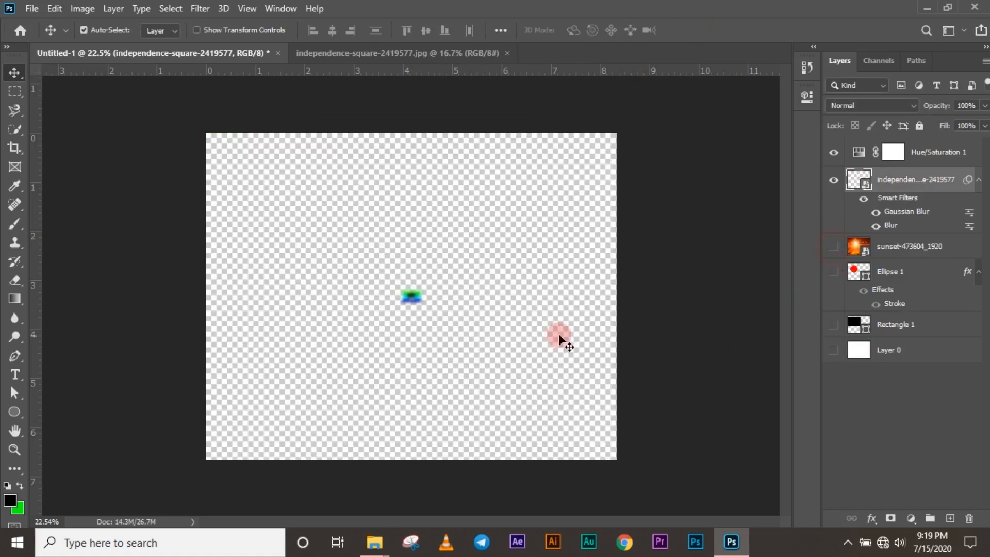
key(ctrl+t)
click(388, 200)
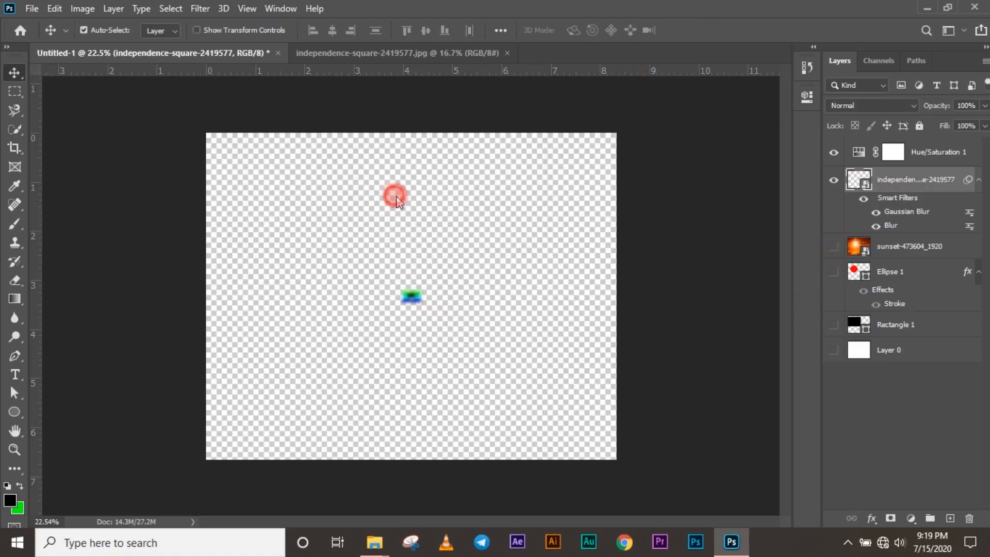
drag(422, 302, 634, 404)
click(698, 30)
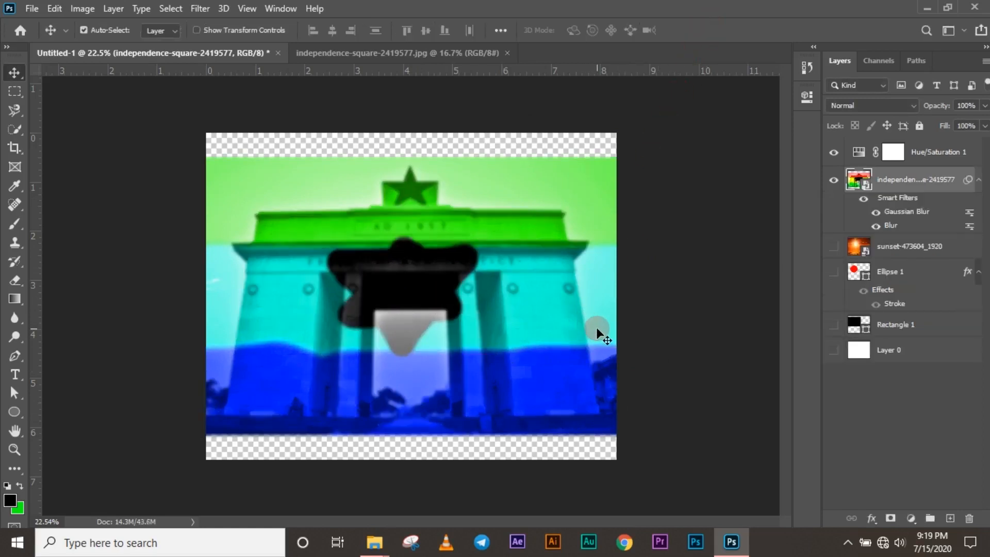
- Rasterize the independence-square layer and scale it down to about 3.99% around its center
right_click(896, 178)
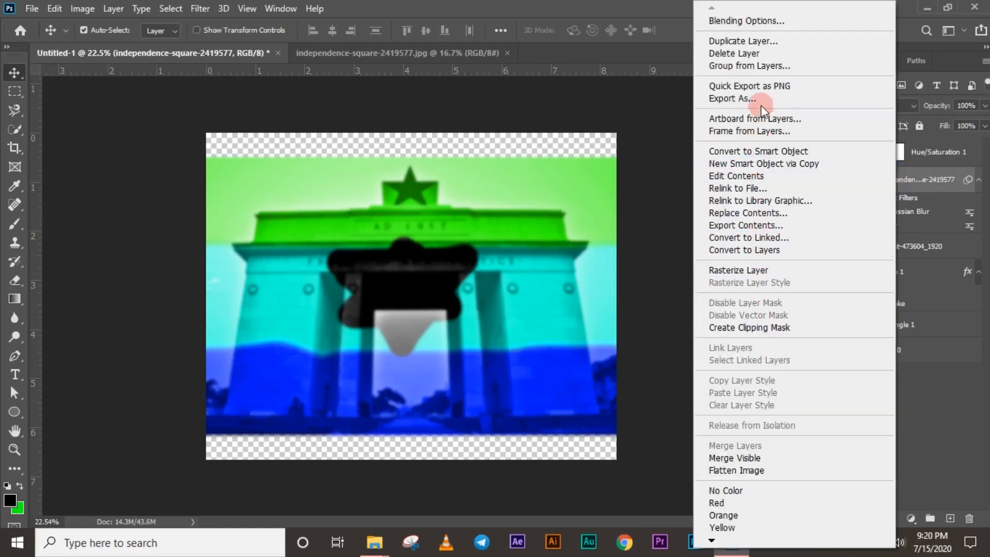
click(758, 268)
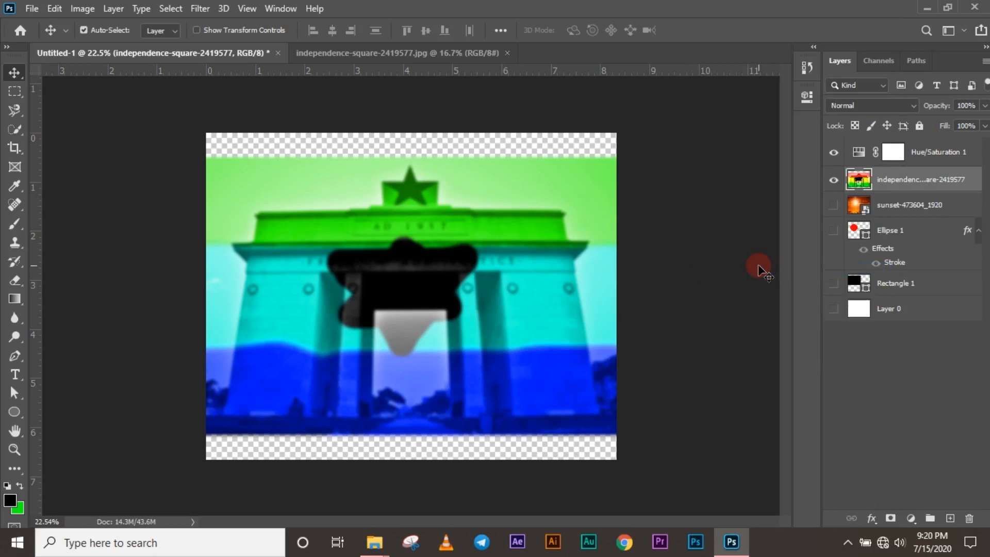
key(ctrl+t)
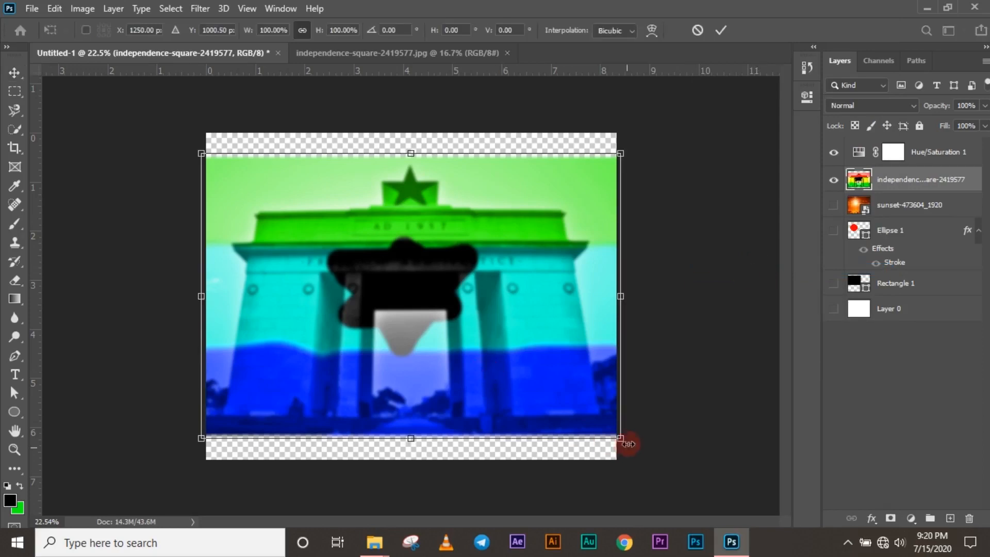
drag(623, 440, 422, 304)
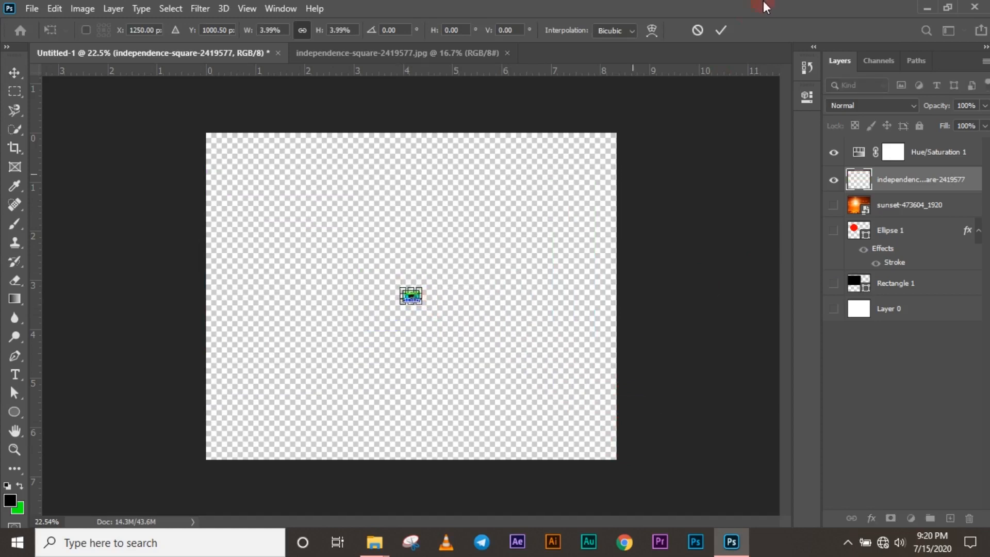
click(721, 31)
- Enlarge the rasterized independence-square layer to about 2523% so it spans the canvas width
key(ctrl+t)
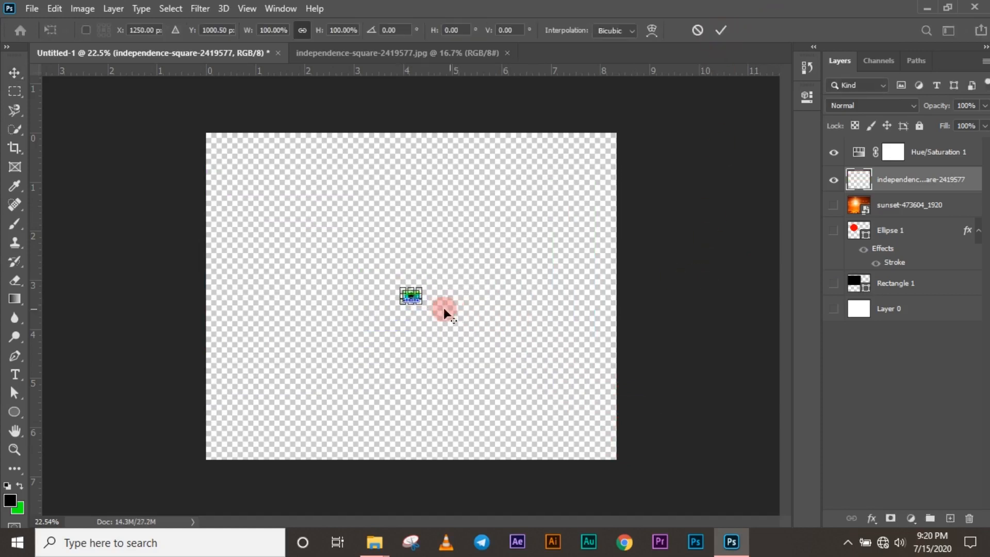
drag(422, 305, 622, 438)
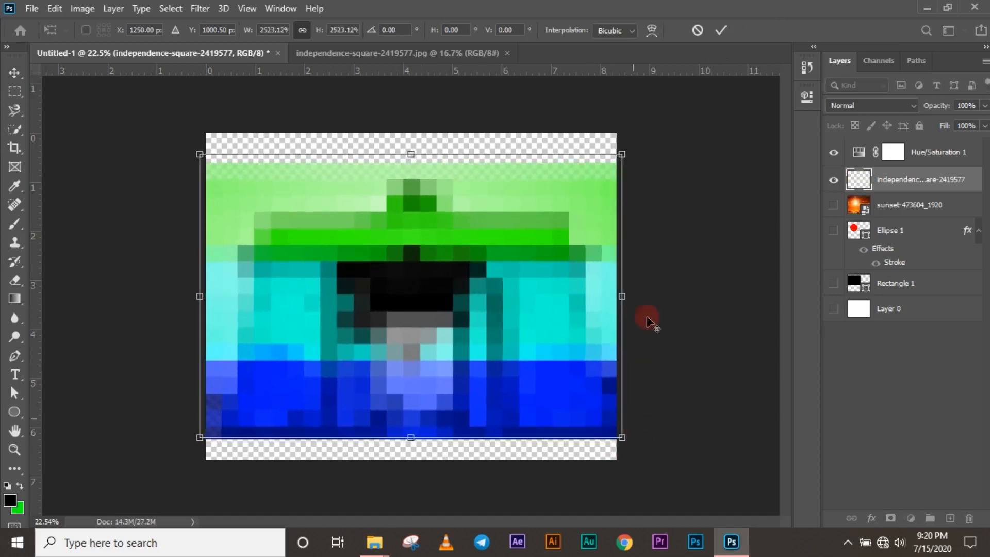
click(726, 28)
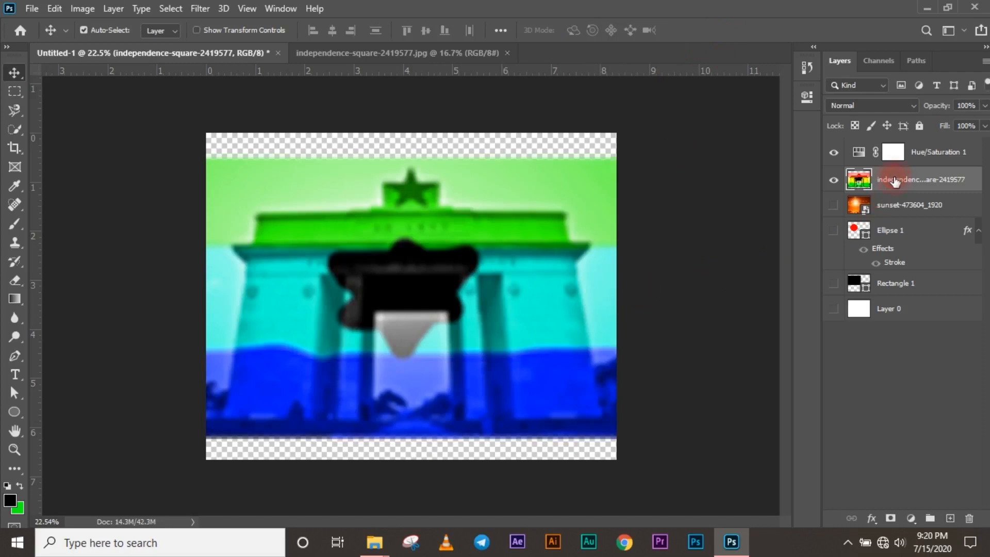
- Delete the rasterized independence-square layer
key(Delete)
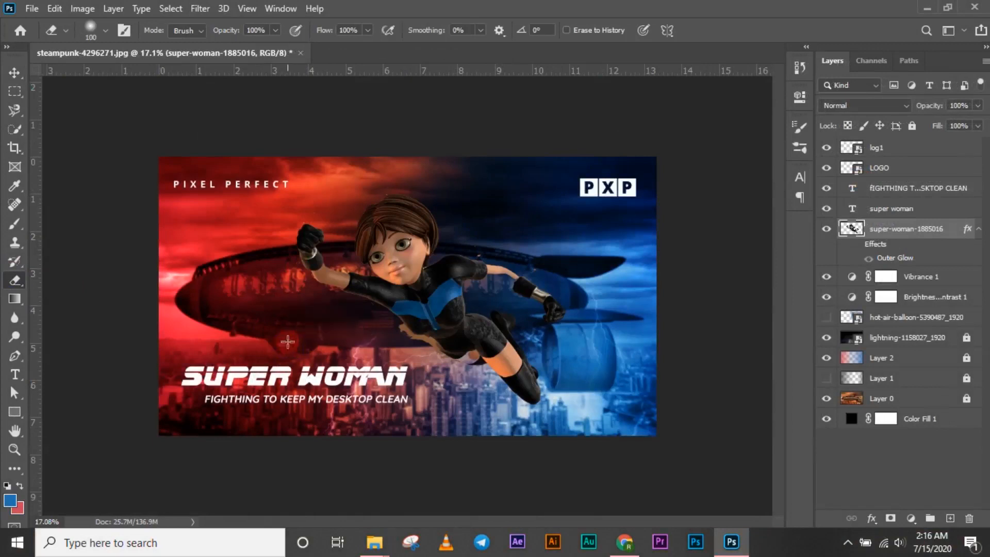
- Erase the leftover specks and rough edges around the super woman's arm, fist and hair on her layer
drag(288, 342, 354, 350)
scroll(503, 248, up, 12)
mouse_move(536, 199)
mouse_down()
mouse_move(540, 277)
mouse_move(465, 279)
mouse_move(296, 252)
mouse_up()
drag(399, 240, 396, 248)
scroll(395, 247, down, 12)
scroll(220, 258, up, 13)
drag(222, 261, 340, 205)
drag(392, 283, 378, 267)
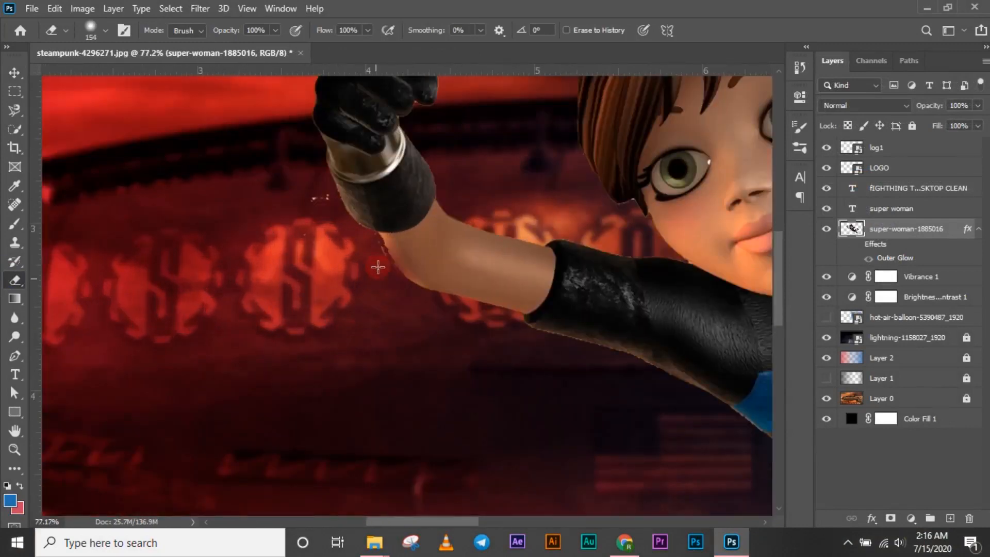
scroll(309, 211, down, 6)
scroll(325, 196, up, 9)
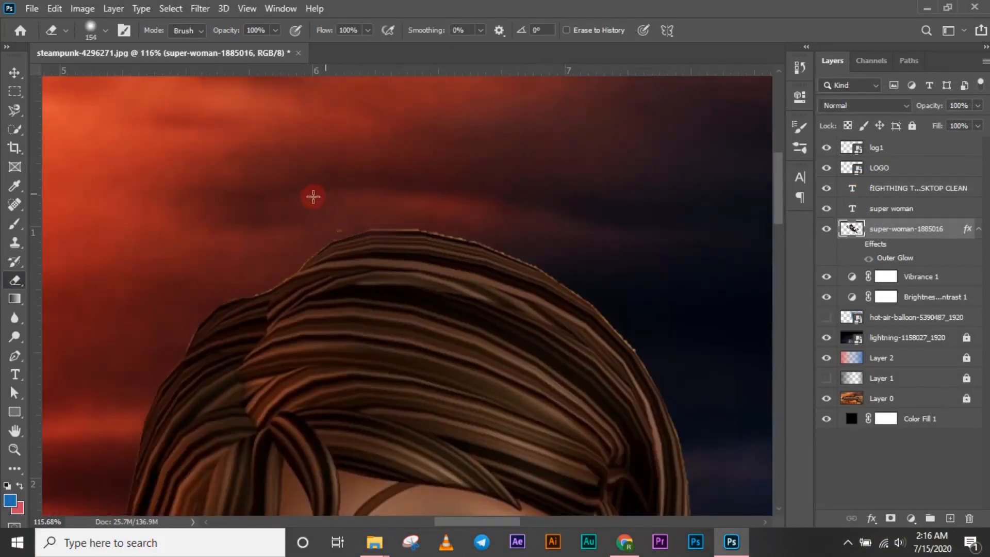
scroll(317, 194, down, 4)
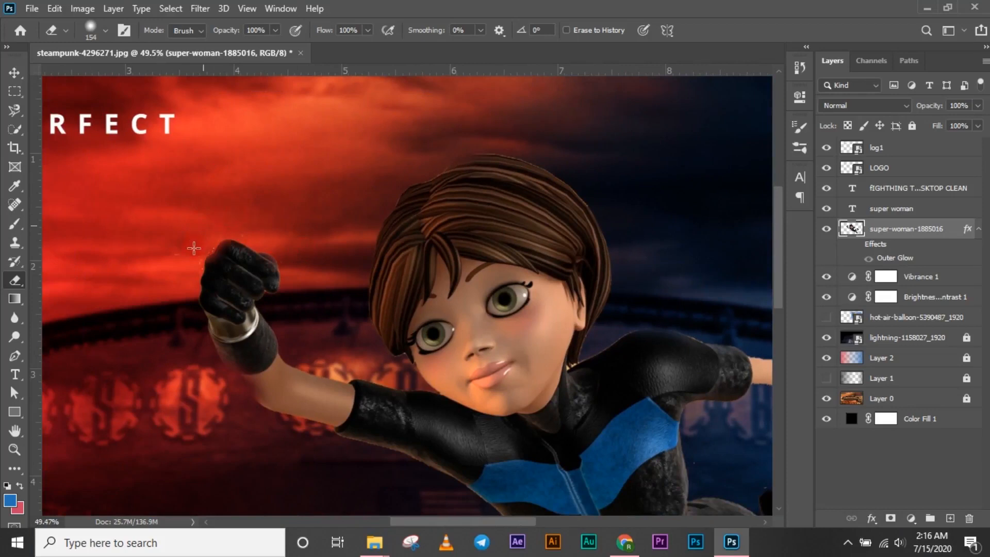
scroll(194, 248, down, 6)
scroll(481, 293, up, 2)
- Unlock the lightning layer to preview the Soft Light blend mode on it, and lock it again
key(v)
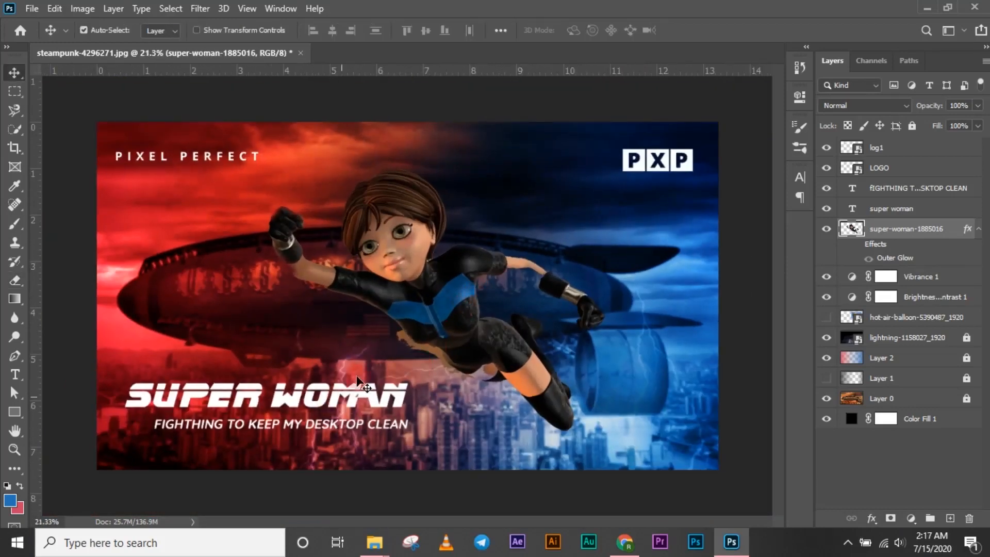
click(898, 338)
click(964, 339)
click(865, 106)
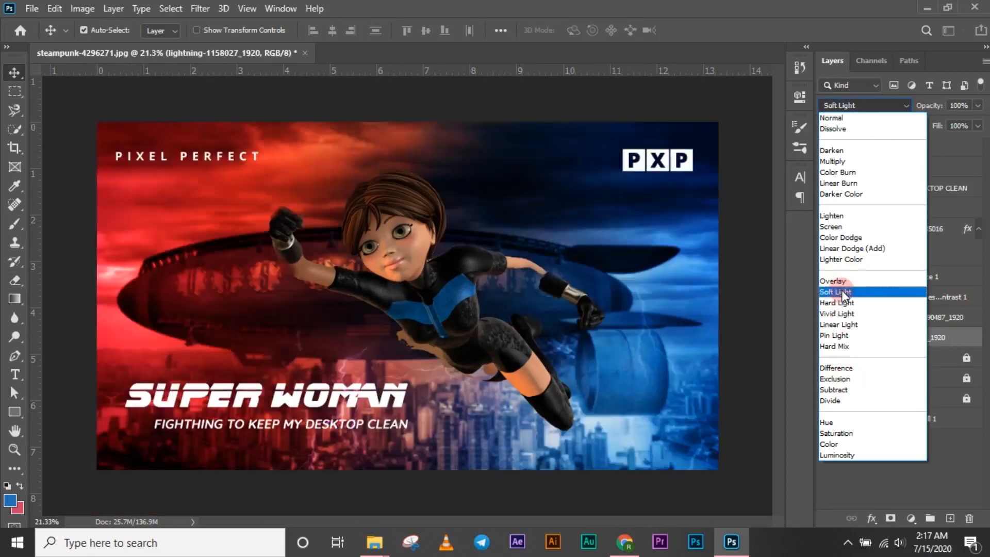
click(742, 304)
click(912, 126)
- Lock the Color Fill 1 layer at the bottom of the layer stack
click(396, 239)
key(alt)
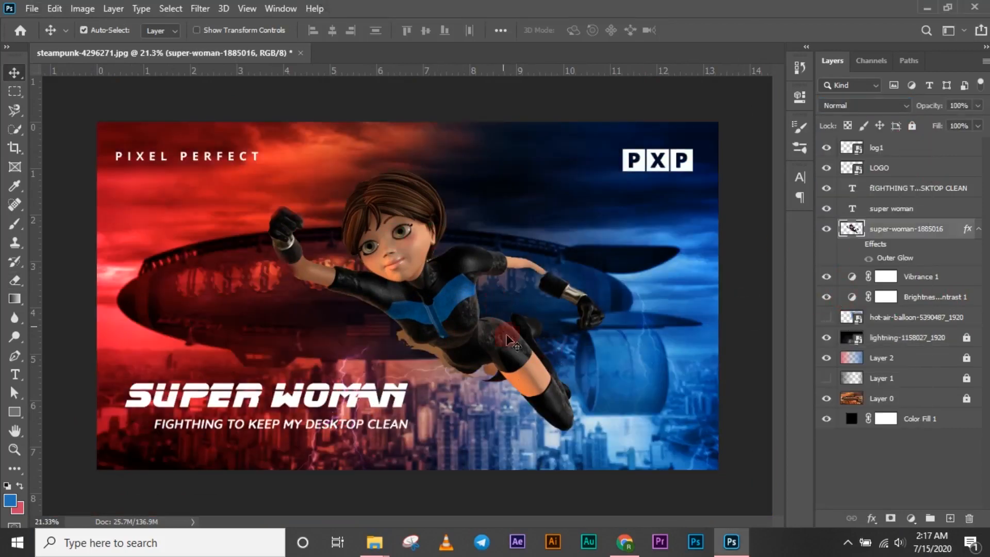
click(956, 421)
click(913, 126)
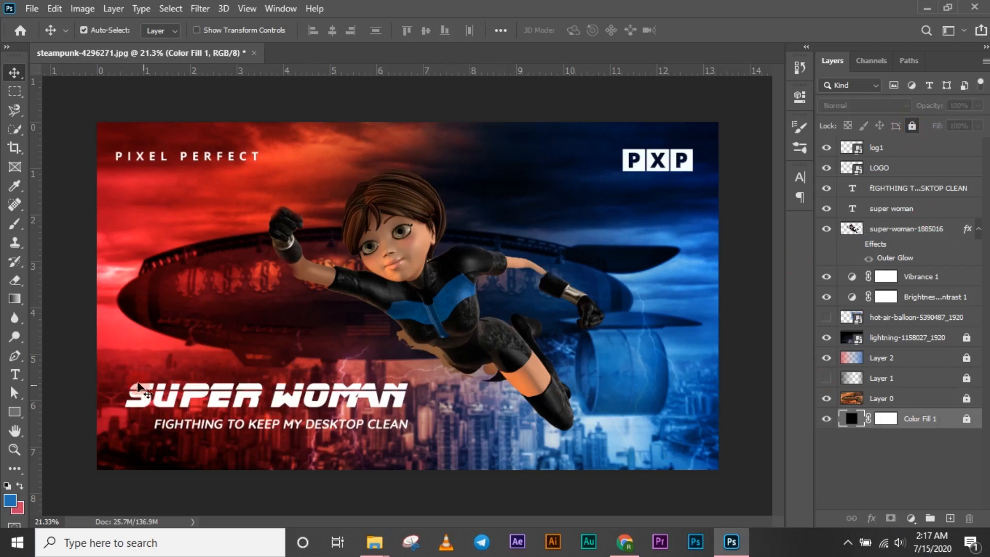
- Select the SUPER WOMAN title and its tagline together and move them to align with the left edge of PIXEL PERFECT
drag(138, 381, 310, 427)
drag(361, 397, 352, 400)
key(ctrl+z)
drag(150, 426, 192, 399)
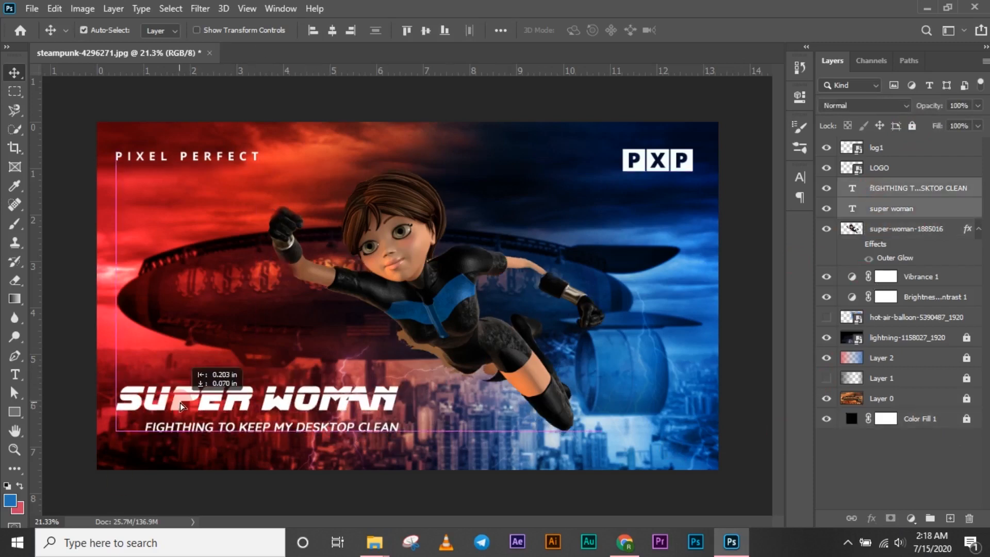